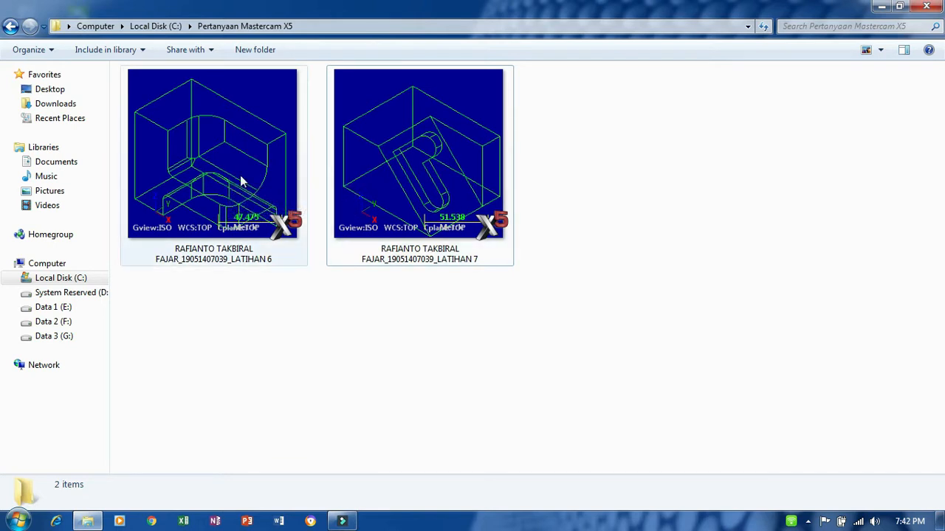
# - Open the LATIHAN 6 part in Mastercam to inspect its geometry, and exit the program again
pyautogui.doubleClick(242, 179)
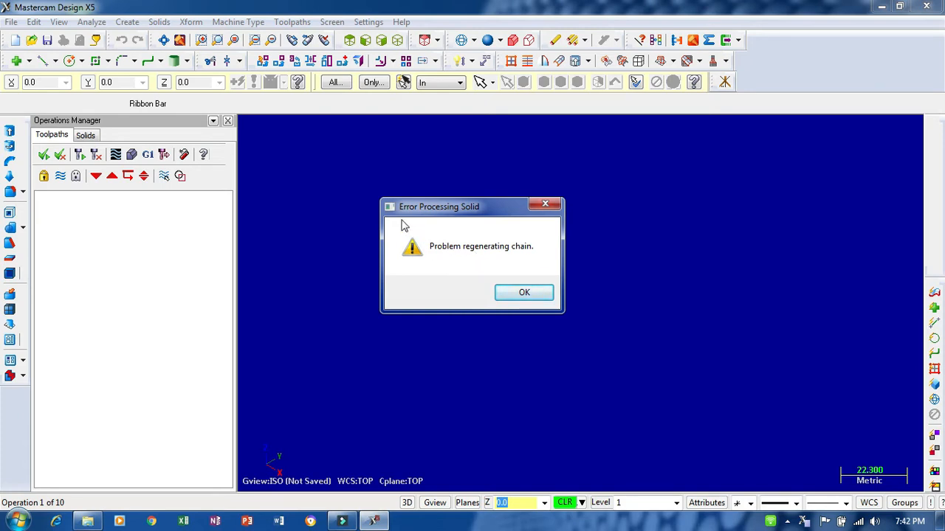
pyautogui.click(524, 293)
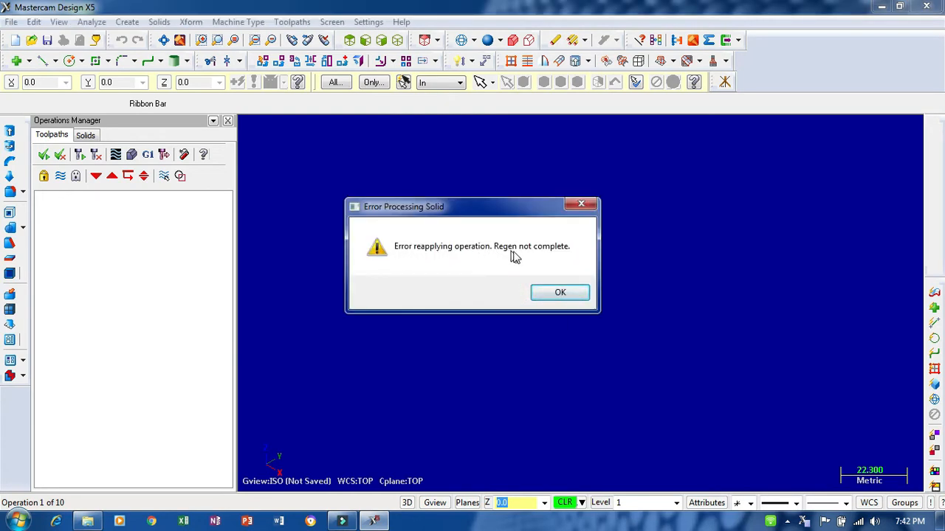
pyautogui.click(560, 294)
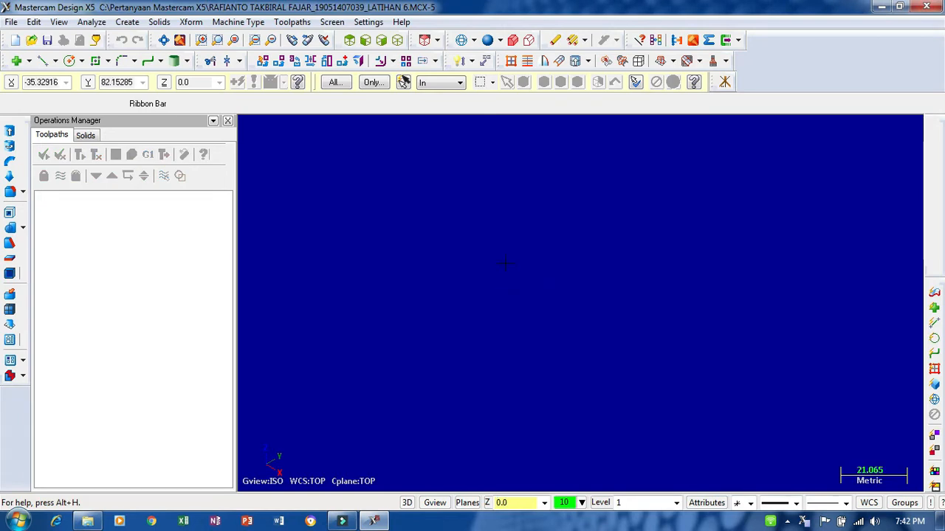
pyautogui.click(163, 40)
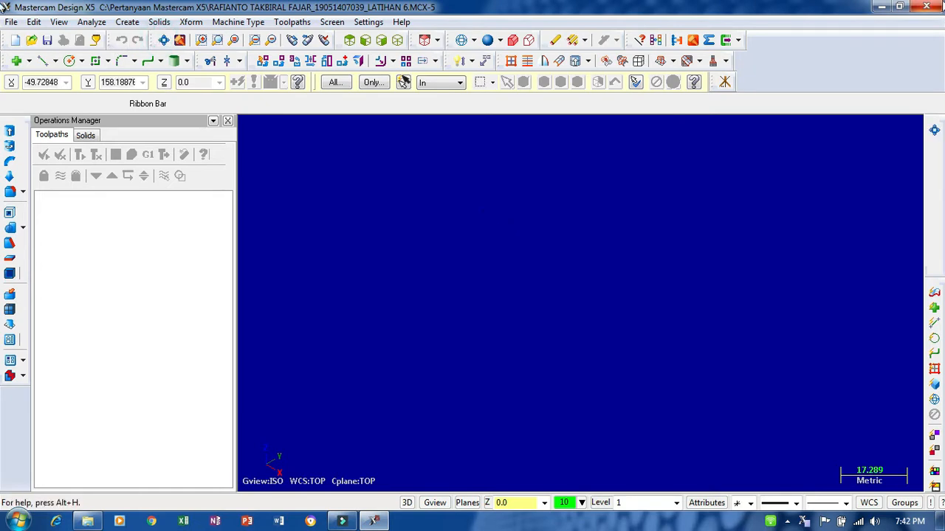
pyautogui.click(932, 6)
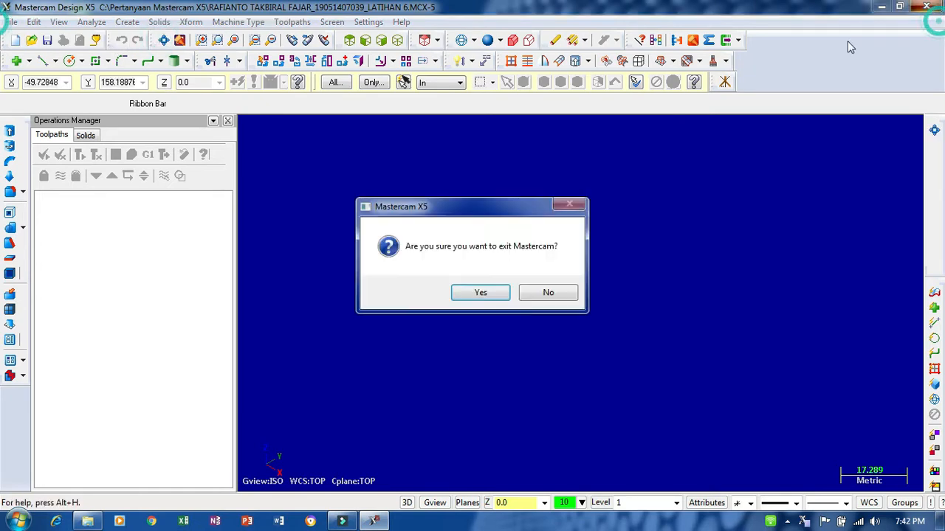
pyautogui.click(492, 294)
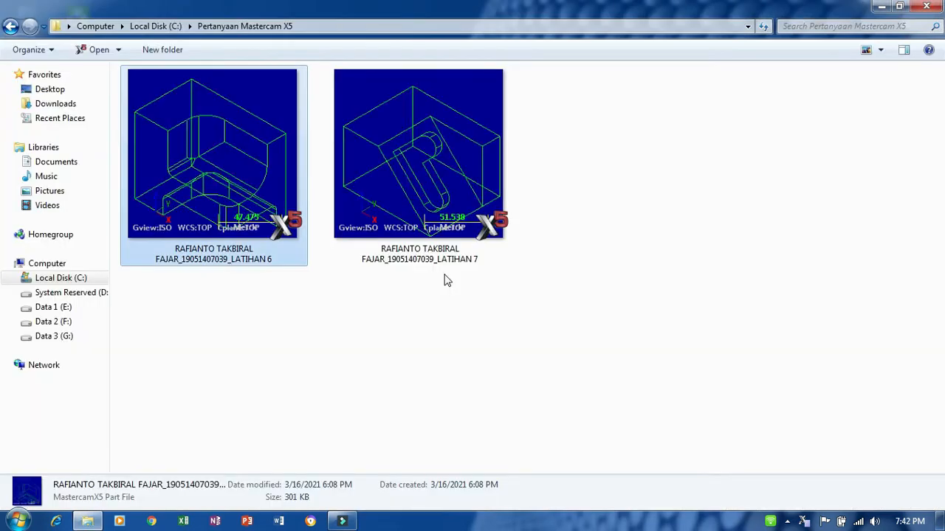
# - Open the LATIHAN 7 part from the Pertanyaan Mastercam X5 folder, acknowledging the solid processing errors
pyautogui.click(432, 154)
pyautogui.click(475, 322)
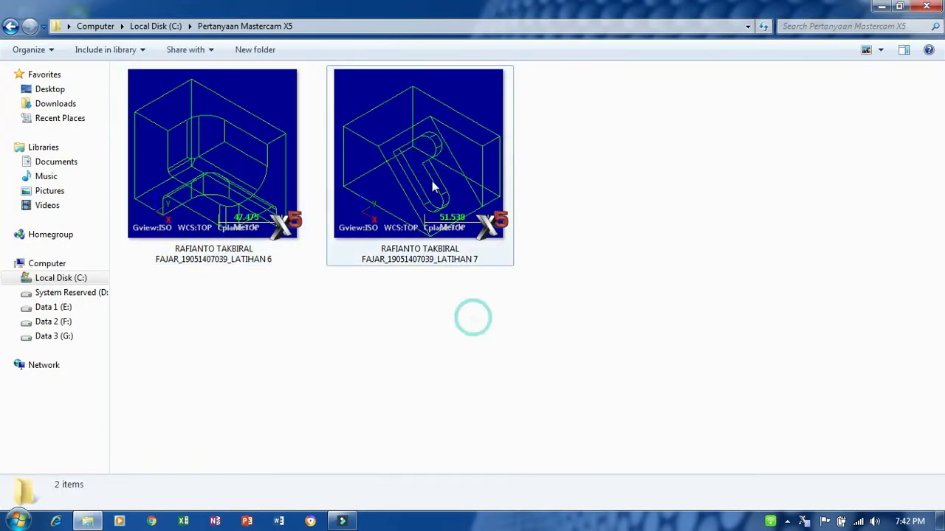
pyautogui.doubleClick(429, 168)
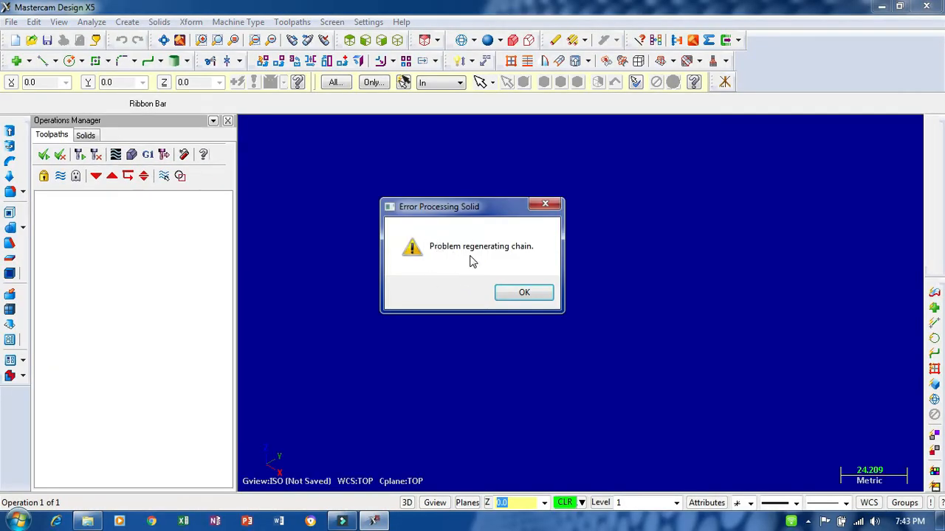
pyautogui.click(532, 298)
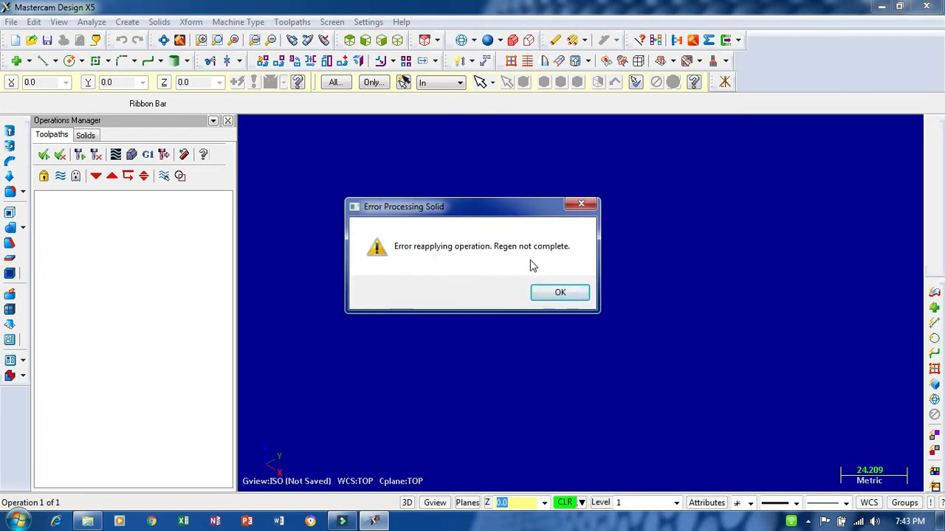
pyautogui.click(560, 294)
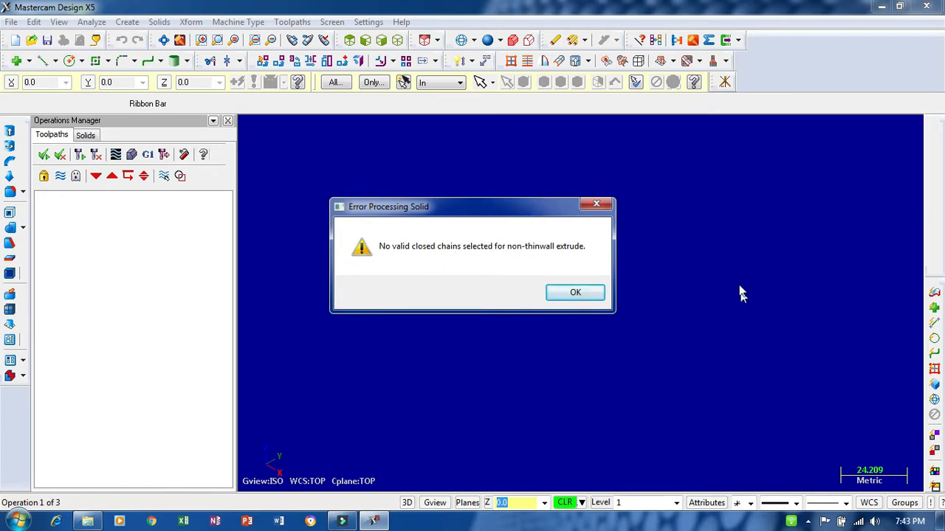
pyautogui.click(576, 293)
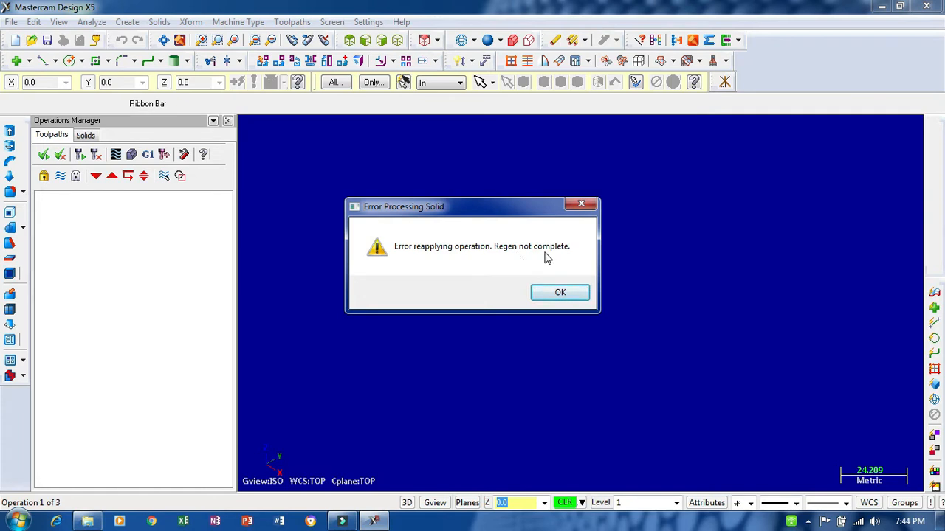
pyautogui.click(559, 291)
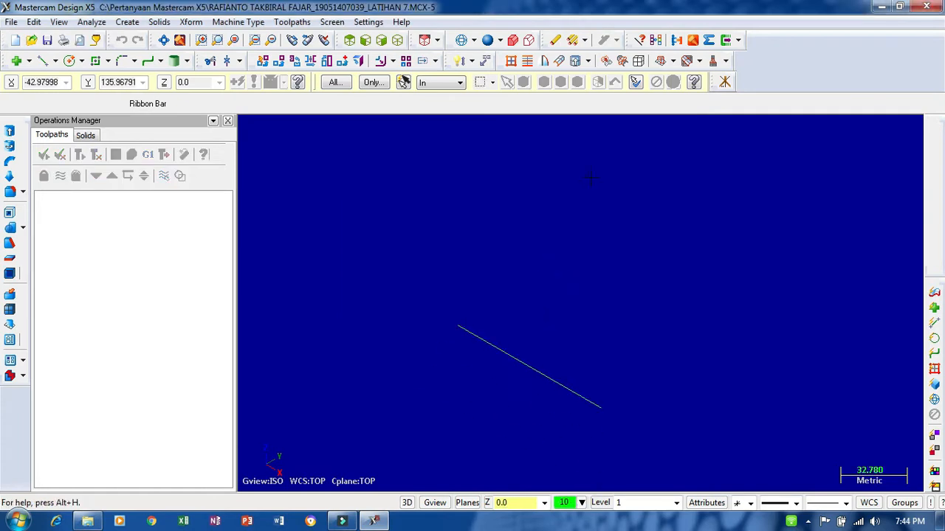
# - Analyze the properties of the part's single line in the Top (WCS) view
pyautogui.scroll(2, 527, 355)
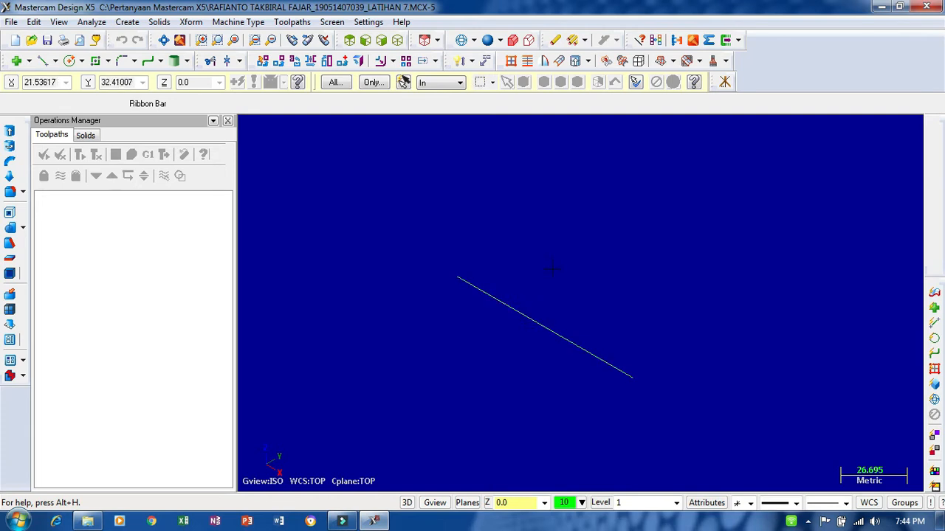
pyautogui.rightClick(633, 265)
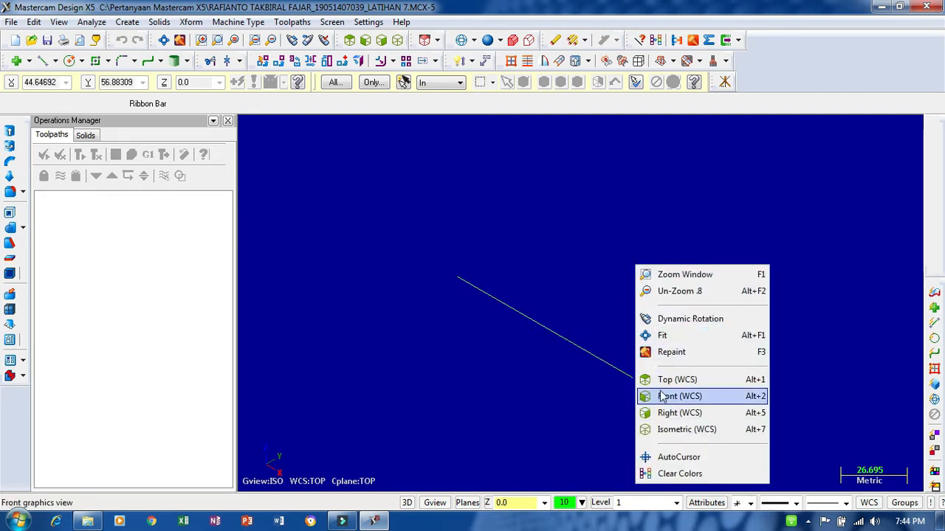
pyautogui.click(665, 379)
pyautogui.scroll(2, 531, 306)
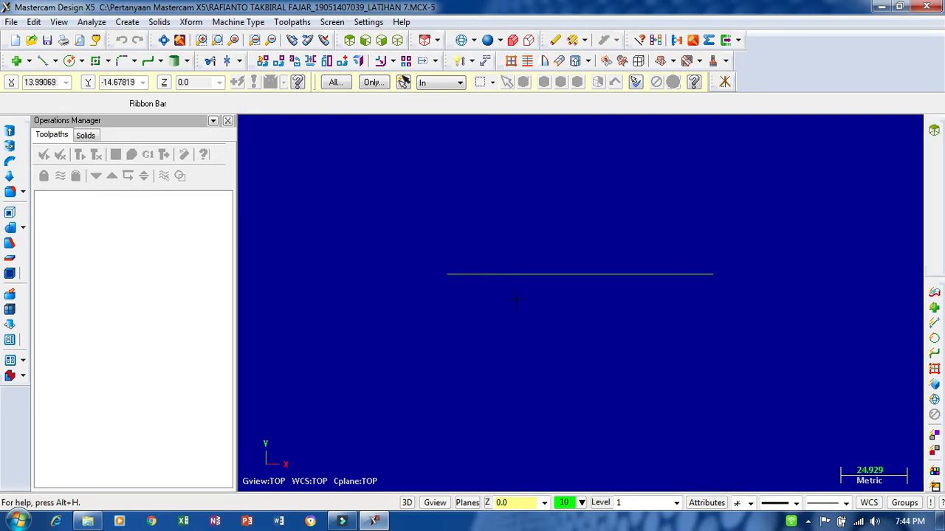
pyautogui.click(639, 40)
pyautogui.click(589, 275)
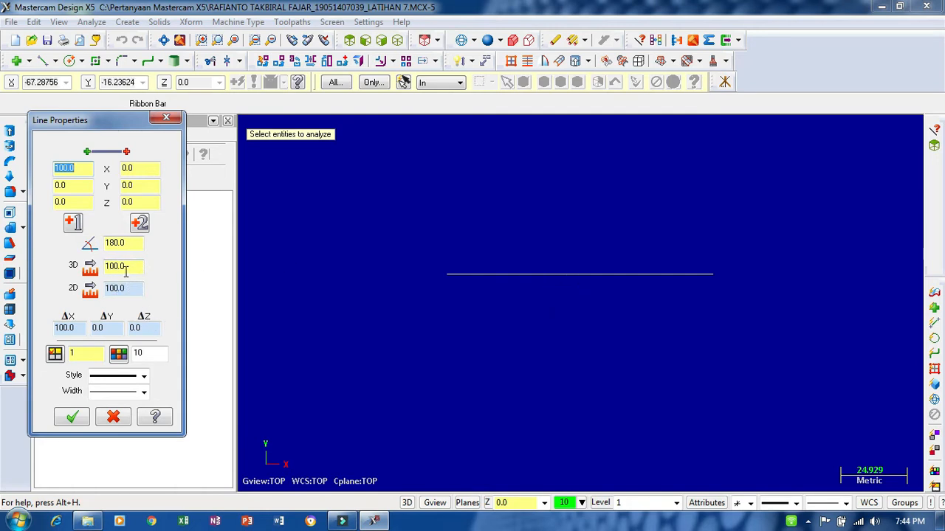
pyautogui.click(165, 120)
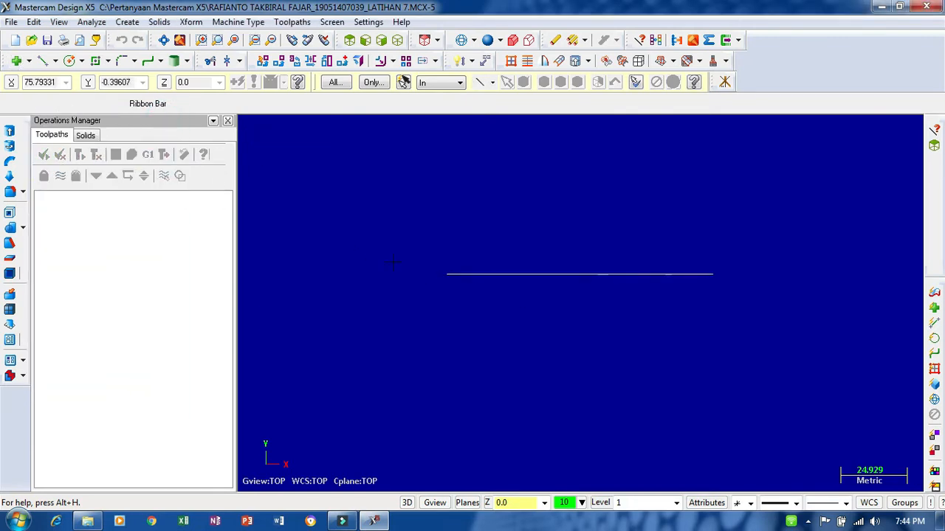
# - Start a new empty file without saving the LATIHAN 7 part, and check the part thumbnails in the File Explorer folder
pyautogui.click(15, 42)
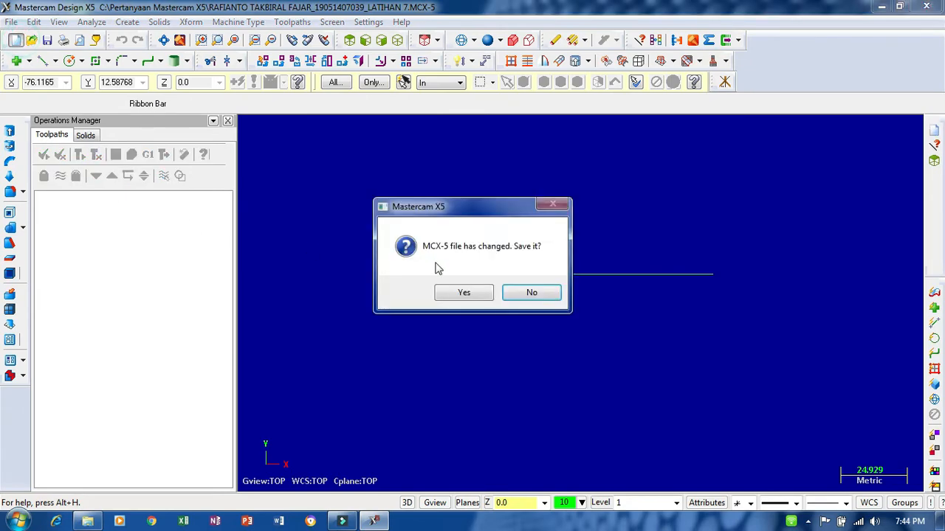
pyautogui.click(531, 291)
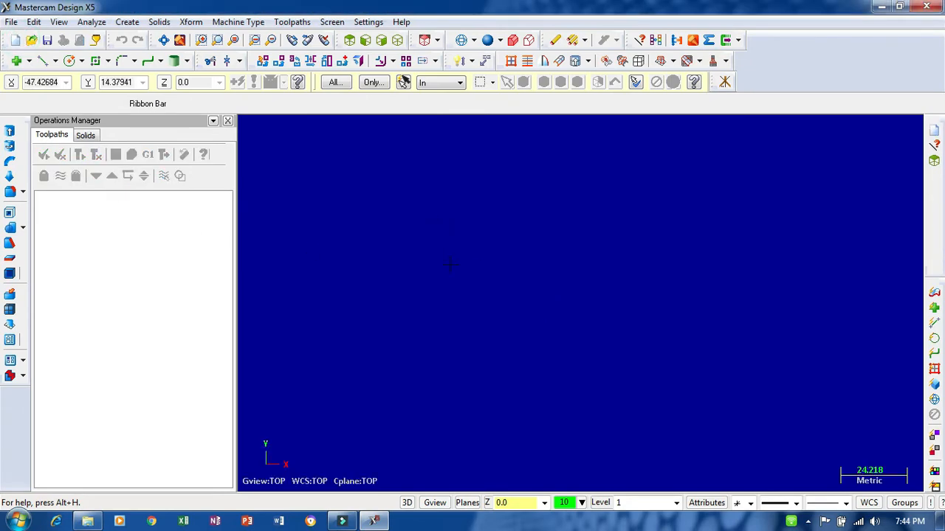
pyautogui.click(89, 522)
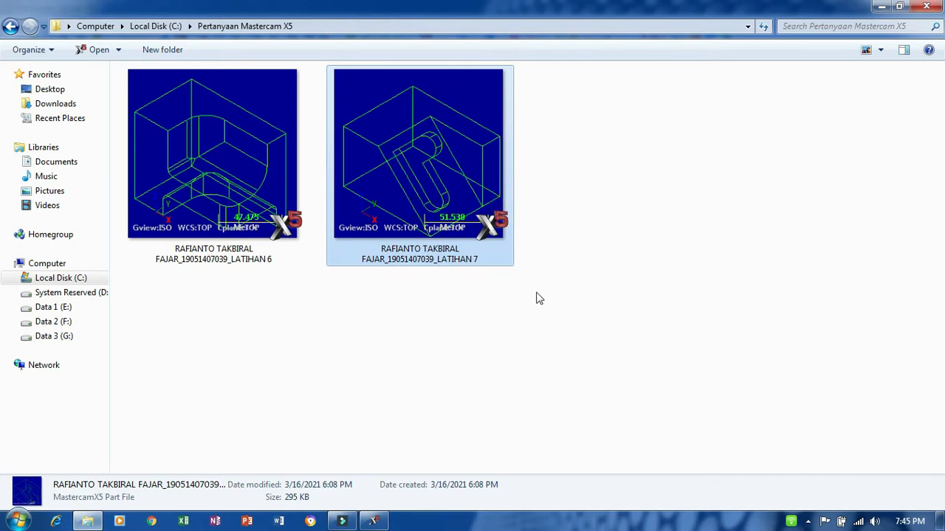
pyautogui.click(374, 521)
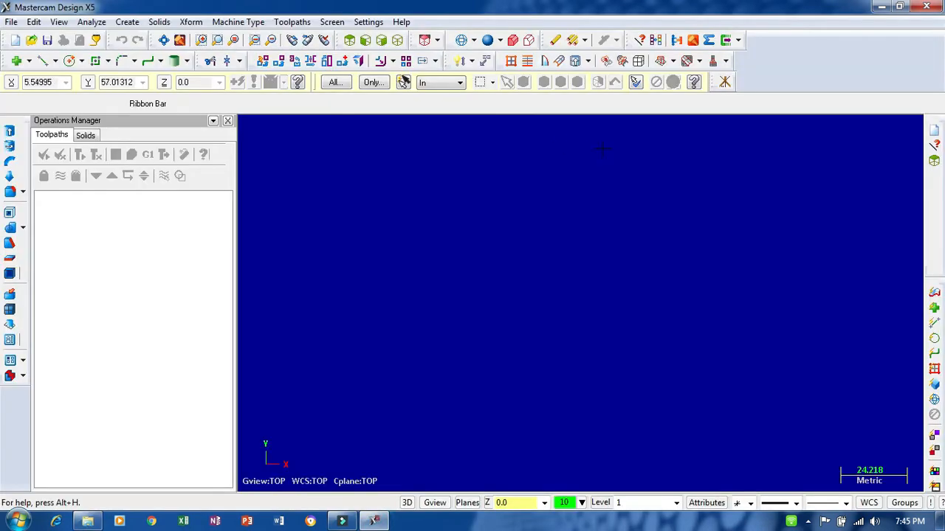
# - Display the coordinate axes and draw a rectangle from the origin, about 49 mm high, with its width set to 100 mm
pyautogui.click(724, 81)
pyautogui.click(94, 59)
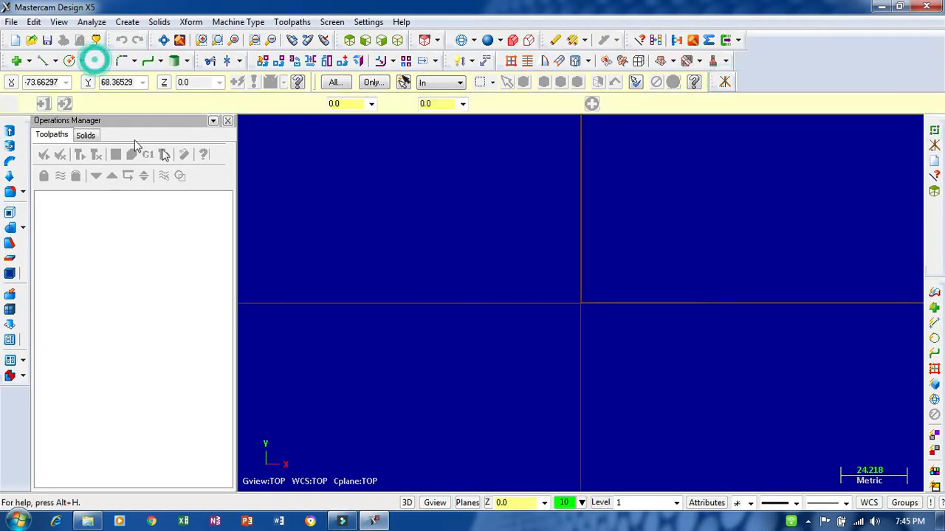
pyautogui.click(581, 303)
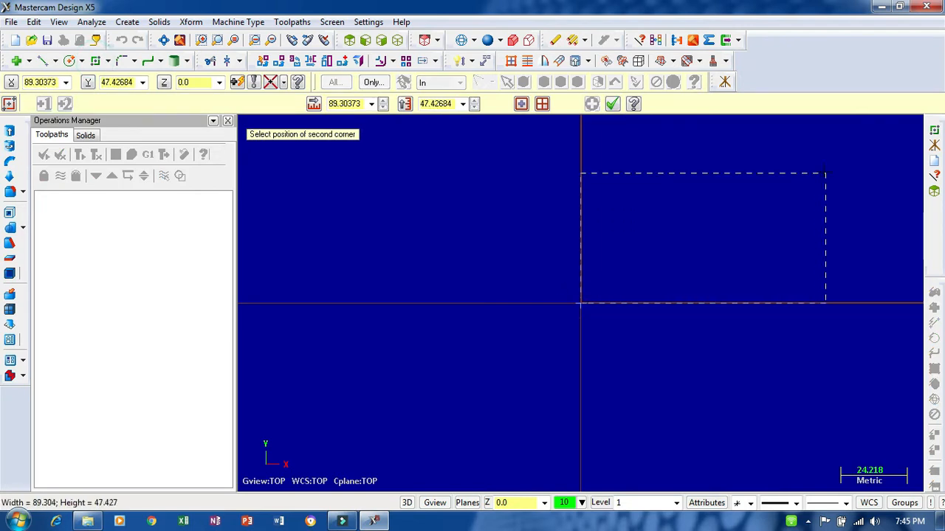
pyautogui.click(816, 168)
pyautogui.click(351, 105)
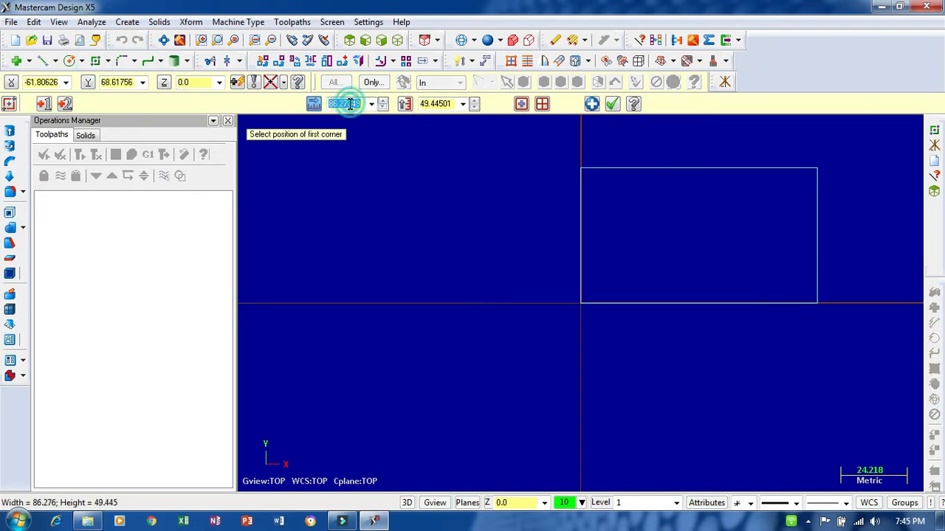
pyautogui.write('100')
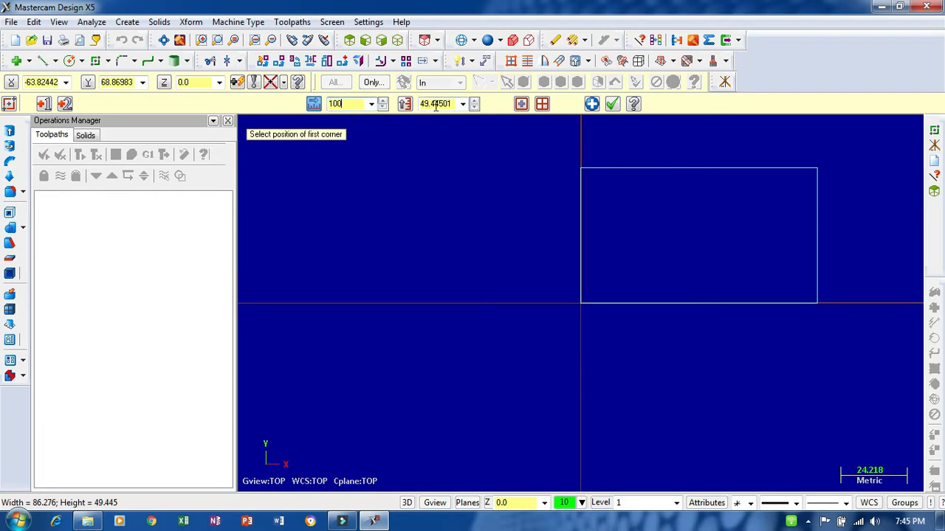
pyautogui.press('Tab')
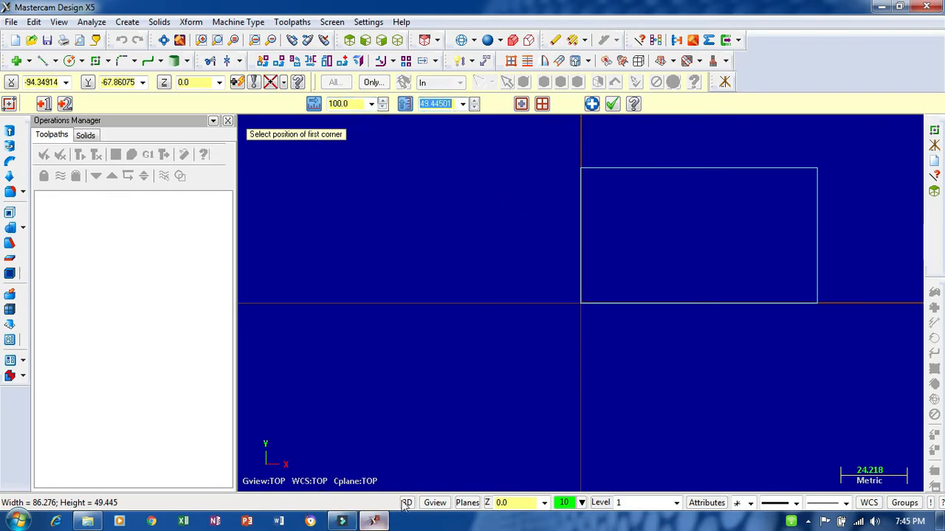
# - Set the rectangle's height to 60 mm and finish it, checking the LATIHAN 7 thumbnail in File Explorer first
pyautogui.click(88, 521)
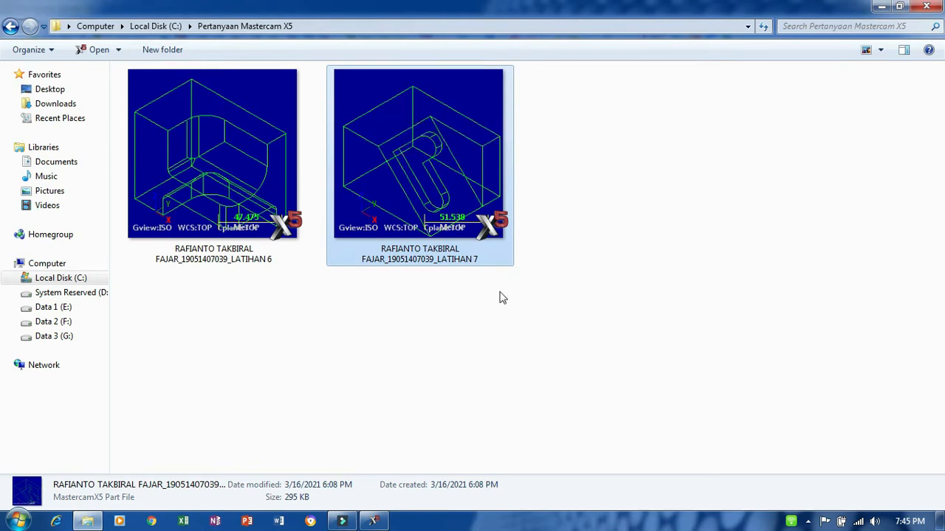
pyautogui.click(376, 521)
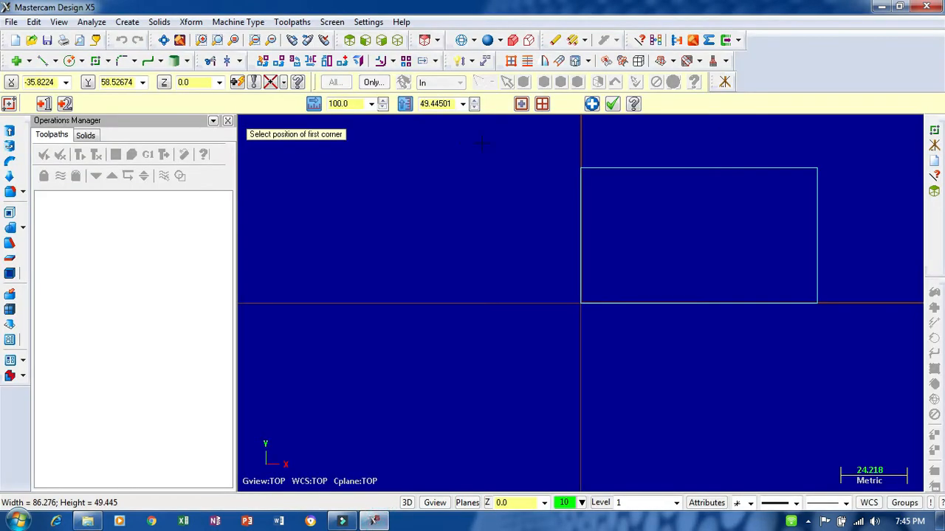
pyautogui.doubleClick(431, 104)
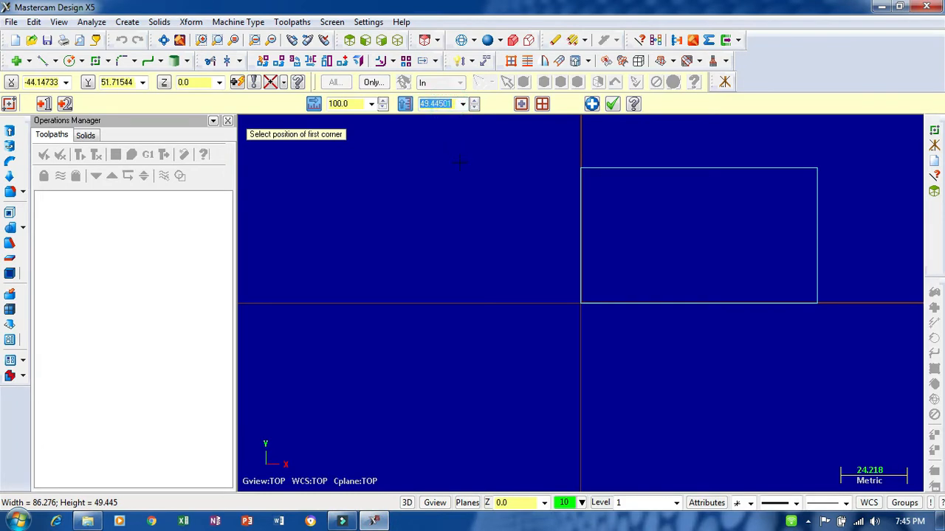
pyautogui.write('60')
pyautogui.press('Return')
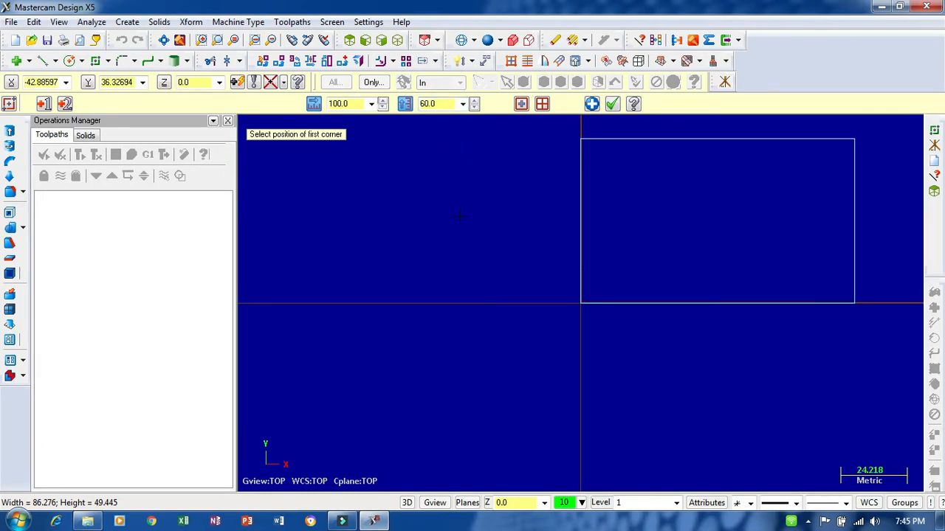
pyautogui.click(612, 104)
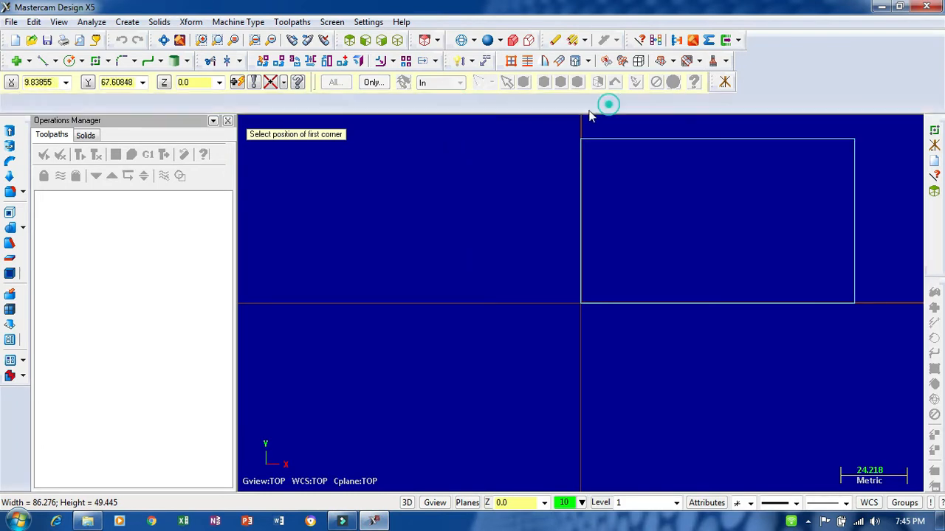
# - Set the construction plane to Front (WCS) with the rectangle shown in a tilted 3D view
pyautogui.click(163, 40)
pyautogui.scroll(-3, 481, 231)
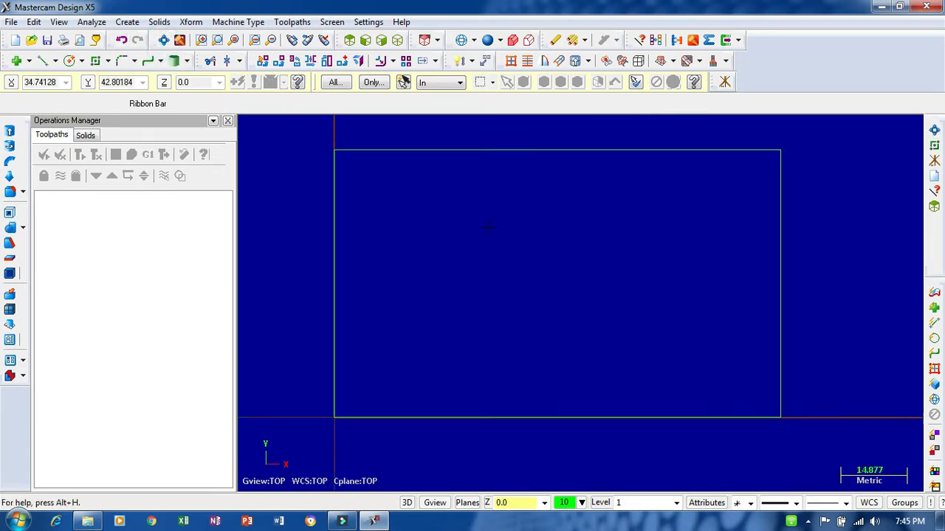
pyautogui.moveTo(480, 231); pyautogui.dragTo(535, 293, button='middle')
pyautogui.scroll(-1, 533, 298)
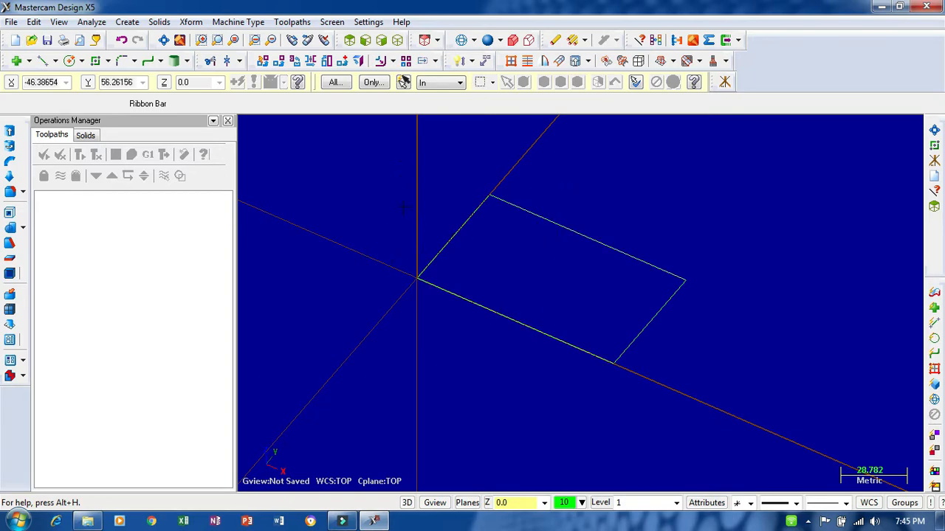
pyautogui.click(468, 503)
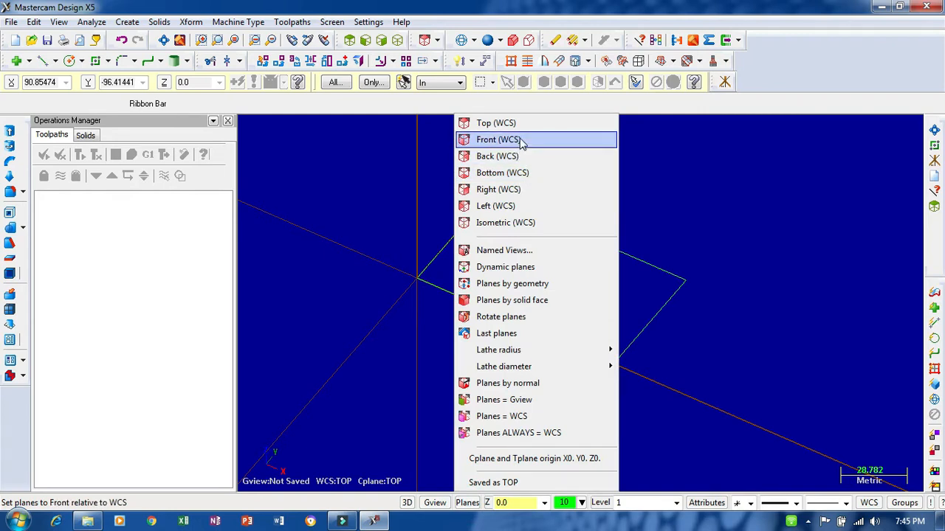
pyautogui.click(502, 142)
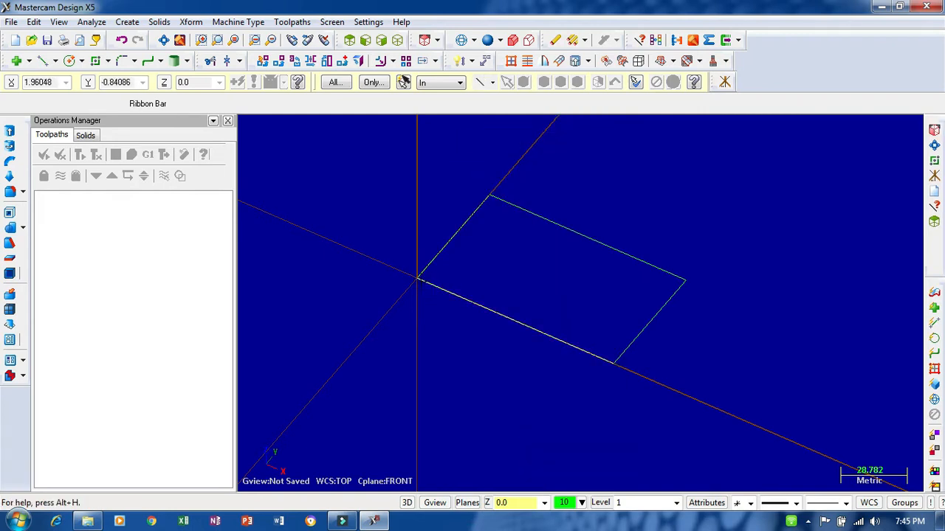
# - Draw a vertical line upward from the origin corner of the base rectangle and set its length to 50 mm
pyautogui.click(42, 60)
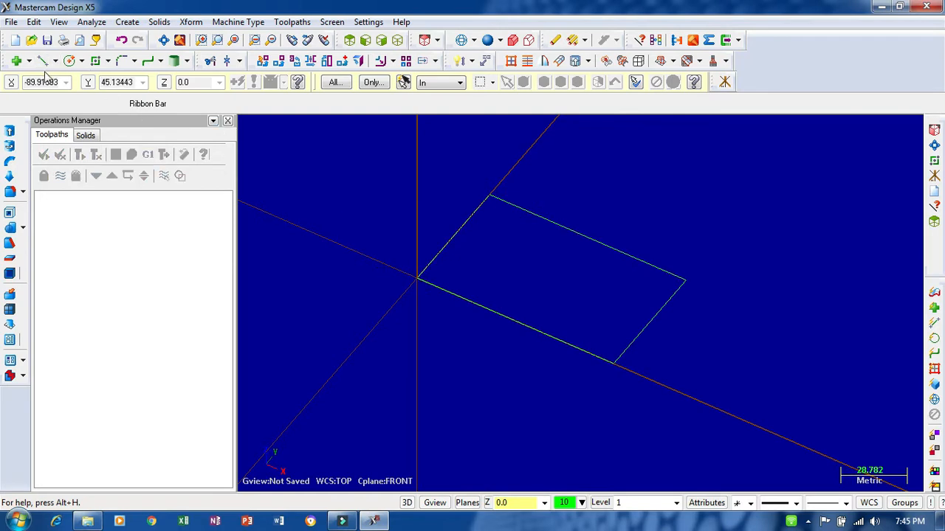
pyautogui.click(416, 279)
pyautogui.click(418, 151)
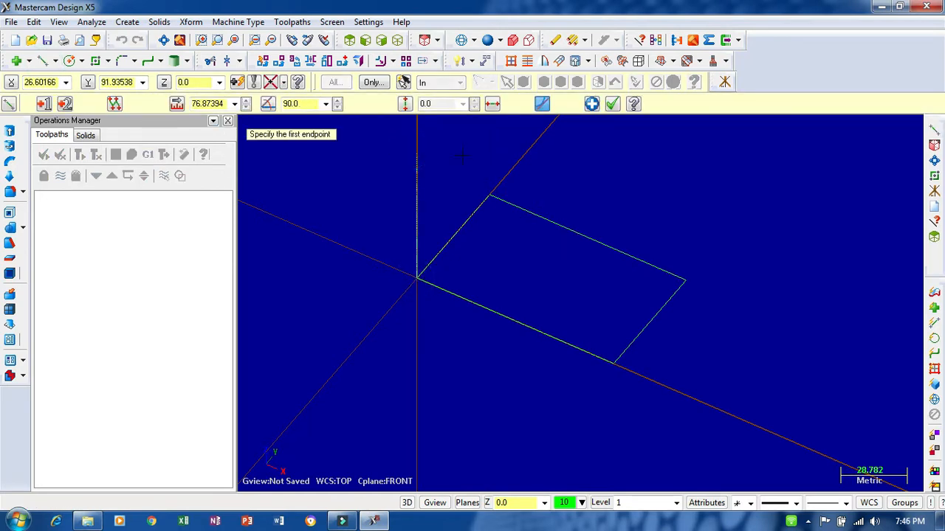
pyautogui.moveTo(474, 202); pyautogui.dragTo(546, 244, button='middle')
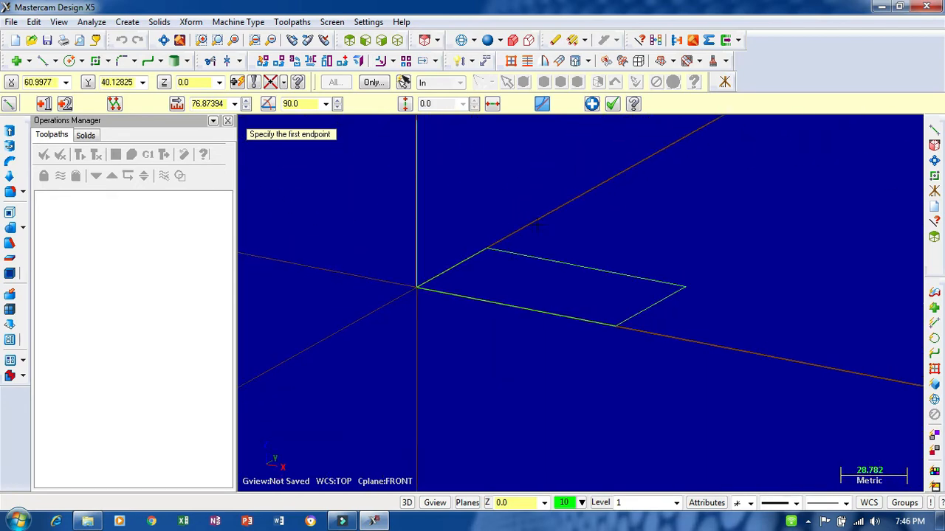
pyautogui.click(212, 103)
pyautogui.write('50')
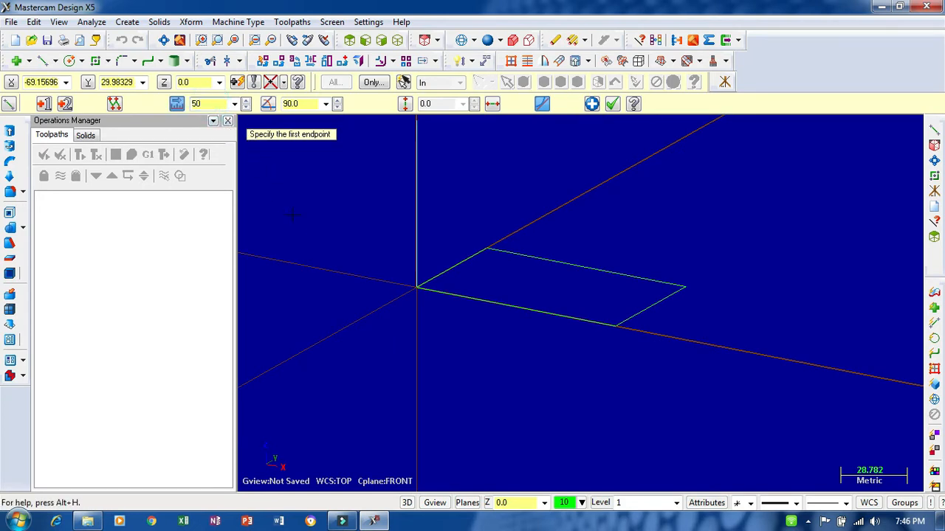
pyautogui.press('Return')
pyautogui.scroll(-4, 387, 350)
pyautogui.scroll(3, 477, 269)
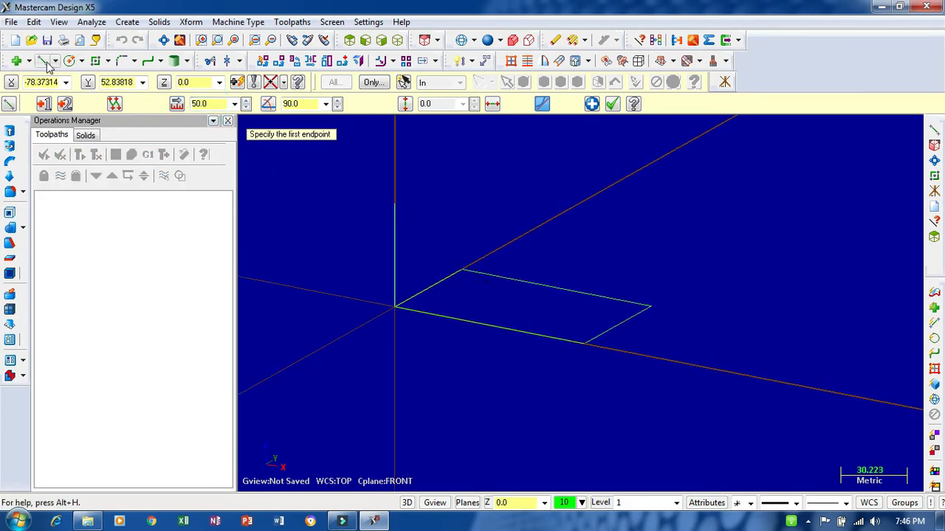
# - Draw a vertical line, 50 mm long, up from the base rectangle's back corner on the Y axis
pyautogui.click(43, 60)
pyautogui.click(463, 271)
pyautogui.click(462, 199)
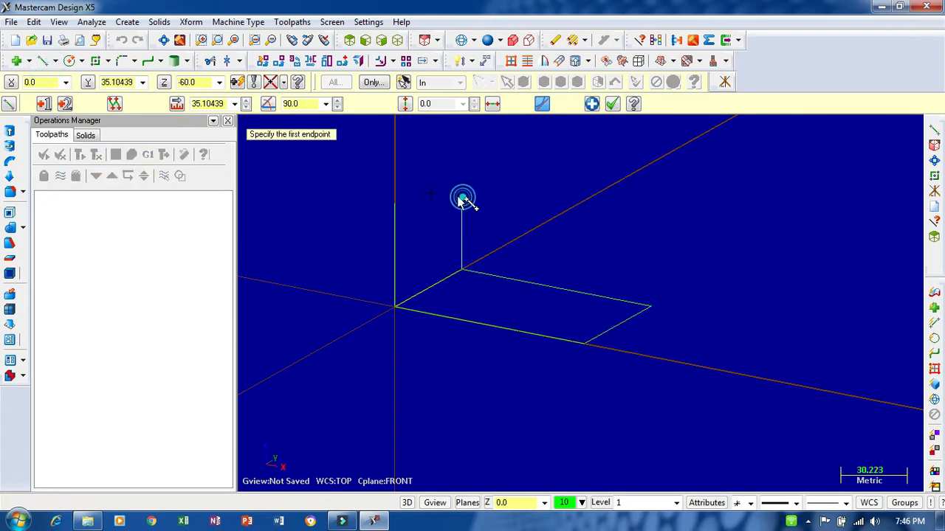
pyautogui.click(209, 103)
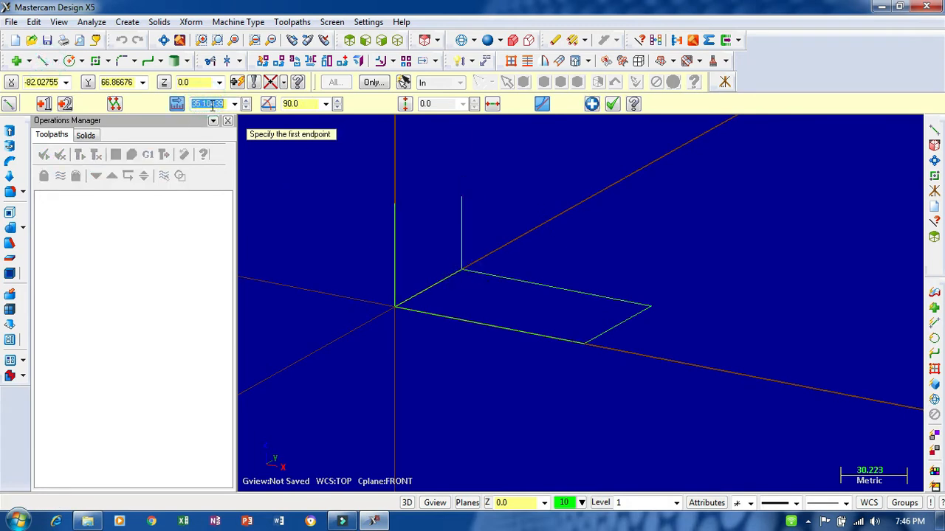
pyautogui.press('Return')
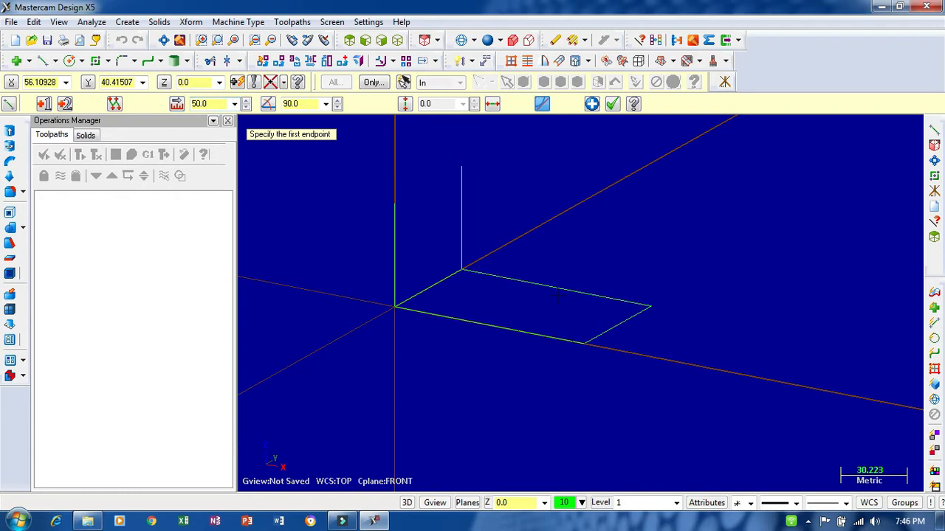
# - Draw a third vertical line, 50 mm long, up from the base corner at X100 Y60
pyautogui.click(650, 305)
pyautogui.click(651, 207)
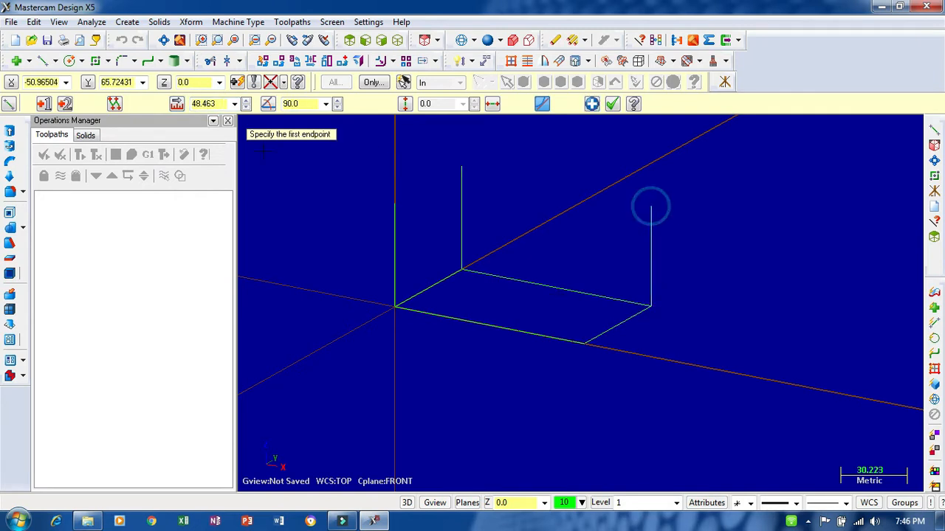
pyautogui.click(207, 103)
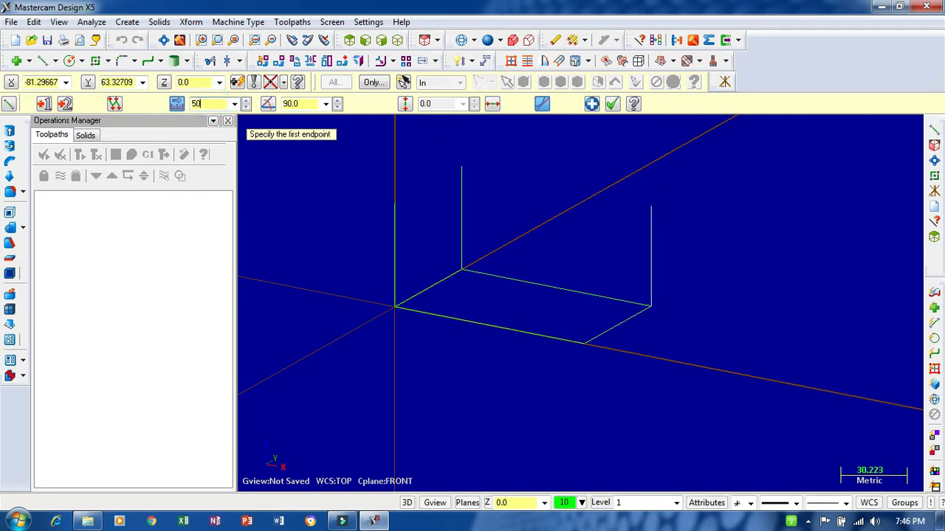
pyautogui.write('50')
pyautogui.press('Return')
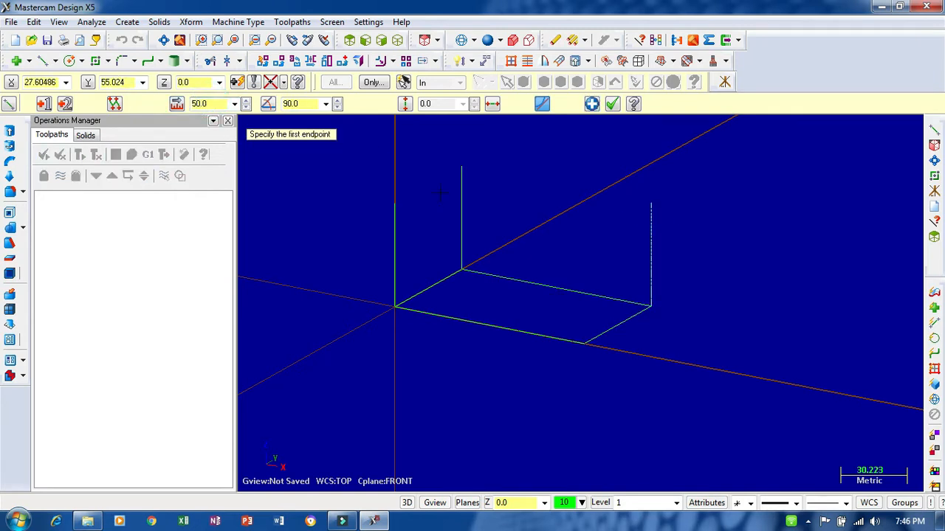
# - Set the construction plane to Top (WCS) and connect the upper ends of the three verticals with 60 mm and 100 mm lines
pyautogui.click(463, 503)
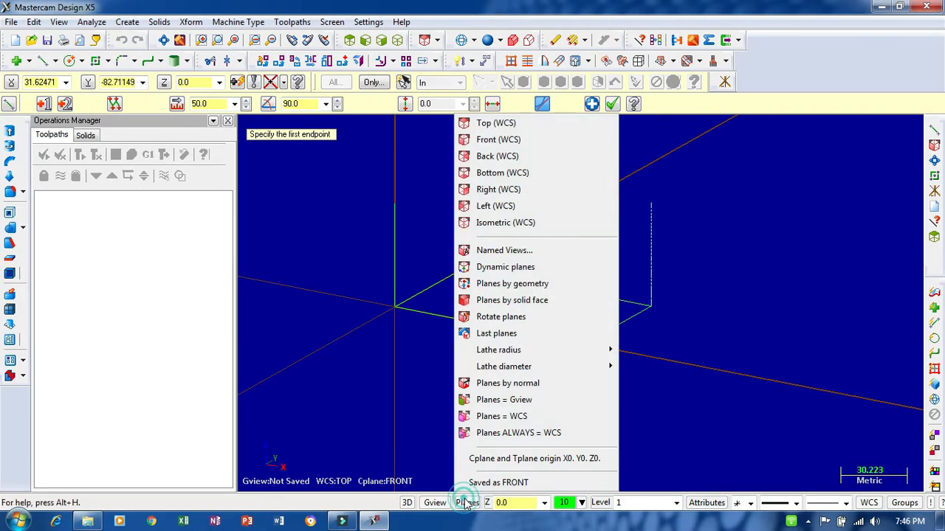
pyautogui.click(479, 124)
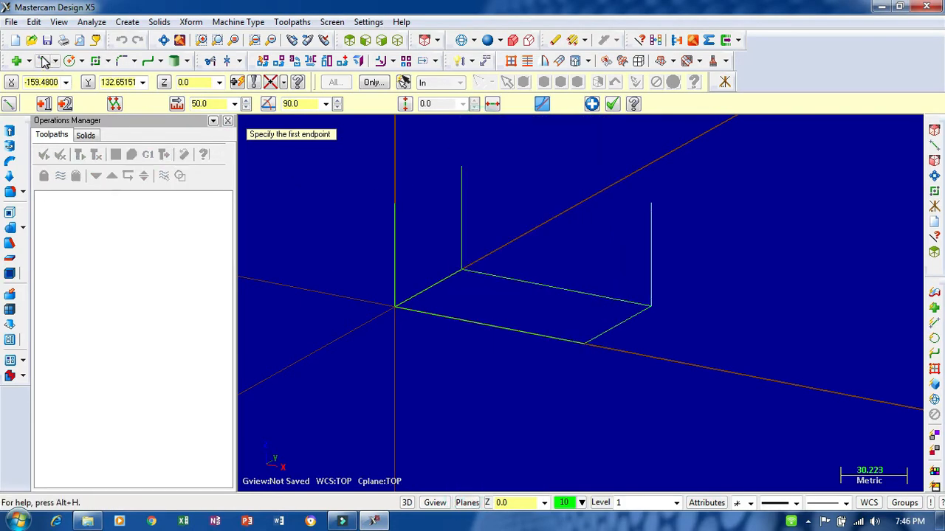
pyautogui.click(395, 201)
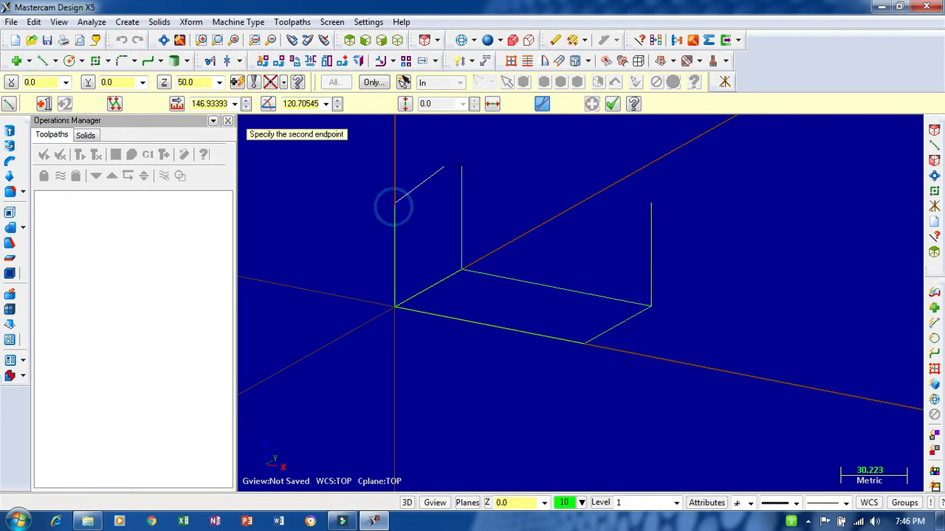
pyautogui.click(461, 166)
pyautogui.click(461, 167)
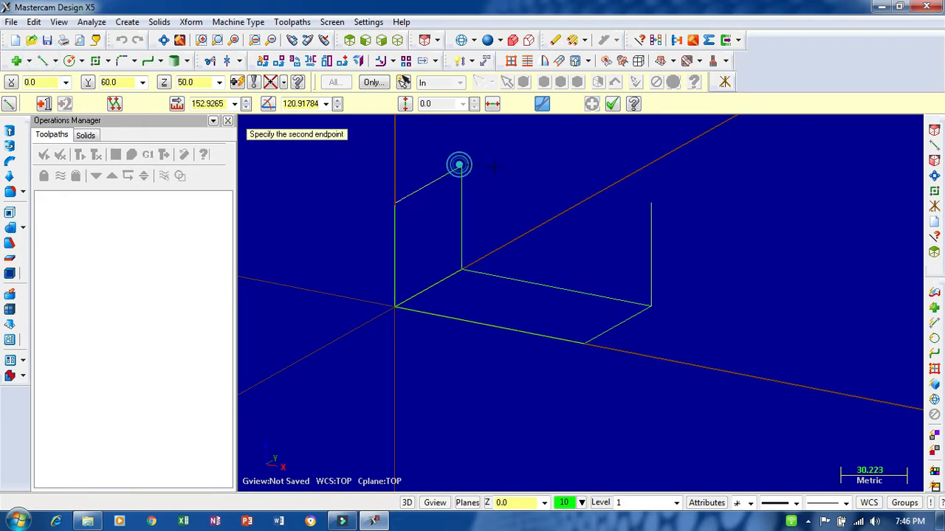
pyautogui.click(652, 202)
pyautogui.moveTo(651, 161); pyautogui.dragTo(653, 192, button='middle')
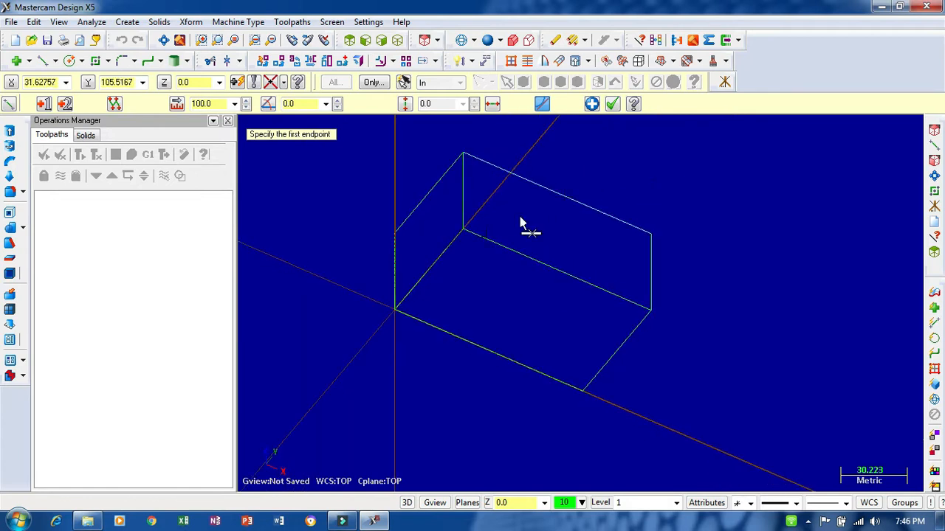
# - Offset a copy of the 60 mm top edge 25 mm toward the inside of the part
pyautogui.click(394, 61)
pyautogui.click(443, 107)
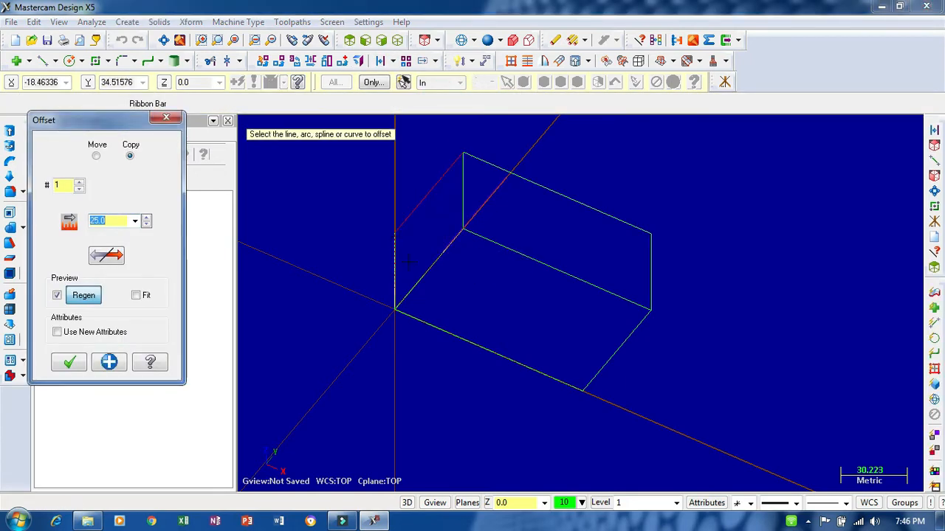
pyautogui.scroll(-4, 421, 281)
pyautogui.scroll(1, 417, 277)
pyautogui.moveTo(310, 200); pyautogui.dragTo(318, 234, button='middle')
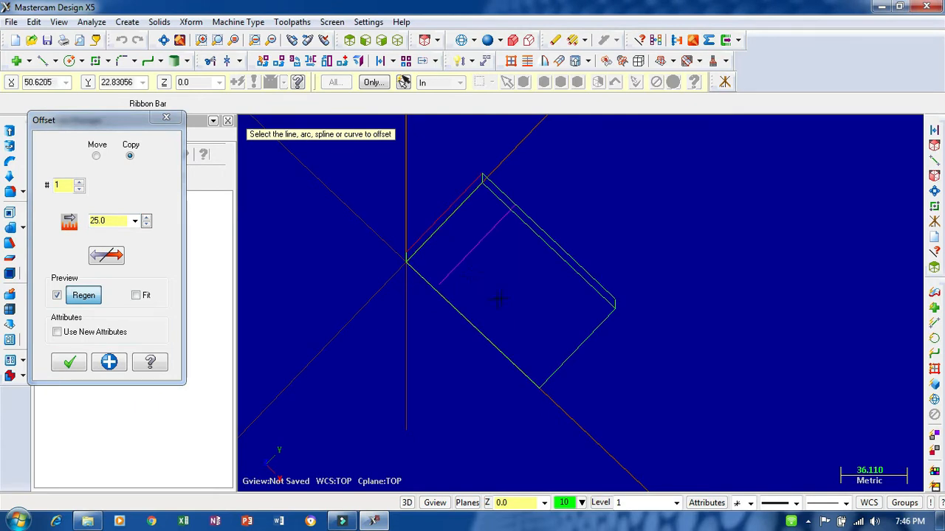
# - Offset a copy of the 100 mm top back edge inward and set the offset distance to 15 mm
pyautogui.click(565, 252)
pyautogui.click(513, 275)
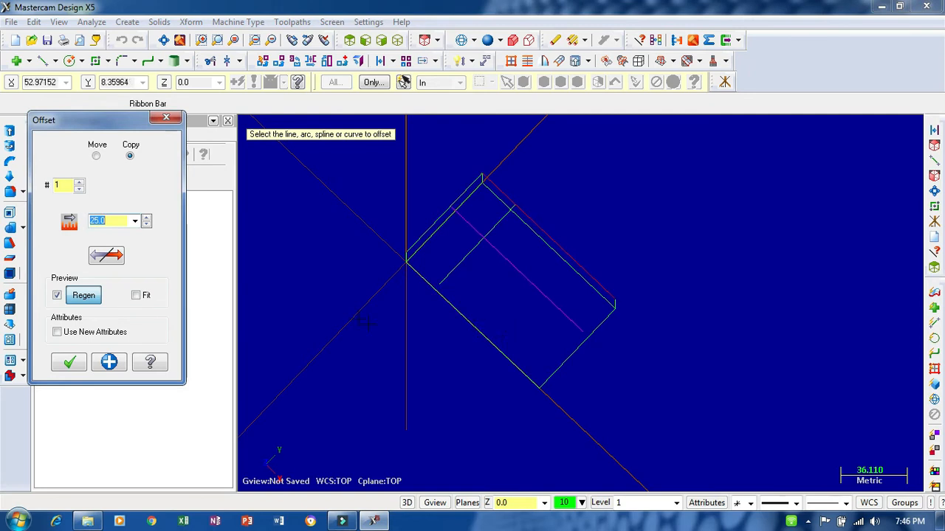
pyautogui.click(116, 221)
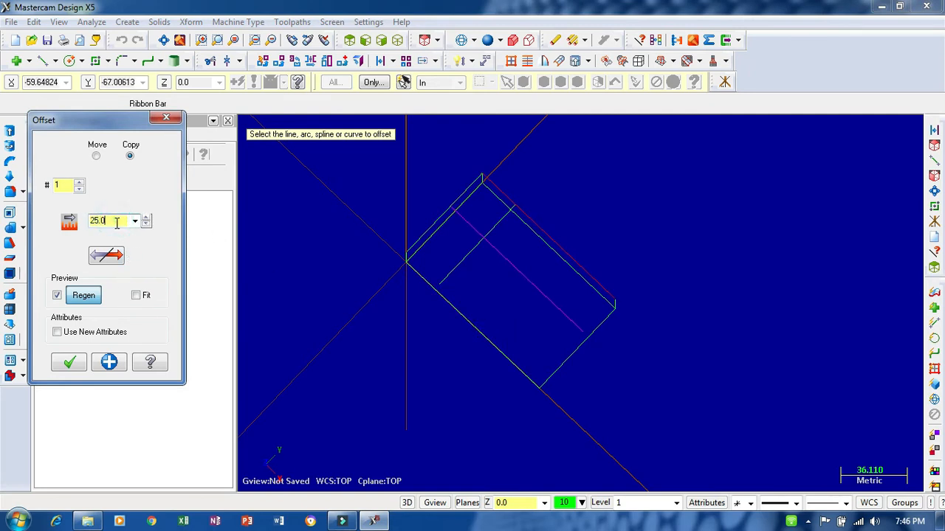
pyautogui.scroll(-6, 116, 223)
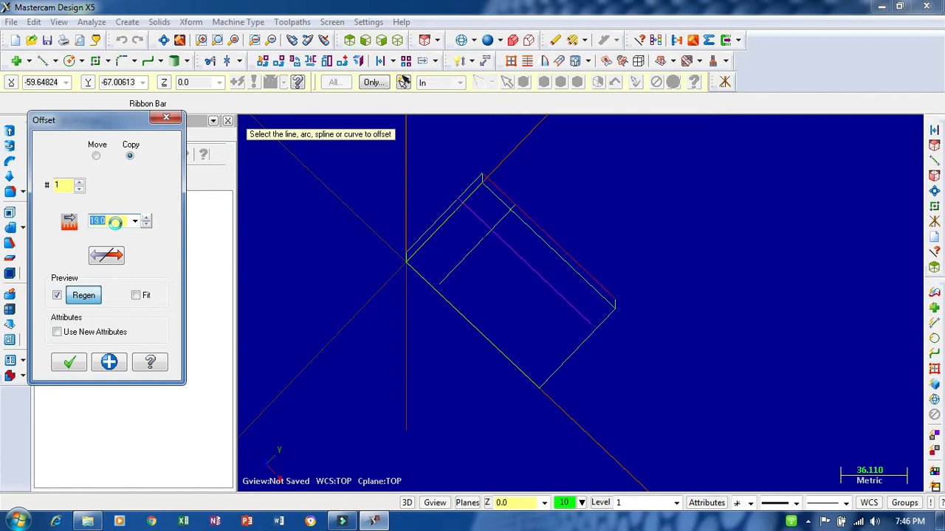
pyautogui.scroll(-3, 116, 221)
pyautogui.scroll(-1, 115, 221)
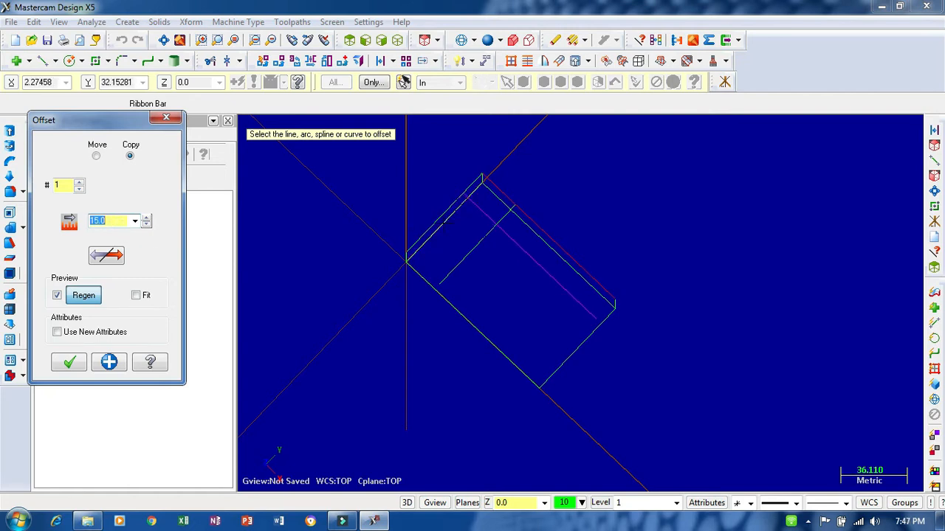
# - Try a 15 mm inward offset of the 60 mm top edge and undo it after checking the LATIHAN 7 thumbnail in File Explorer
pyautogui.click(426, 222)
pyautogui.click(451, 241)
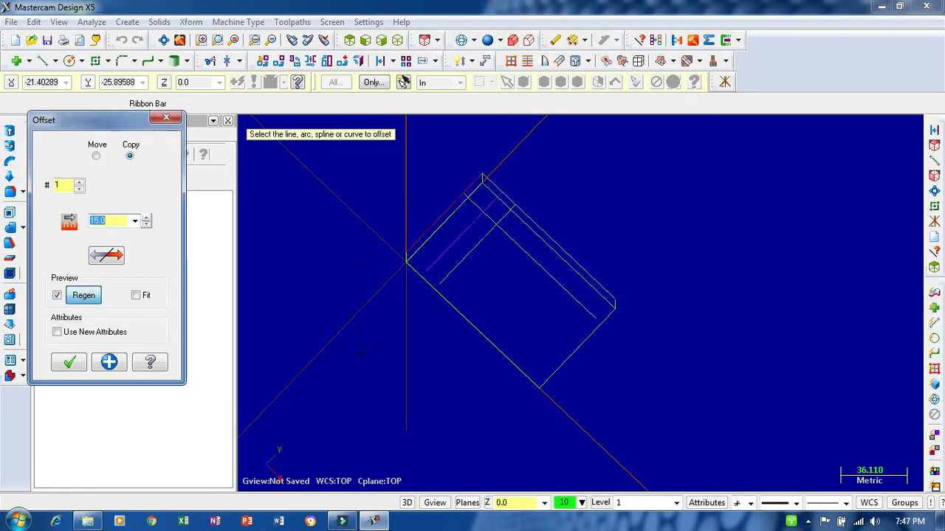
pyautogui.click(155, 465)
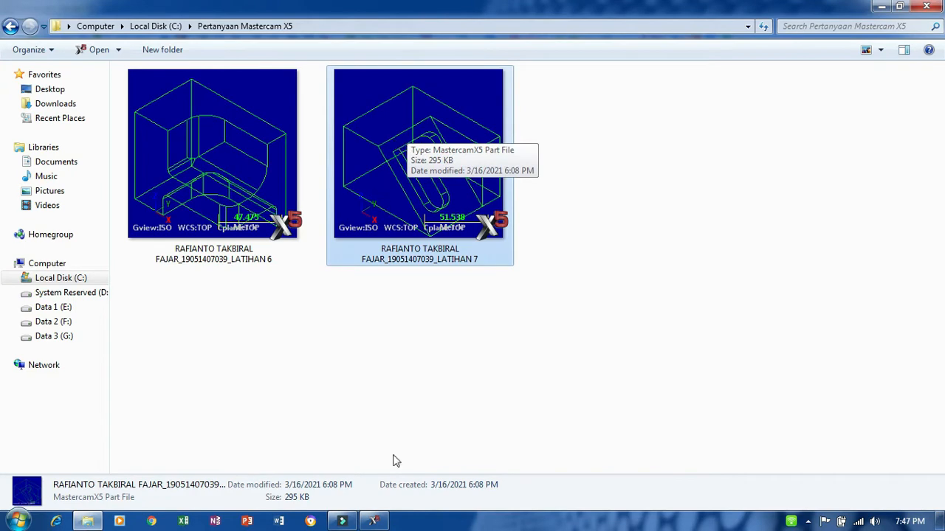
pyautogui.click(375, 521)
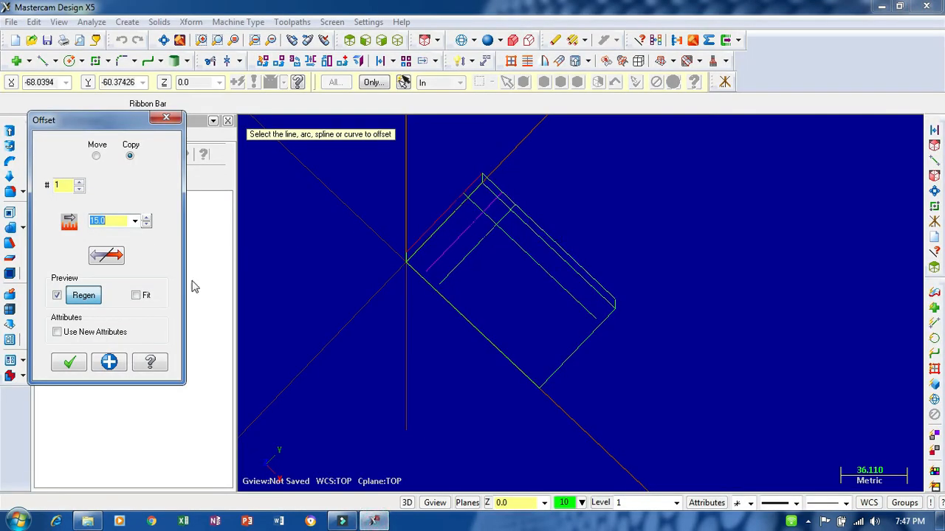
pyautogui.press('Escape')
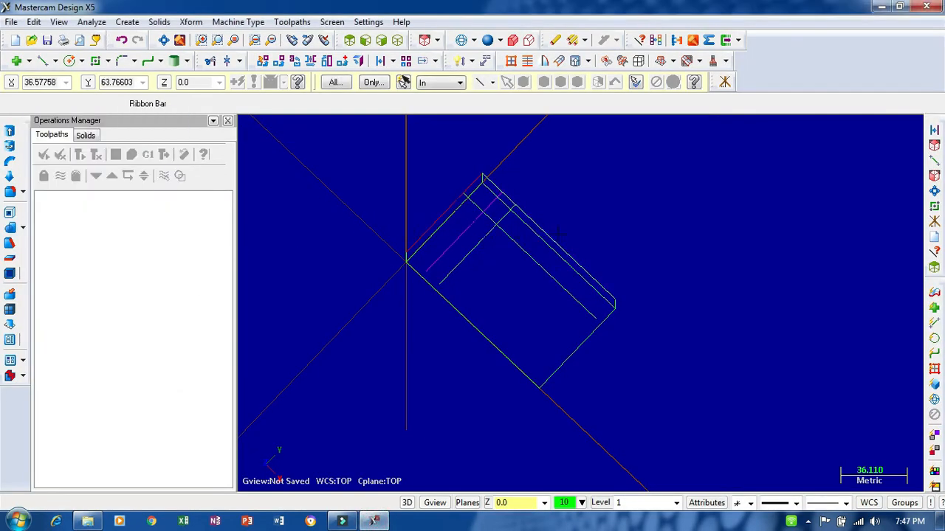
pyautogui.hotkey('ctrl', 'z')
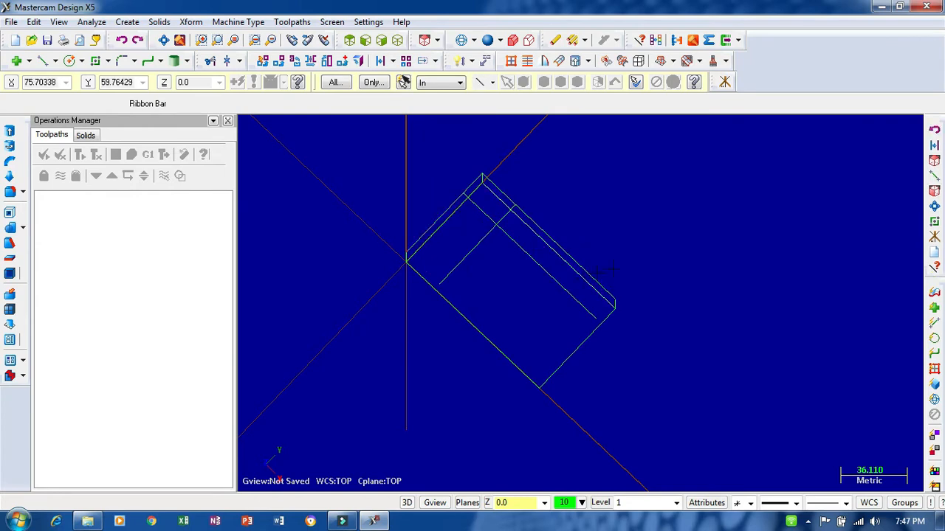
# - Close the open ends of the two offset lines with a 25 mm line and a 15 mm line to the adjacent top corners
pyautogui.moveTo(609, 269); pyautogui.dragTo(614, 207, button='middle')
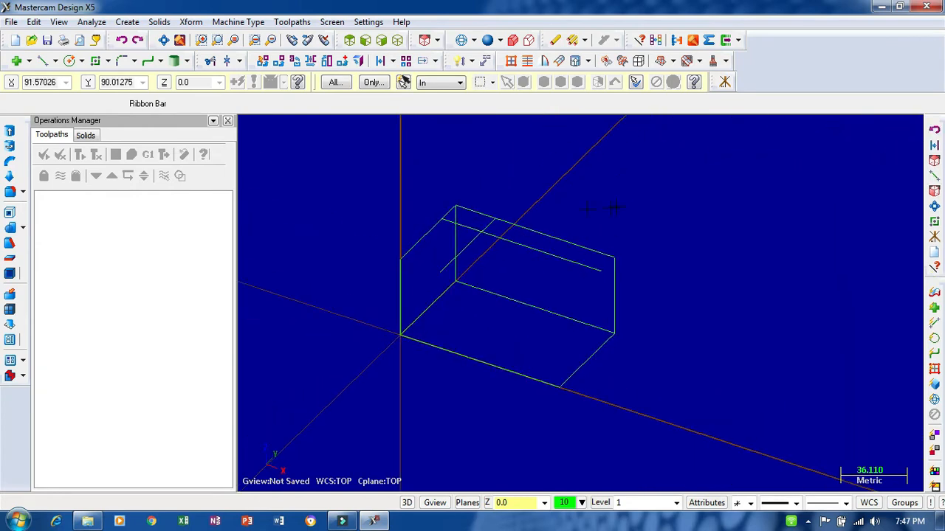
pyautogui.click(42, 60)
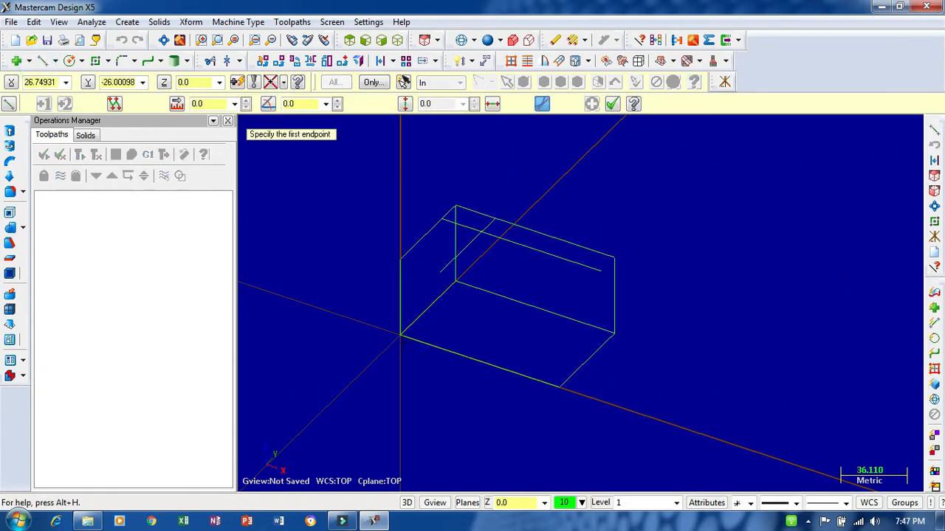
pyautogui.click(400, 260)
pyautogui.click(441, 271)
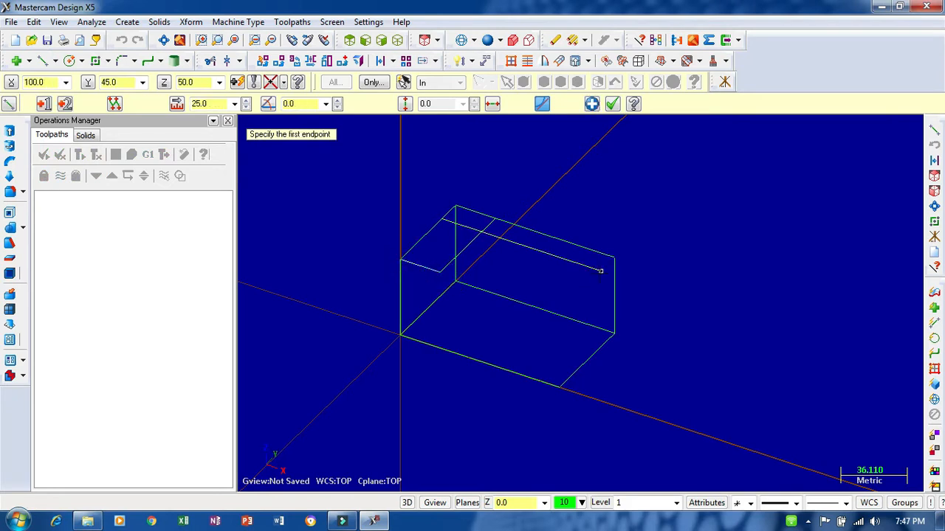
pyautogui.click(600, 271)
pyautogui.click(614, 257)
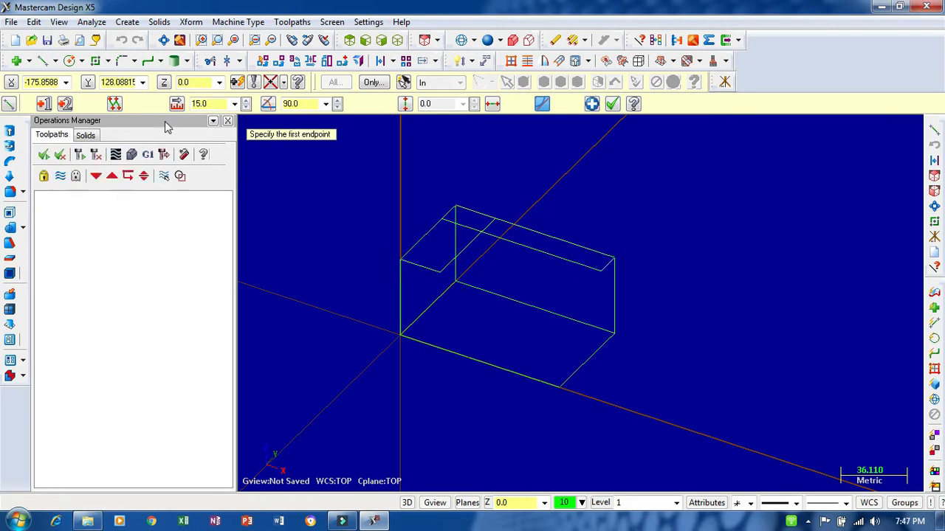
# - Trim the crossing offset lines with the Divide option, removing the segments beyond their intersection to leave an L-shaped top outline
pyautogui.click(210, 61)
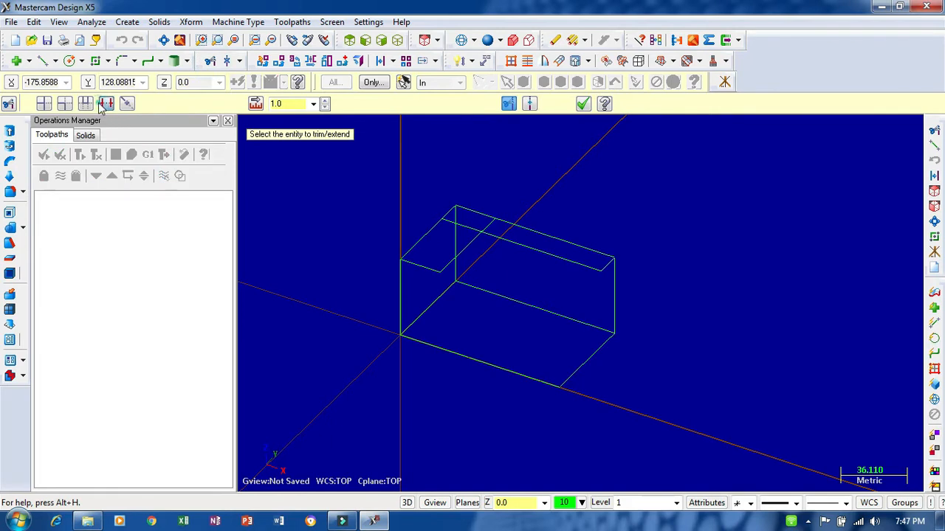
pyautogui.click(105, 103)
pyautogui.scroll(4, 449, 249)
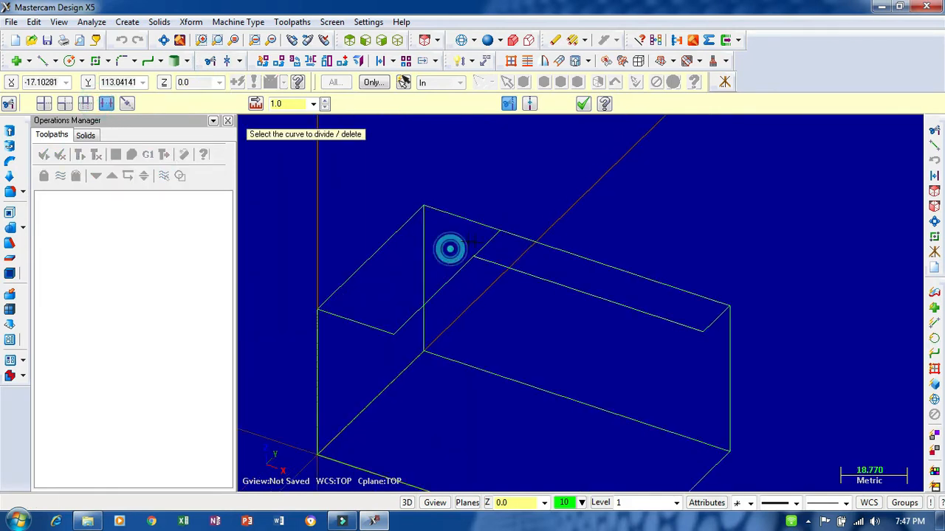
pyautogui.scroll(-3, 561, 177)
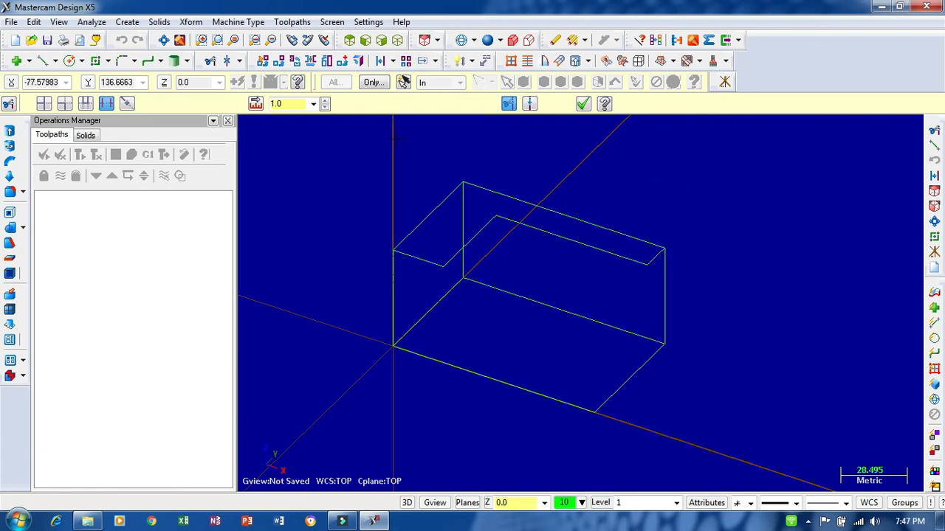
pyautogui.click(44, 61)
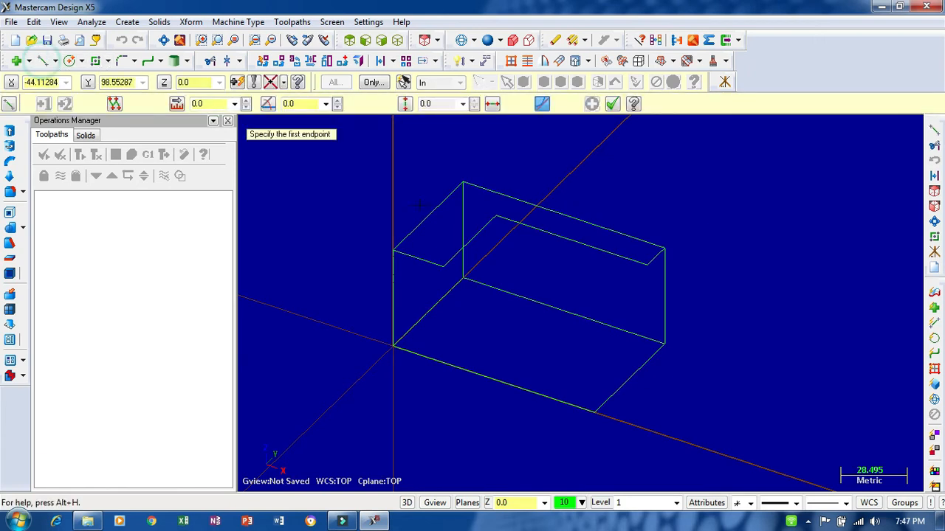
pyautogui.click(496, 218)
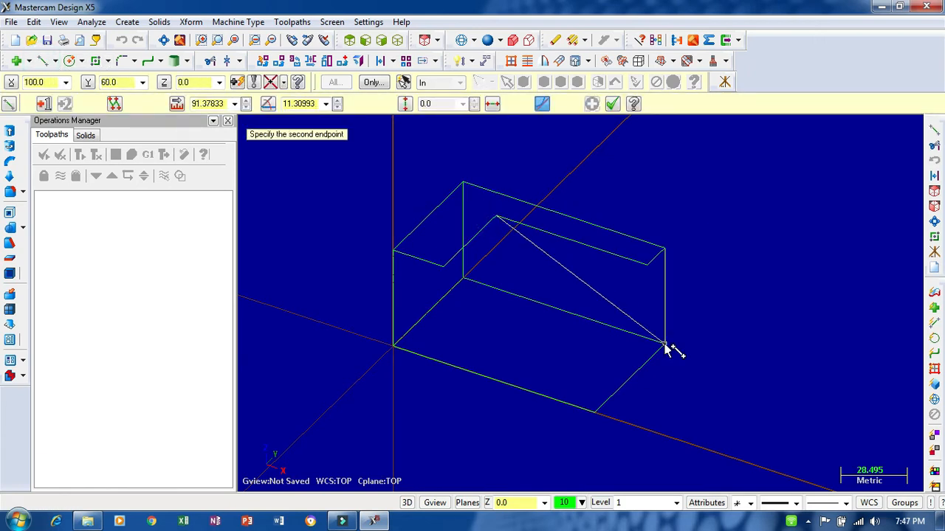
pyautogui.press('Escape')
pyautogui.press('Escape')
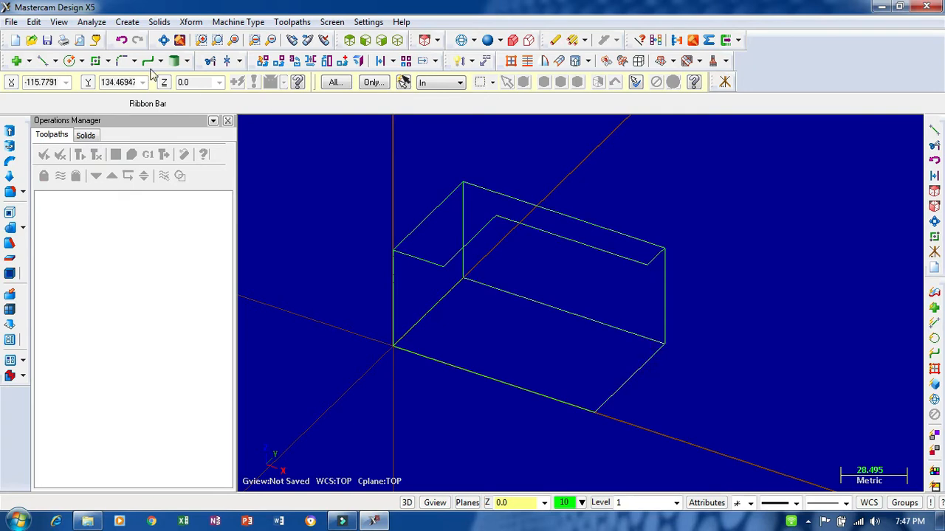
# - Set the construction plane to Front (WCS) and draw a vertical line about 57 mm down from the free end of the long inner top edge
pyautogui.click(43, 62)
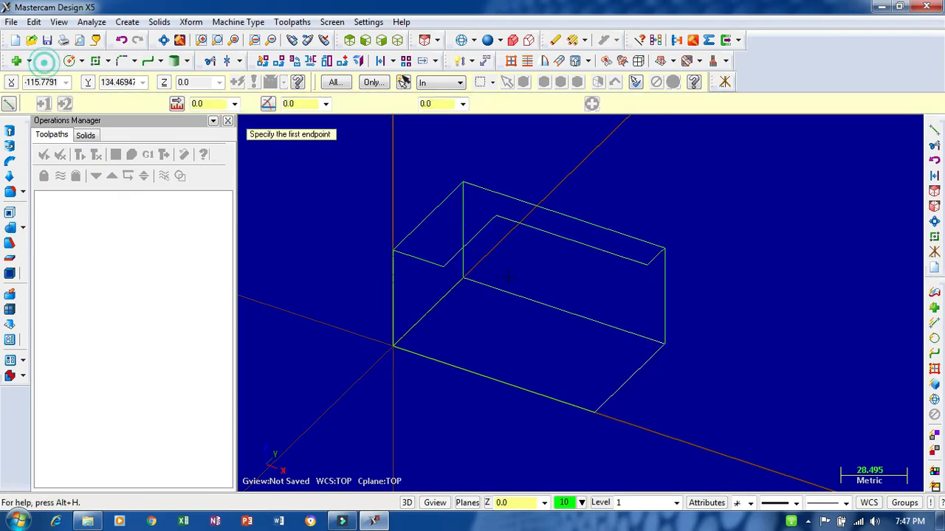
pyautogui.click(648, 270)
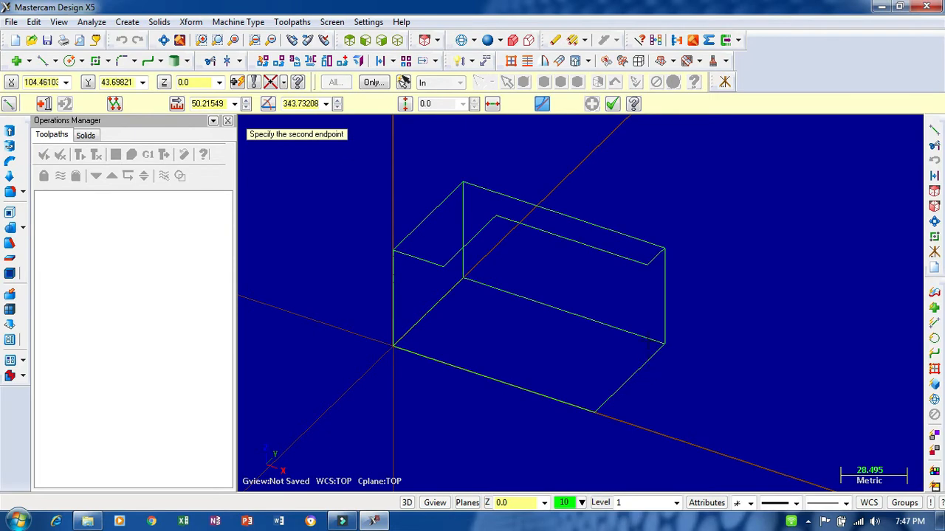
pyautogui.click(471, 503)
pyautogui.click(492, 140)
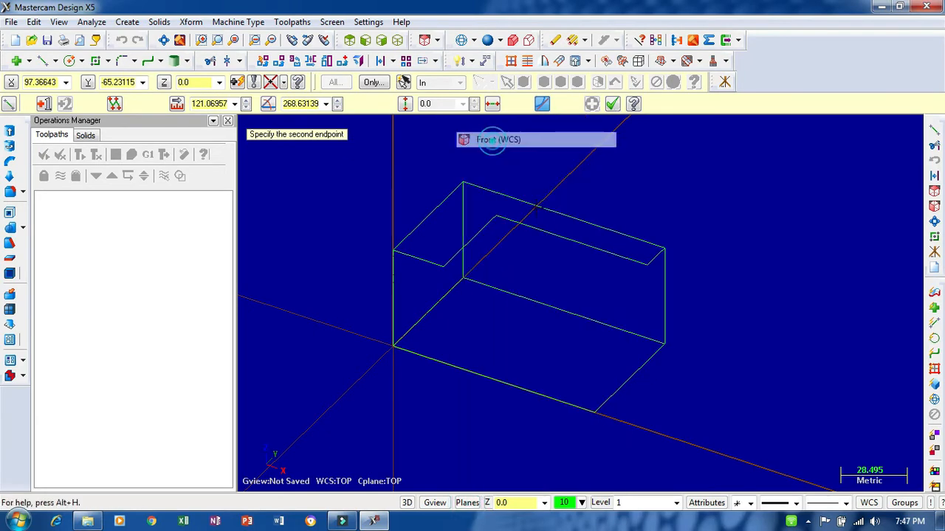
pyautogui.click(648, 377)
pyautogui.moveTo(676, 394); pyautogui.dragTo(677, 356, button='middle')
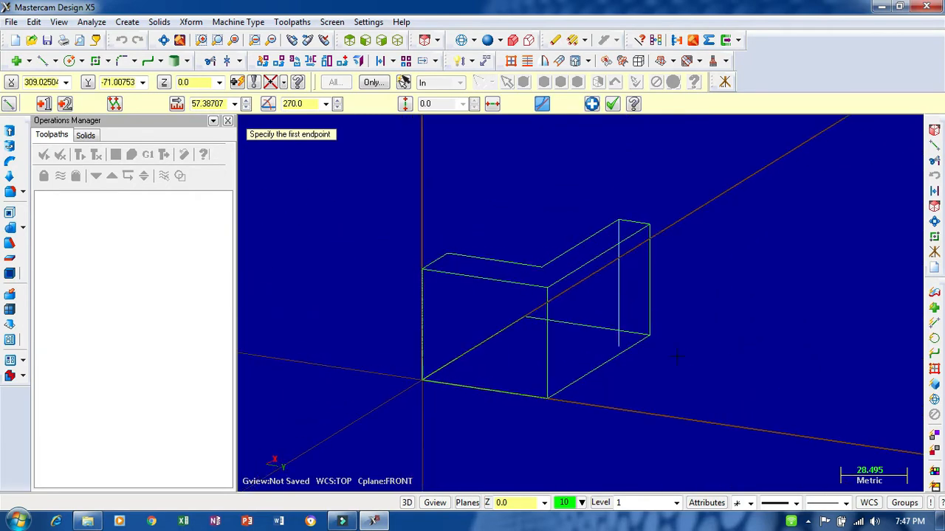
# - Trim the new vertical line with the Divide option, removing the part that overhangs below the 60 mm base edge
pyautogui.click(227, 60)
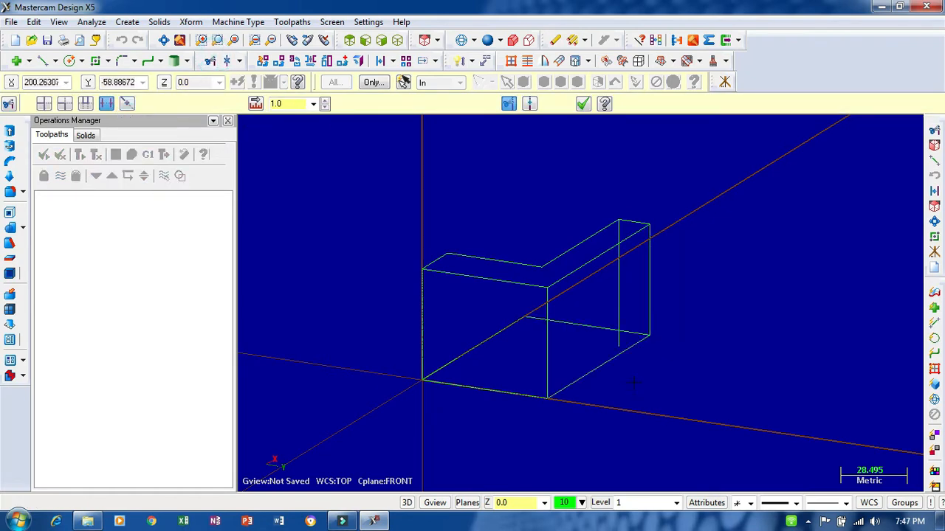
pyautogui.moveTo(633, 382); pyautogui.dragTo(718, 375, button='middle')
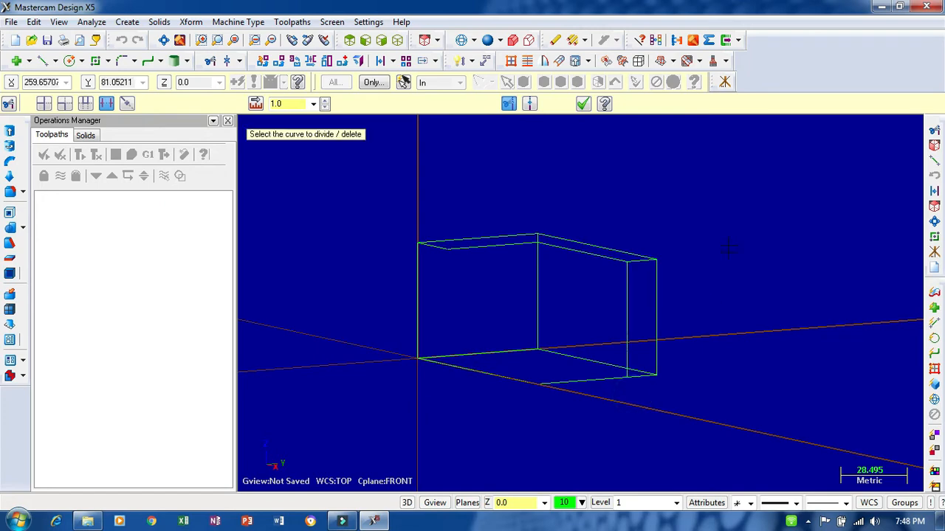
pyautogui.moveTo(628, 393); pyautogui.dragTo(668, 264, button='middle')
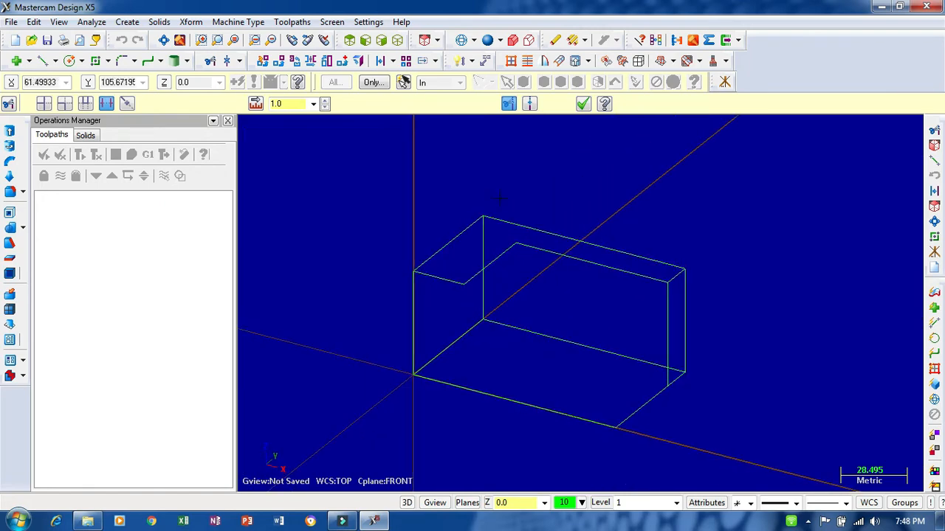
# - Draw two sloping lines, from the trimmed vertical's foot to the inner L corner and from the L's short-arm end to the base front corner
pyautogui.click(42, 60)
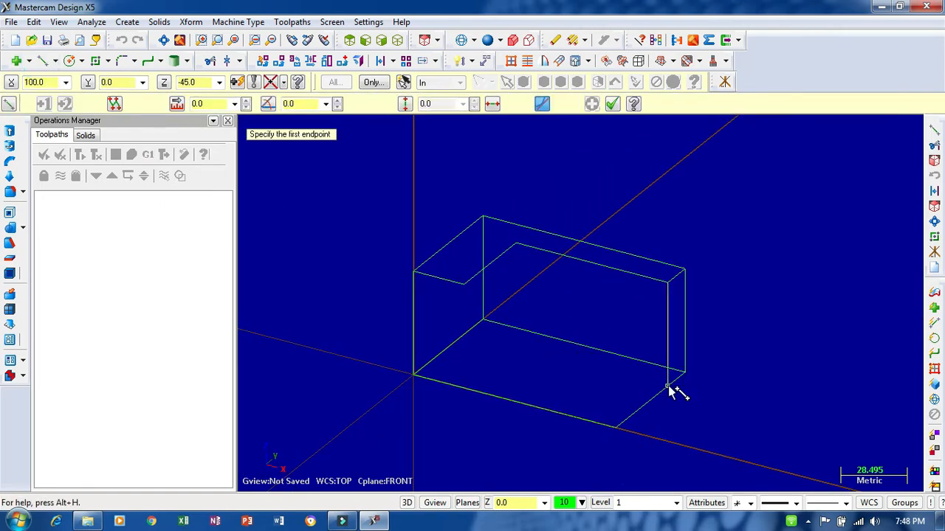
pyautogui.click(668, 385)
pyautogui.click(516, 244)
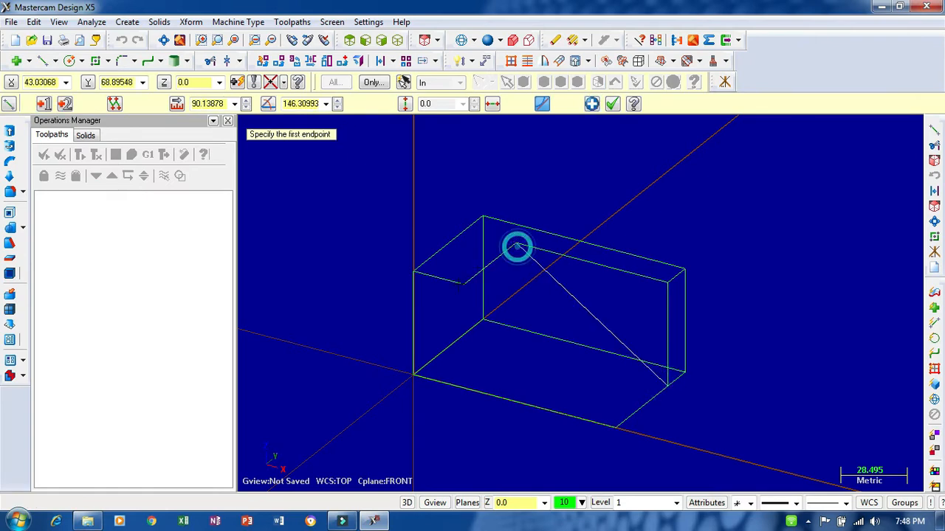
pyautogui.click(465, 288)
pyautogui.click(615, 427)
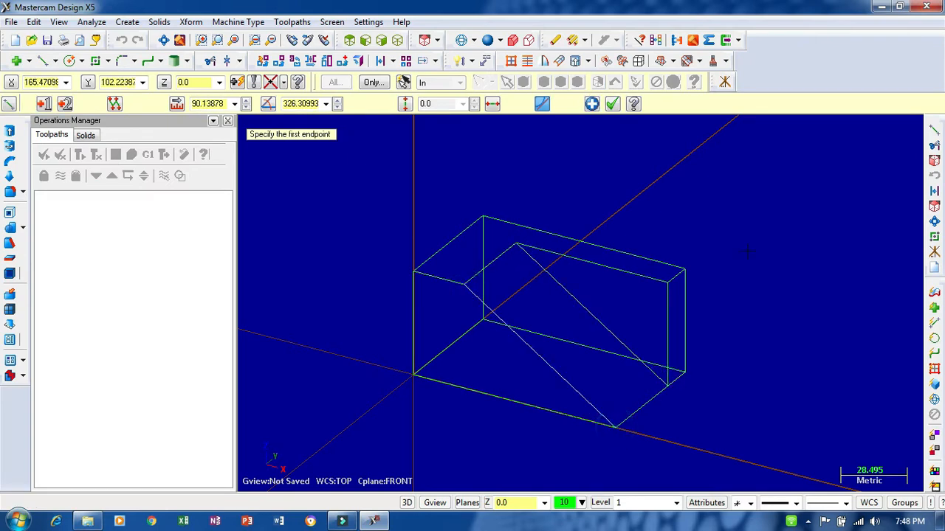
pyautogui.moveTo(726, 245)
pyautogui.mouseDown(button='middle')
pyautogui.moveTo(724, 322)
pyautogui.moveTo(740, 276)
pyautogui.moveTo(727, 241)
pyautogui.moveTo(735, 232)
pyautogui.moveTo(731, 292)
pyautogui.moveTo(732, 230)
pyautogui.mouseUp(button='middle')
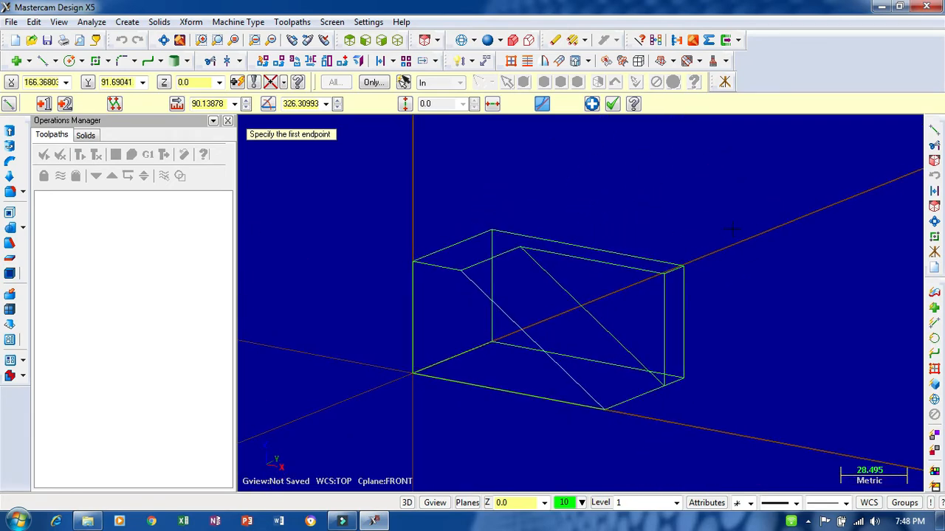
# - Extrude the rectangular base chain as a new solid body with Extend to point, up to the top of the vertical edge at the origin
pyautogui.click(10, 130)
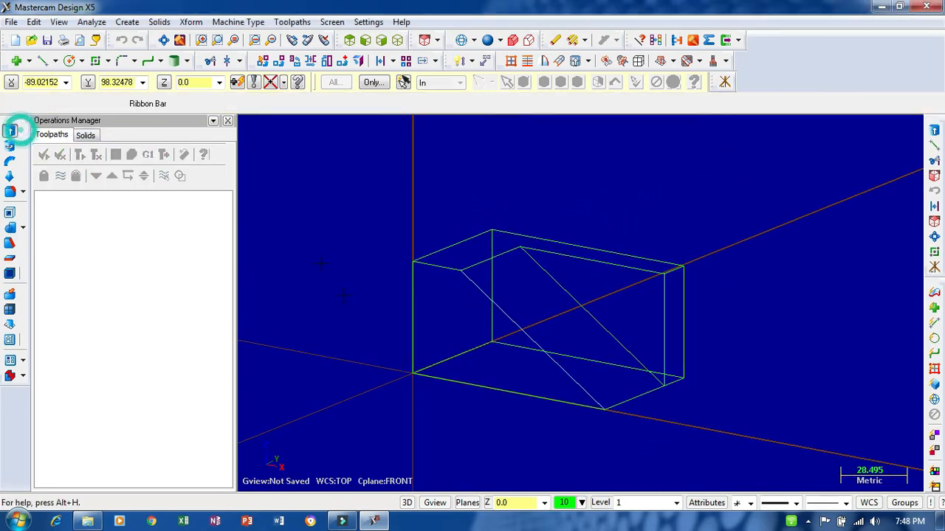
pyautogui.click(422, 375)
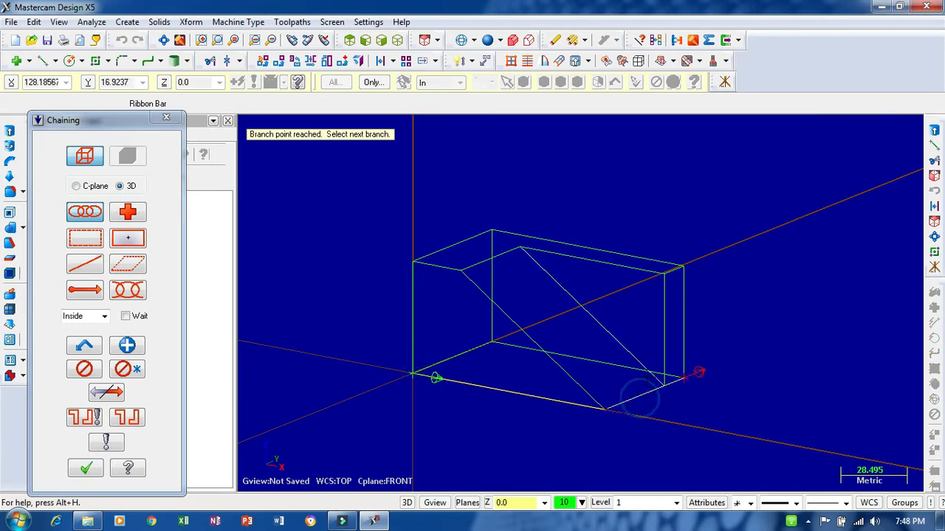
pyautogui.click(463, 355)
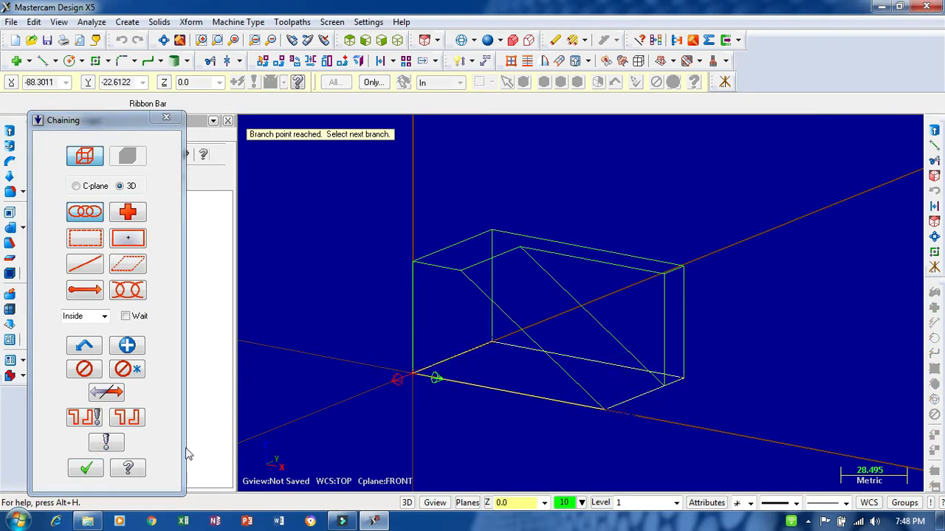
pyautogui.click(83, 469)
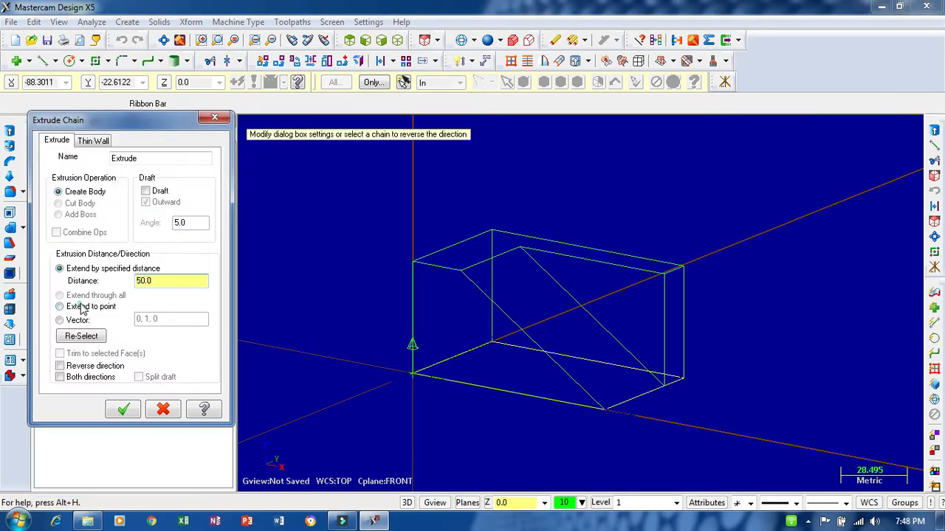
pyautogui.click(60, 306)
pyautogui.click(123, 411)
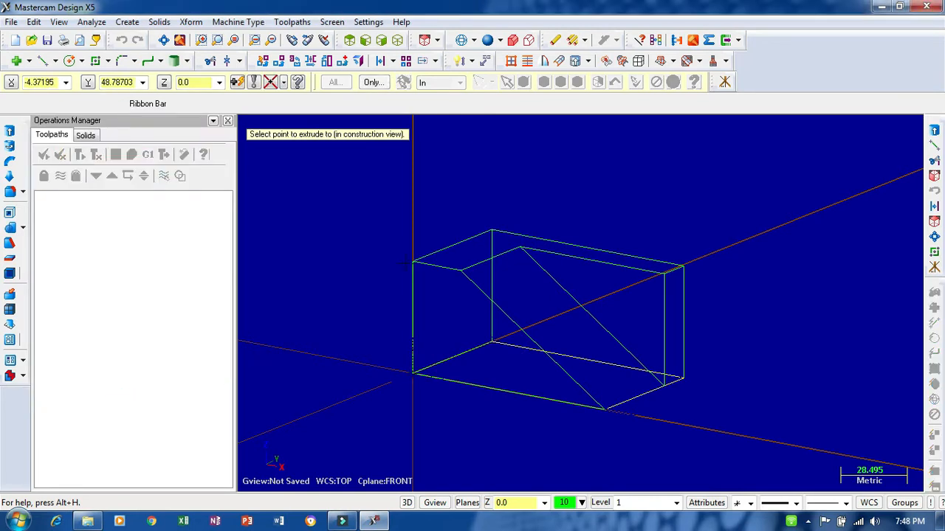
pyautogui.click(412, 263)
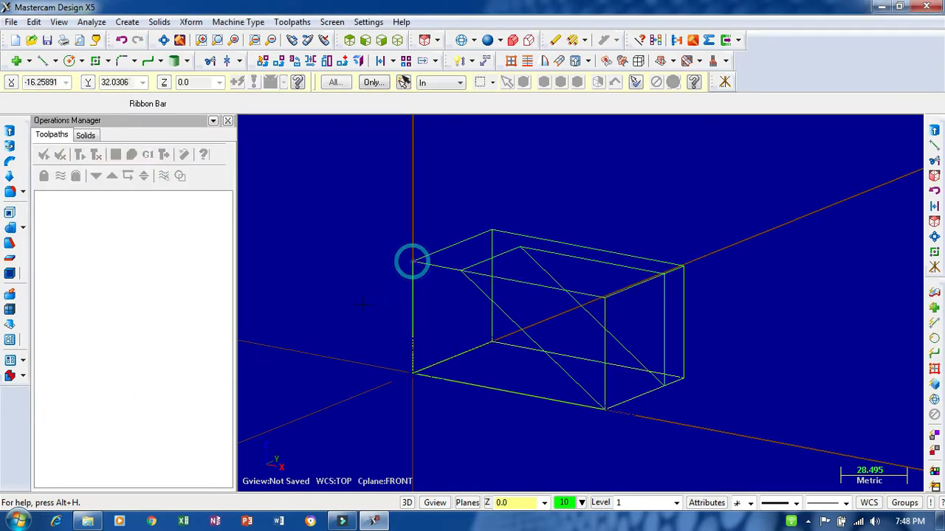
pyautogui.click(487, 40)
pyautogui.click(461, 40)
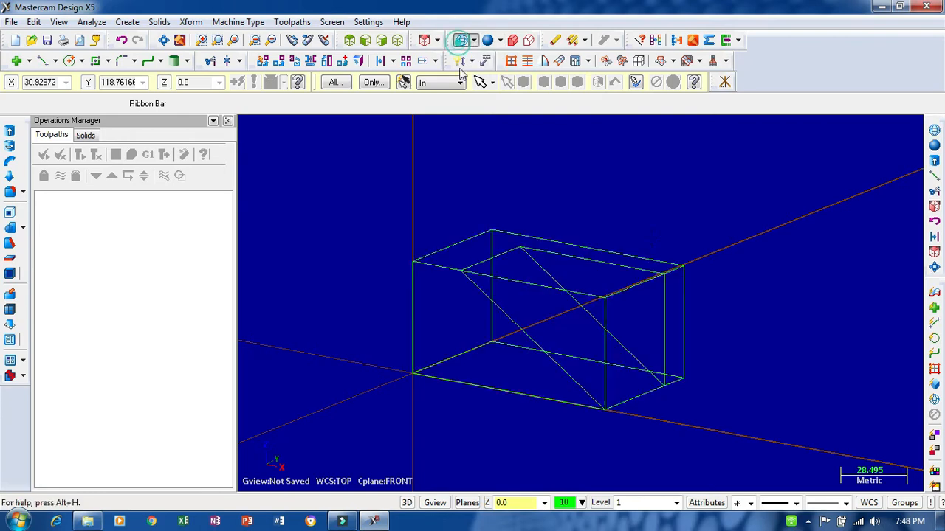
# - Extrude the triangular sloping profile as Cut Body, extended to the short arm's inner end point, and shade the solid
pyautogui.moveTo(653, 233)
pyautogui.mouseDown(button='middle')
pyautogui.moveTo(657, 264)
pyautogui.moveTo(675, 251)
pyautogui.moveTo(662, 240)
pyautogui.mouseUp(button='middle')
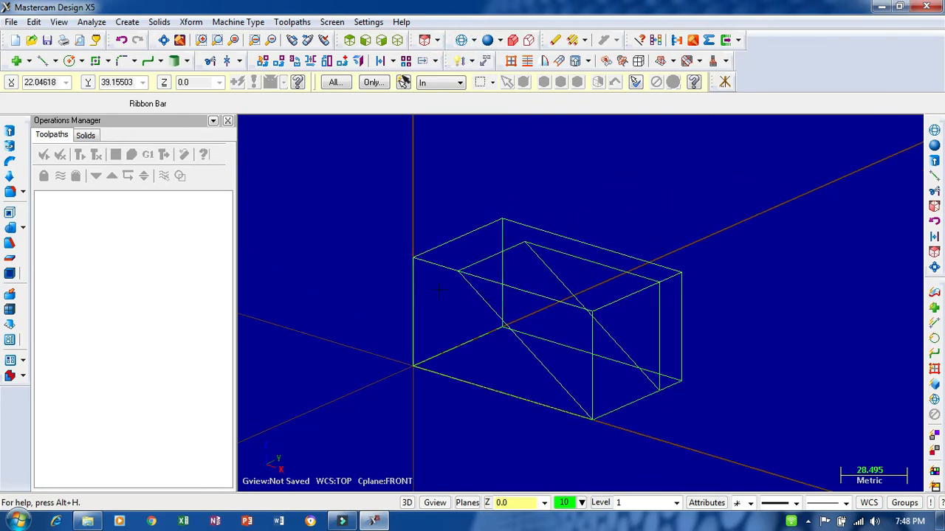
pyautogui.click(9, 130)
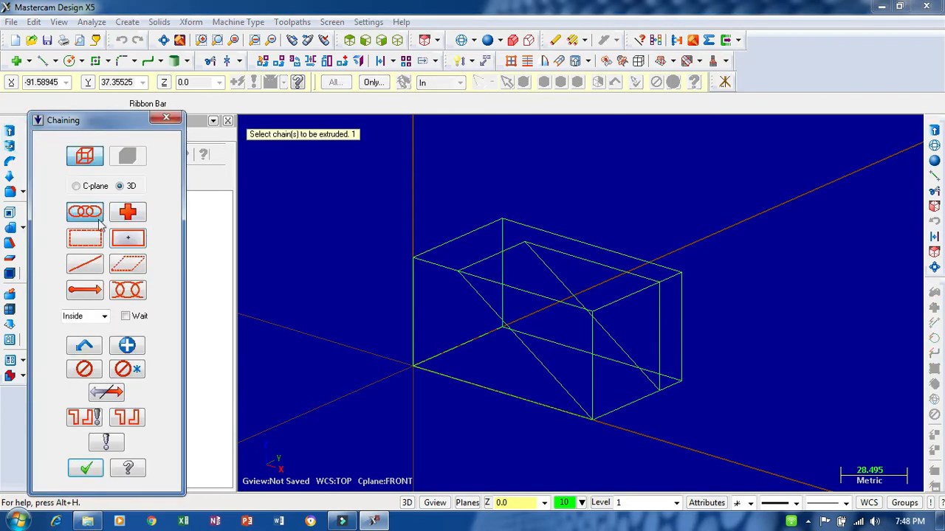
pyautogui.click(567, 284)
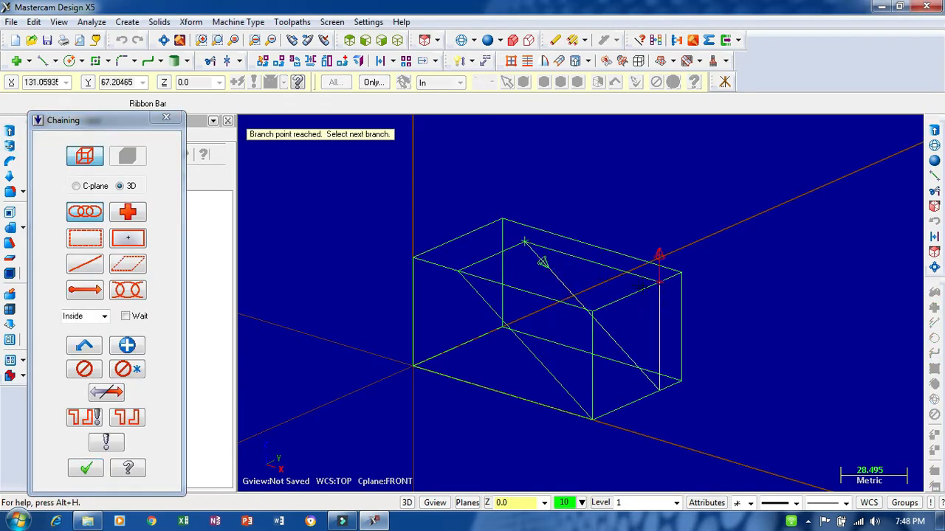
pyautogui.click(87, 469)
pyautogui.click(74, 203)
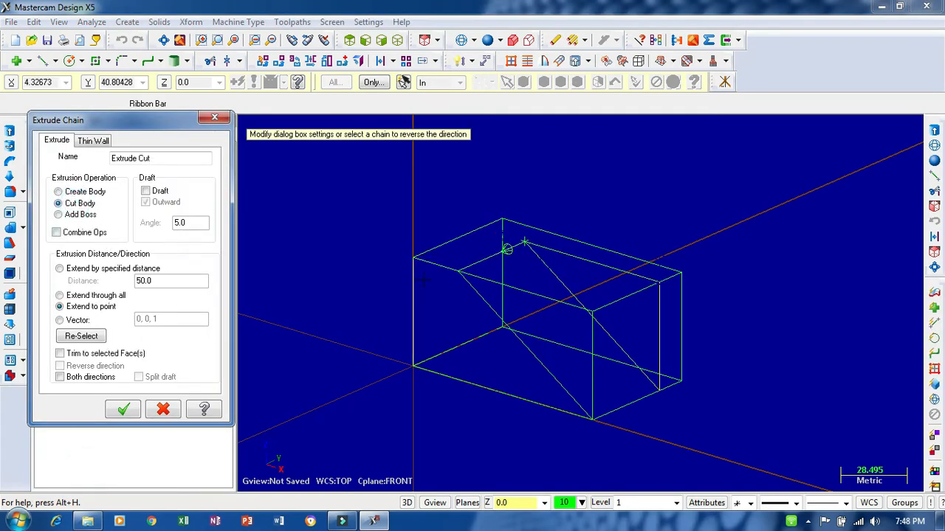
pyautogui.click(123, 411)
pyautogui.click(459, 272)
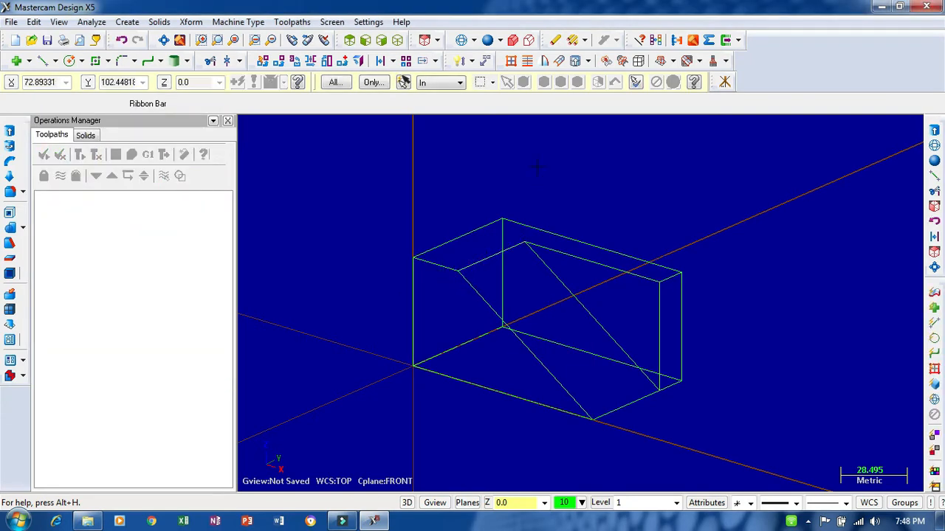
pyautogui.click(484, 41)
pyautogui.moveTo(639, 170)
pyautogui.mouseDown(button='middle')
pyautogui.moveTo(707, 183)
pyautogui.moveTo(676, 181)
pyautogui.moveTo(561, 273)
pyautogui.moveTo(639, 194)
pyautogui.moveTo(570, 237)
pyautogui.moveTo(601, 185)
pyautogui.mouseUp(button='middle')
pyautogui.scroll(8, 637, 234)
pyautogui.scroll(-3, 603, 201)
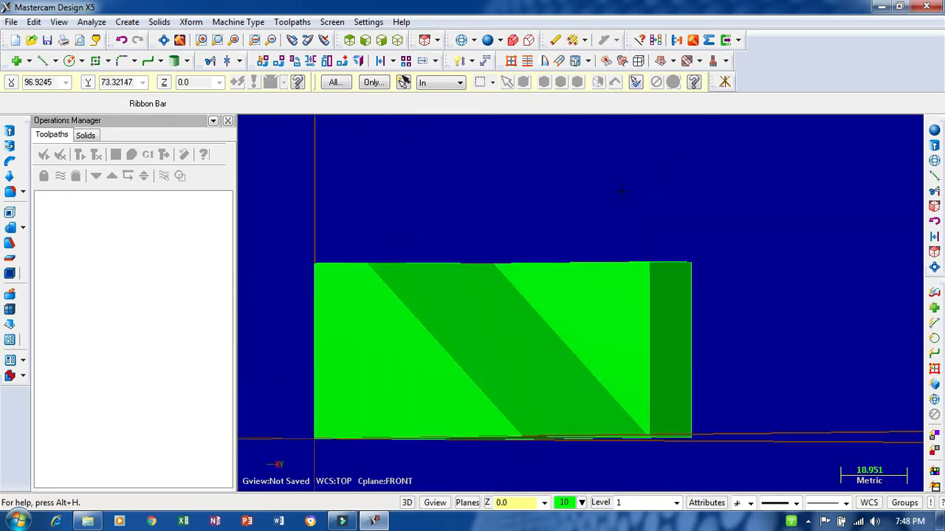
# - Define a construction plane by geometry from the slope's near inclined edge and upper horizontal edge, with the solid in wireframe display
pyautogui.click(470, 505)
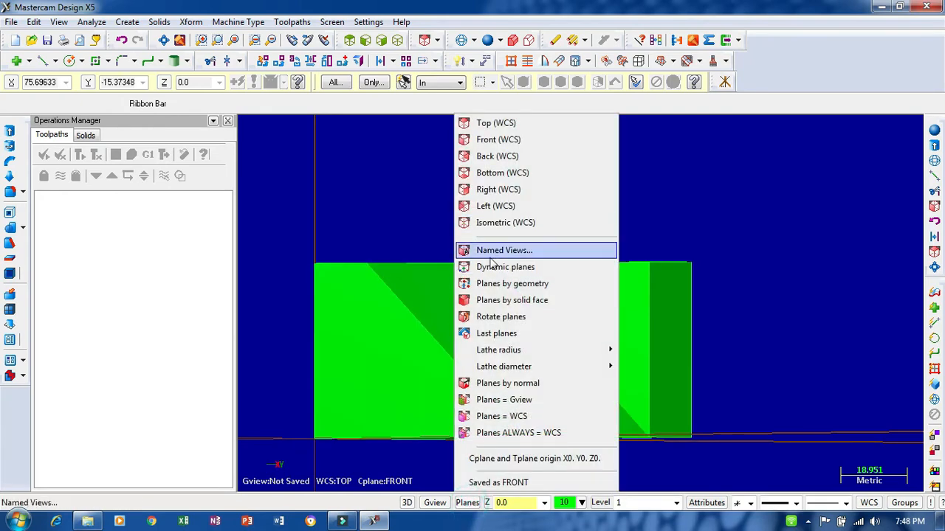
pyautogui.click(516, 284)
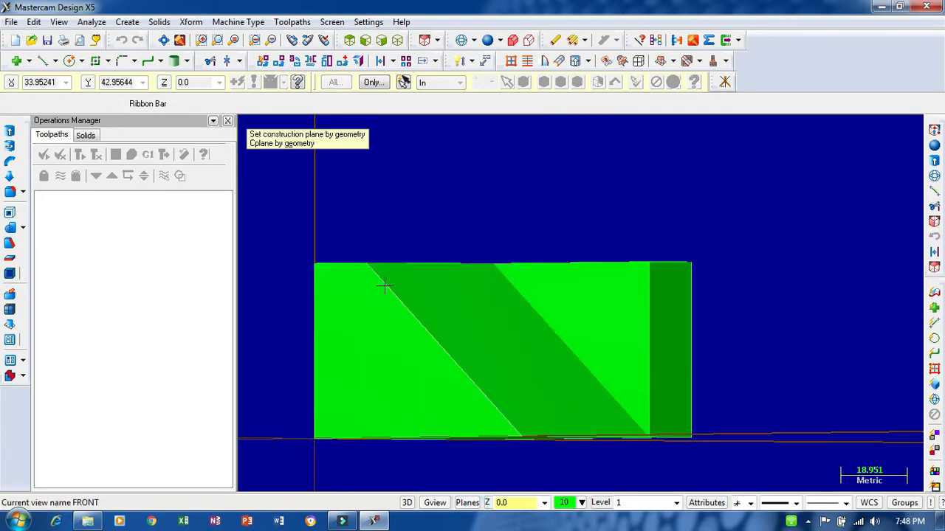
pyautogui.click(460, 40)
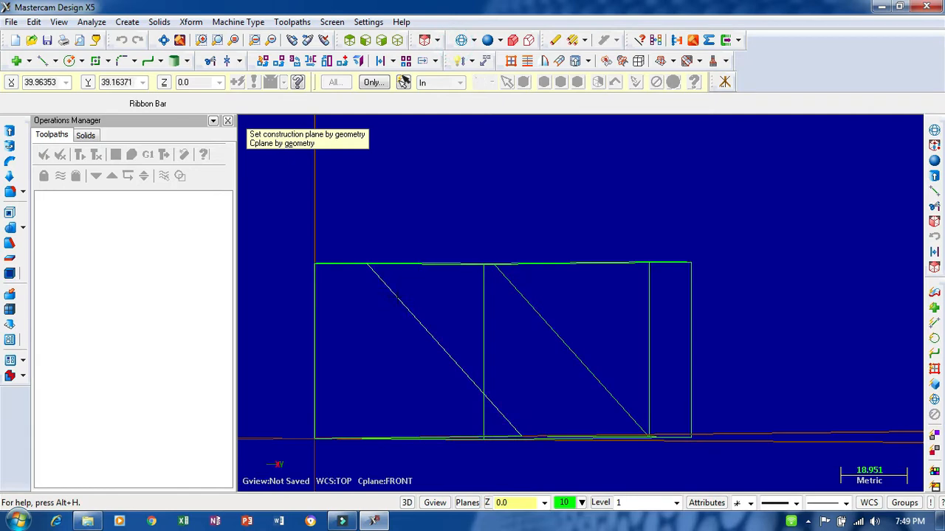
pyautogui.moveTo(479, 184); pyautogui.dragTo(518, 211, button='middle')
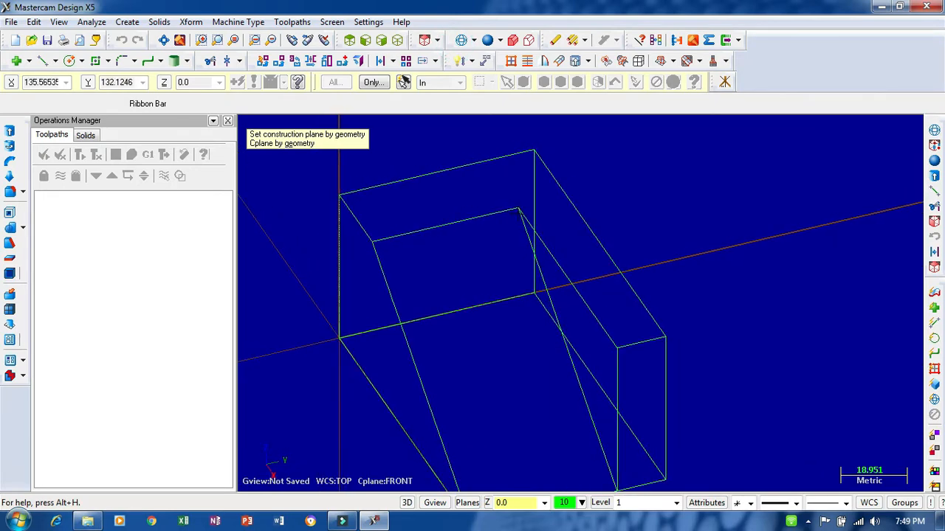
pyautogui.click(380, 266)
pyautogui.click(400, 237)
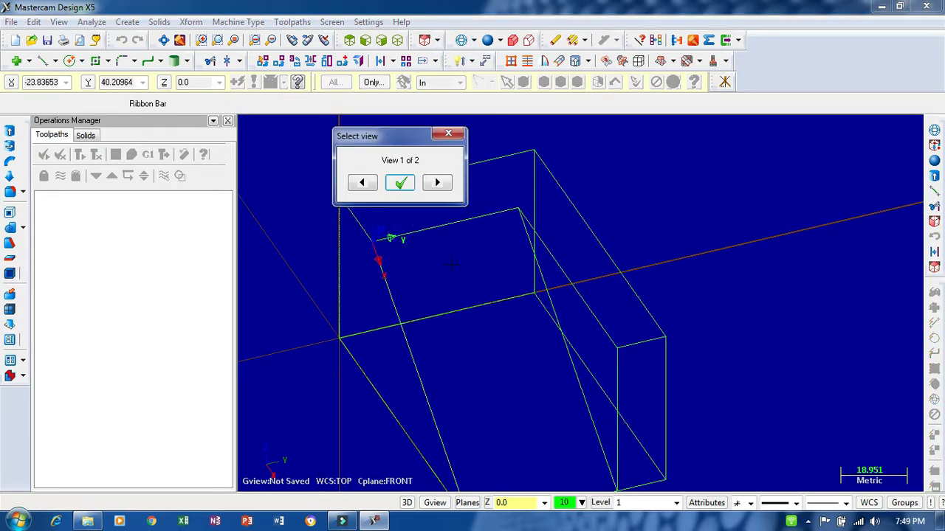
# - Accept the second of the two candidate view orientations and save the new plane as "view bidang miring" with its own origin
pyautogui.moveTo(452, 265); pyautogui.dragTo(414, 215, button='middle')
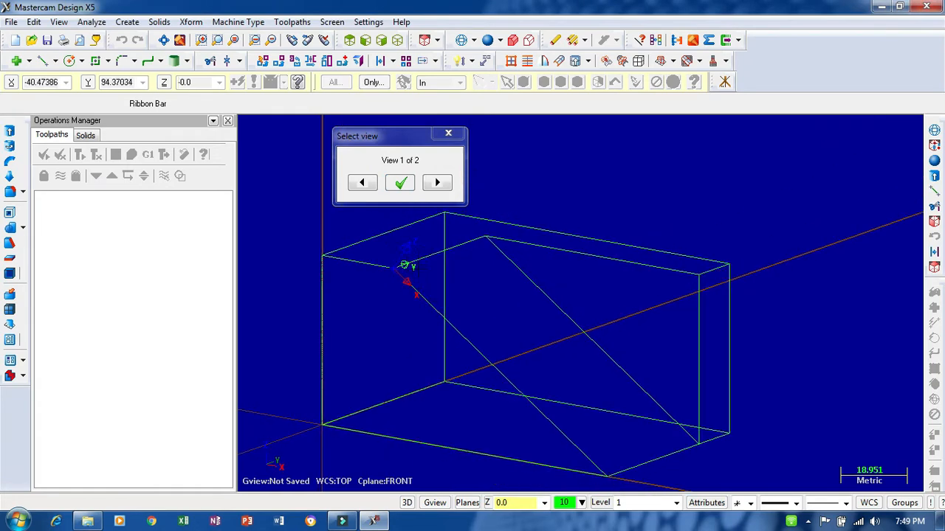
pyautogui.click(437, 183)
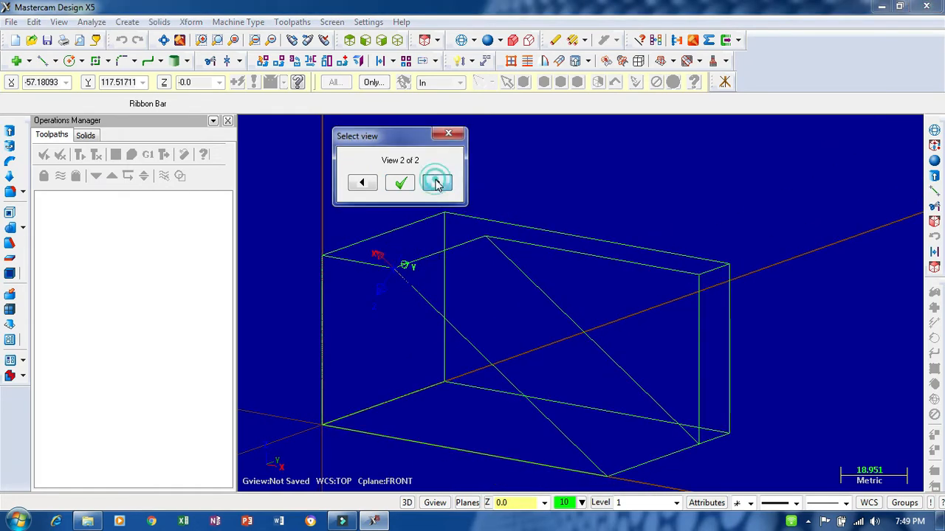
pyautogui.moveTo(521, 222); pyautogui.dragTo(539, 210, button='middle')
pyautogui.click(444, 184)
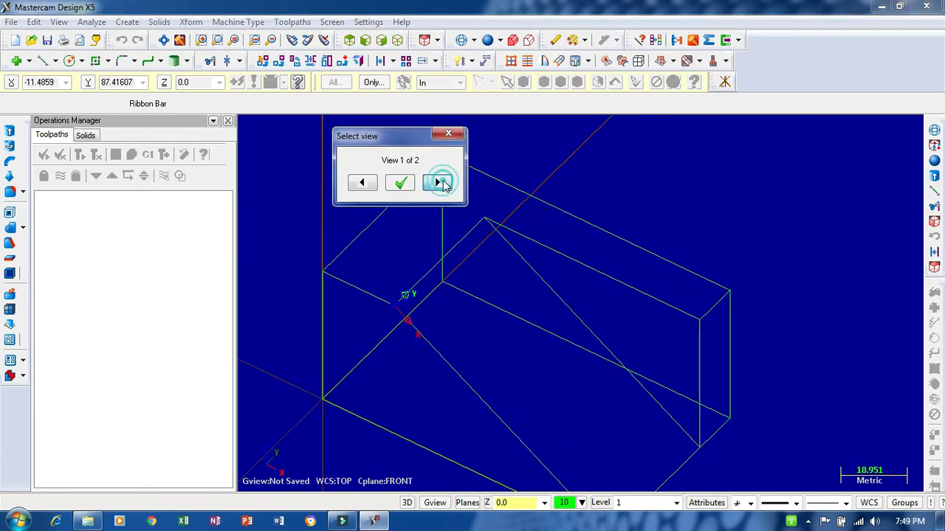
pyautogui.moveTo(486, 316); pyautogui.dragTo(478, 251, button='middle')
pyautogui.click(437, 185)
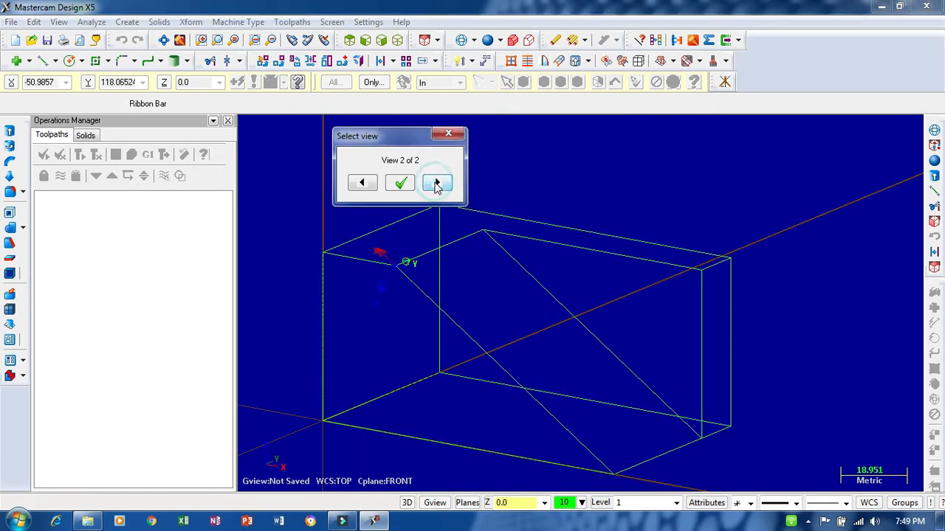
pyautogui.click(437, 184)
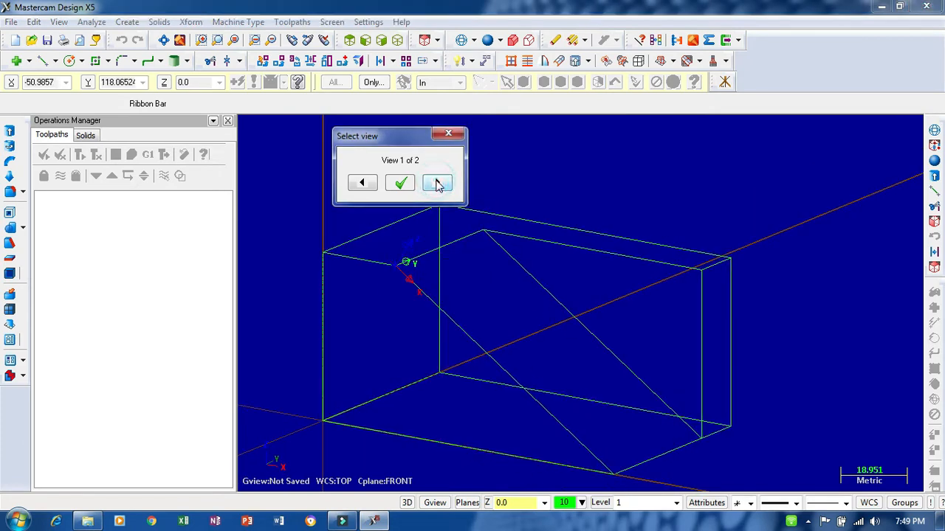
pyautogui.click(437, 185)
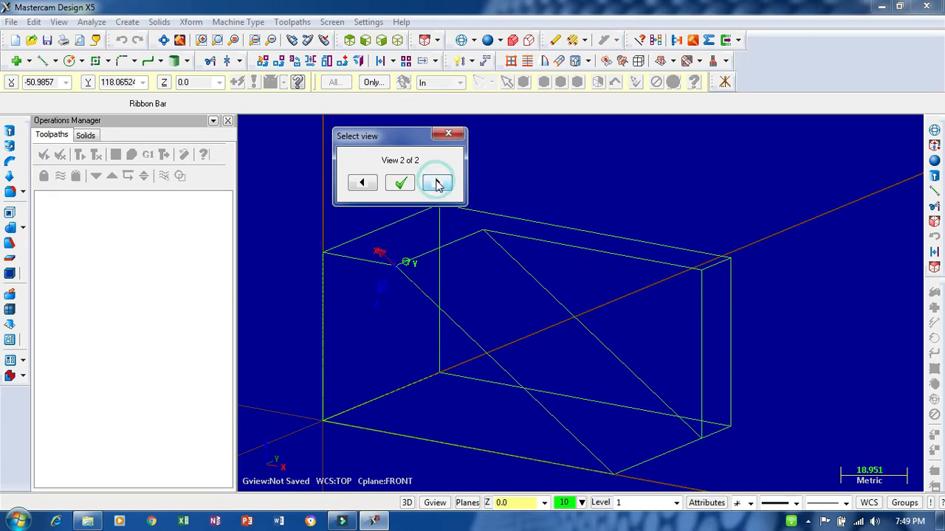
pyautogui.click(399, 185)
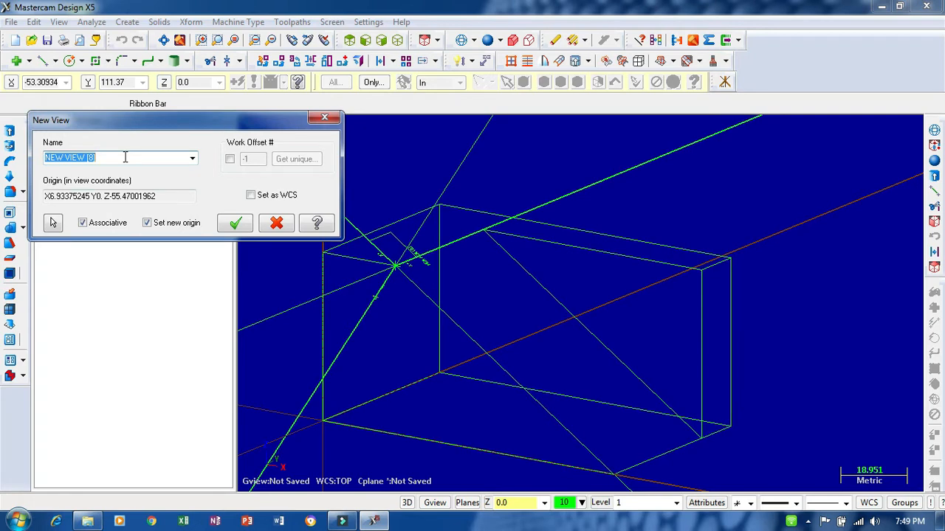
pyautogui.write('view bidang miring')
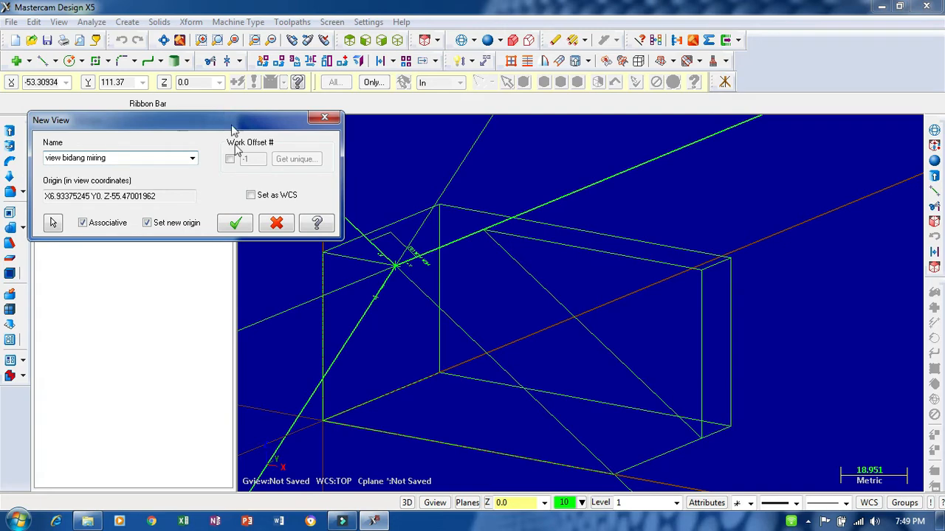
pyautogui.click(234, 224)
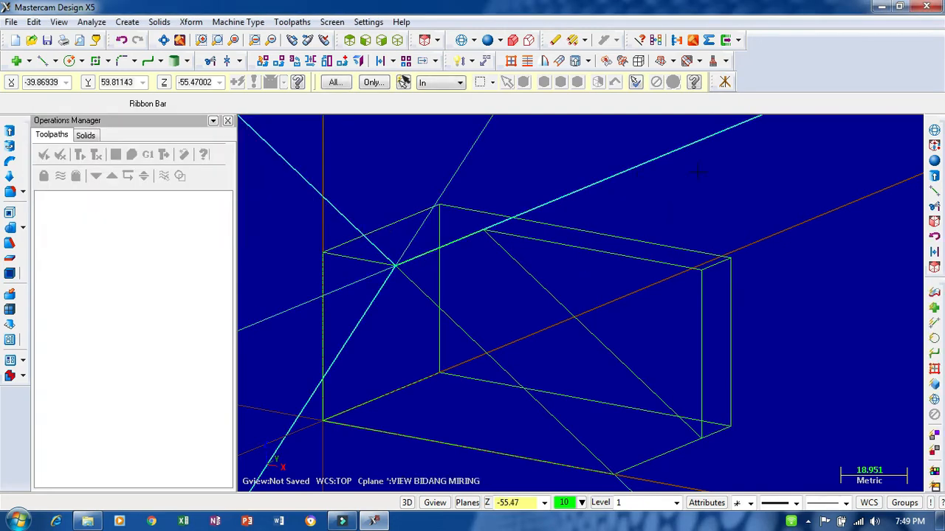
# - Offset a copy of the slope's near inclined edge line by 8 mm toward the inside of the sloped face
pyautogui.moveTo(697, 172); pyautogui.dragTo(741, 166, button='middle')
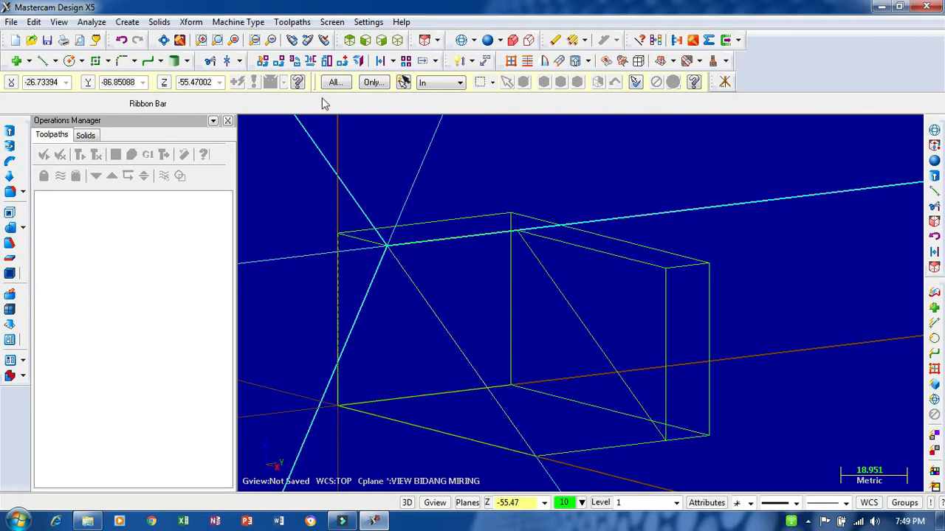
pyautogui.click(379, 61)
pyautogui.click(448, 337)
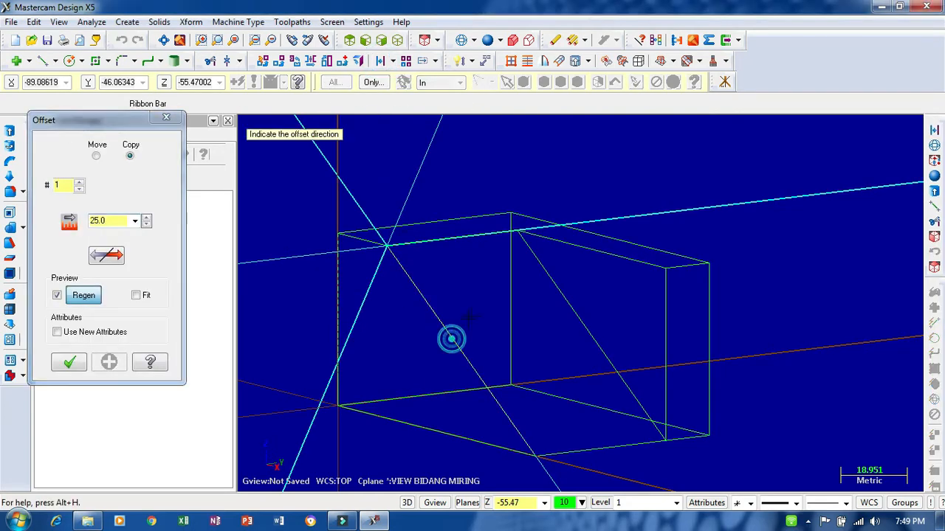
pyautogui.click(468, 312)
pyautogui.click(109, 257)
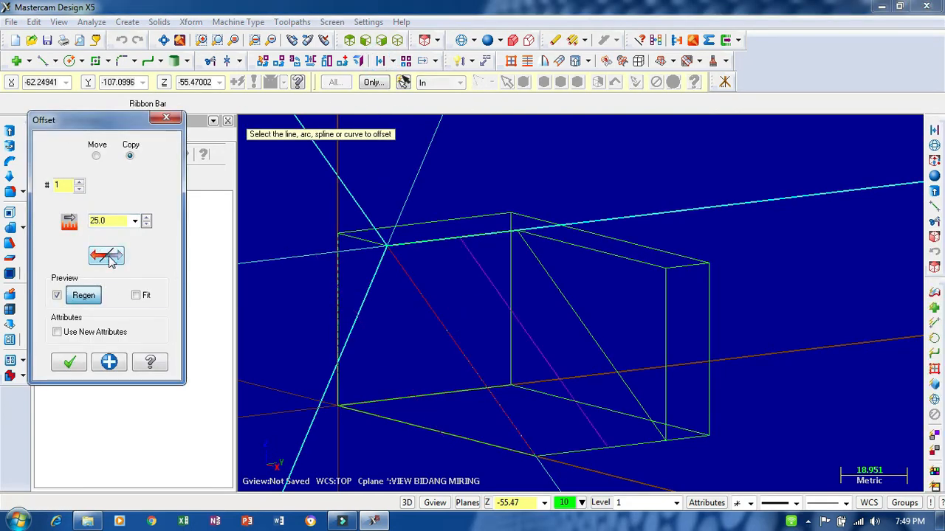
pyautogui.click(118, 221)
pyautogui.write('8.0')
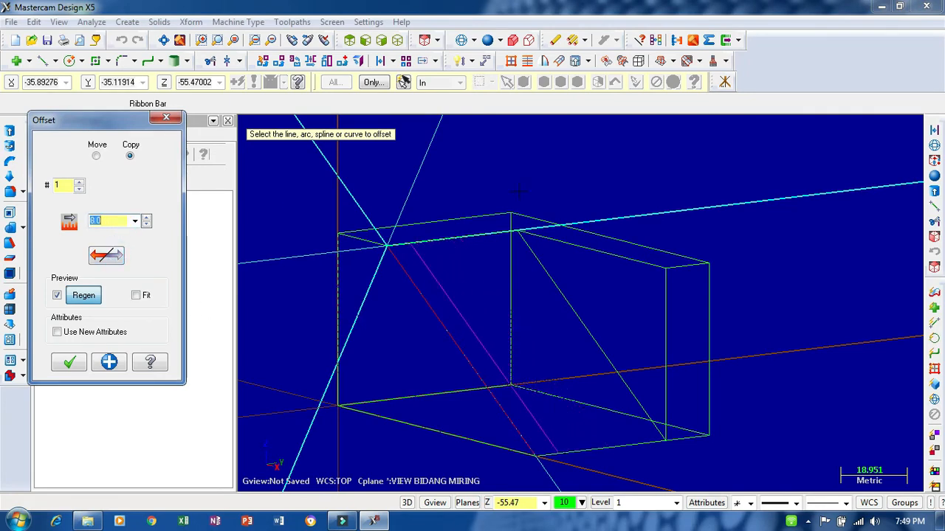
pyautogui.moveTo(701, 159); pyautogui.dragTo(655, 181, button='middle')
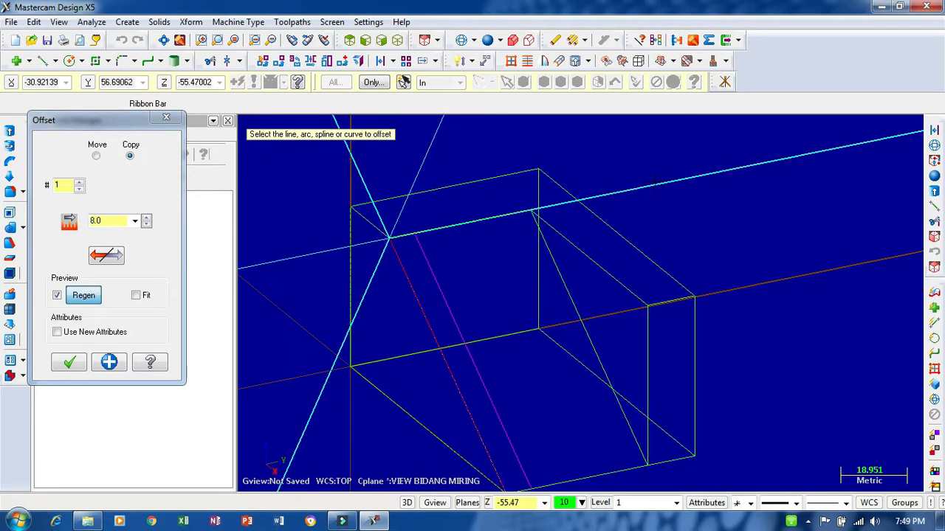
# - Check the LATIHAN 7 thumbnail in Windows Explorer, and offset the slope's upper and far inclined edges 8 mm inward in Mastercam
pyautogui.moveTo(87, 521)
pyautogui.click(152, 468)
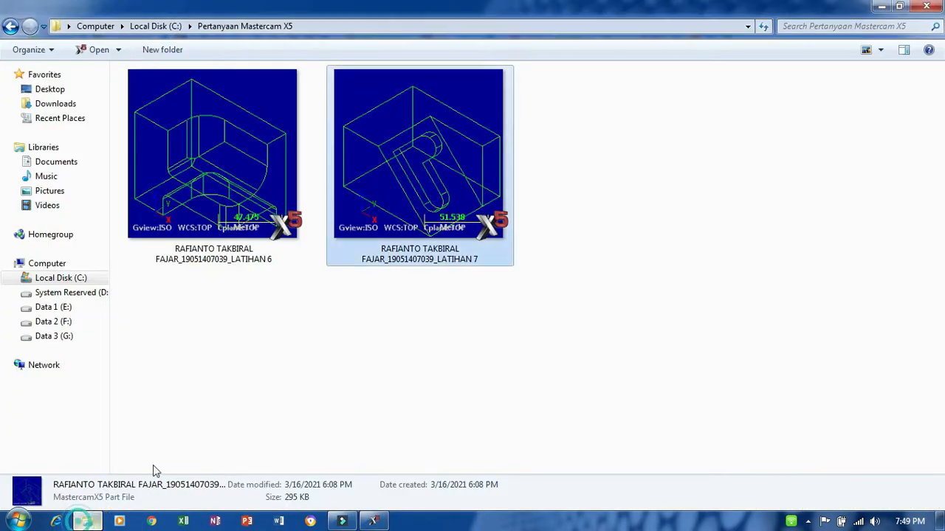
pyautogui.click(374, 520)
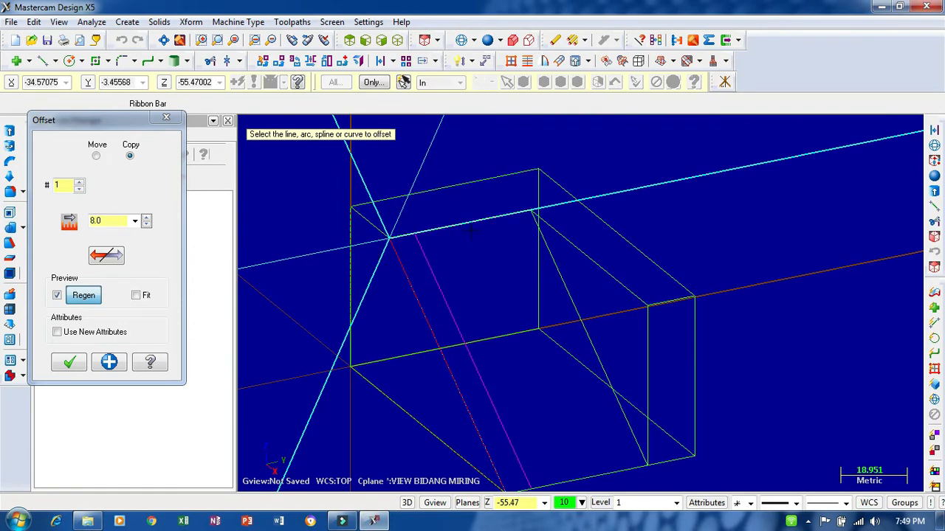
pyautogui.click(87, 521)
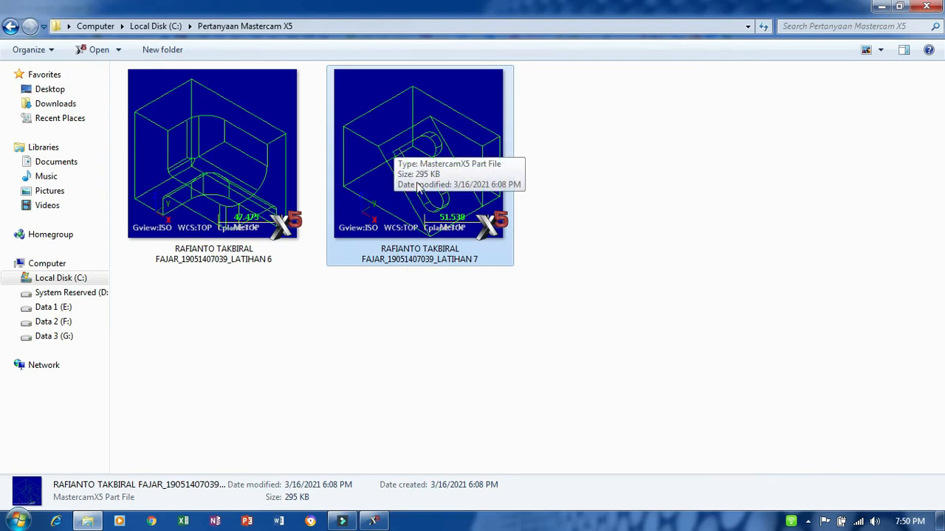
pyautogui.click(373, 521)
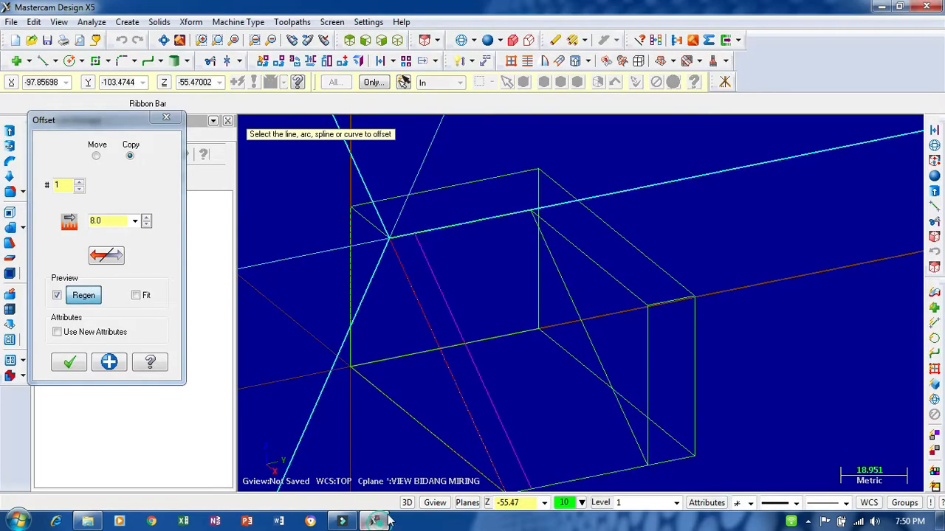
pyautogui.click(461, 225)
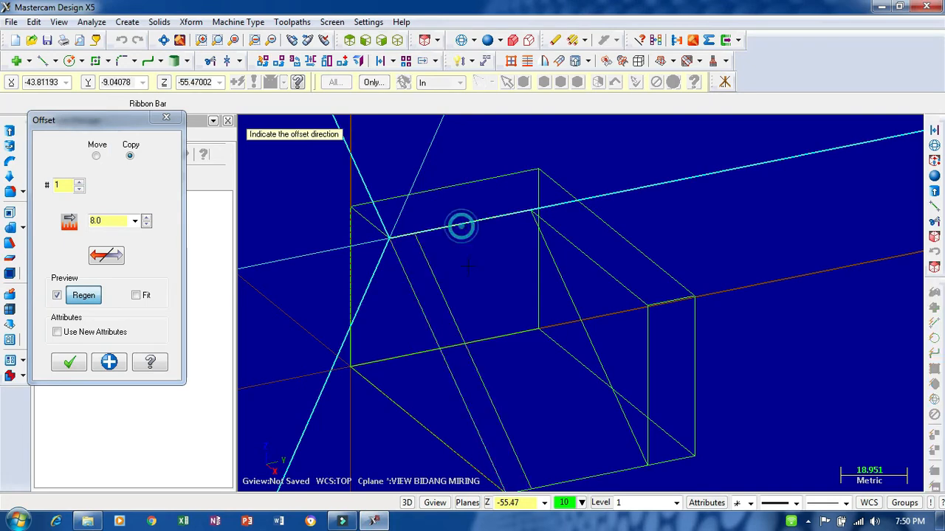
pyautogui.click(469, 270)
pyautogui.click(557, 269)
pyautogui.click(513, 288)
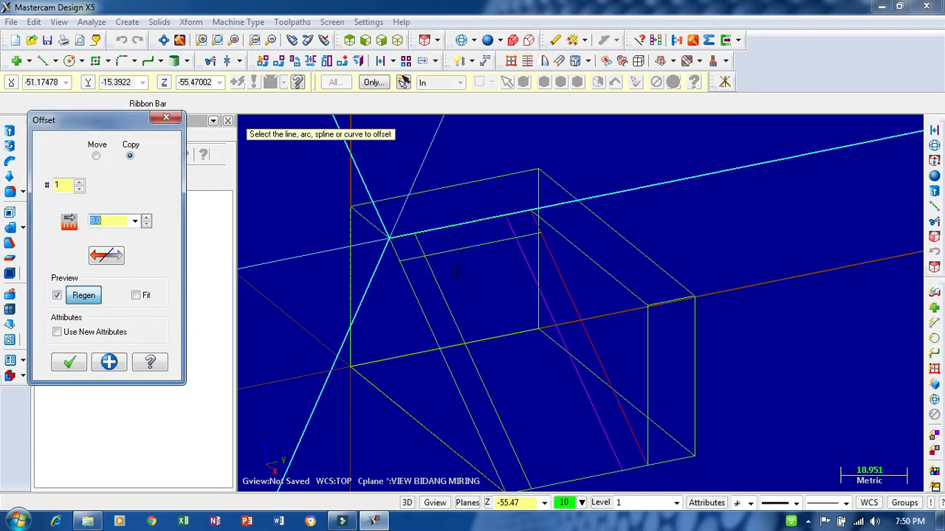
# - Offset a copy of the upper horizontal offset line by 15 mm down the sloped face
pyautogui.click(460, 253)
pyautogui.click(474, 299)
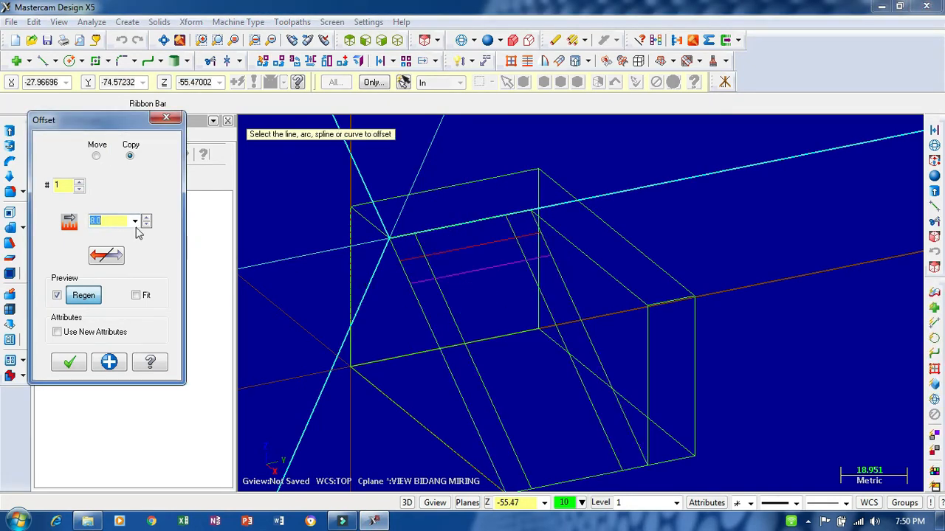
pyautogui.click(115, 220)
pyautogui.scroll(-3, 117, 221)
pyautogui.scroll(-2, 123, 224)
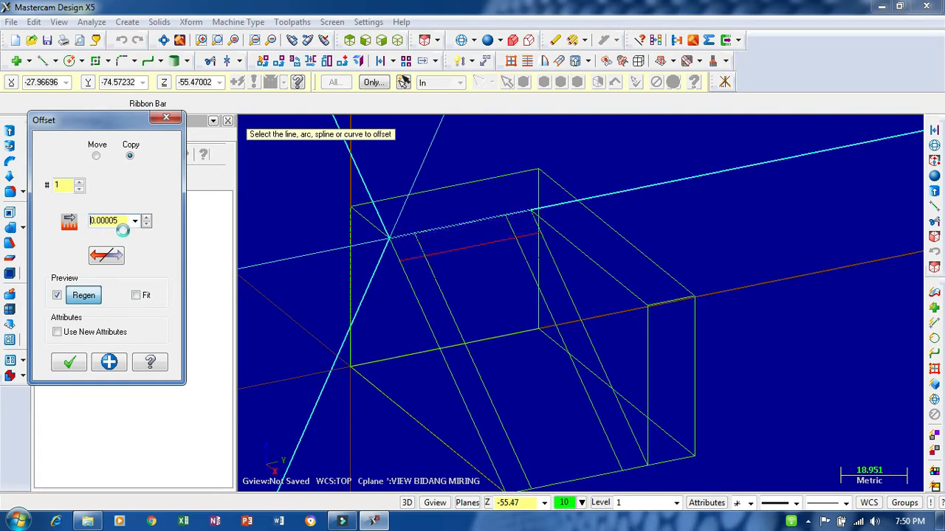
pyautogui.scroll(3, 122, 229)
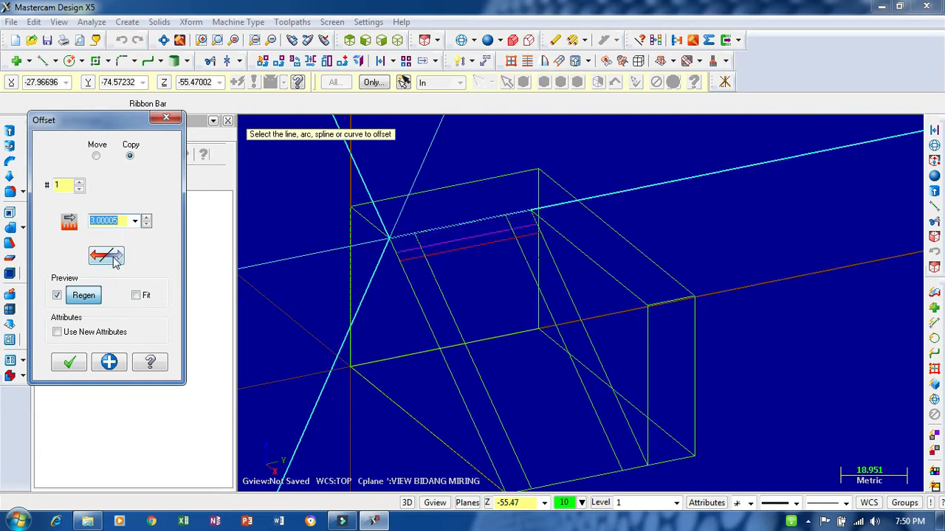
pyautogui.click(114, 260)
pyautogui.click(111, 257)
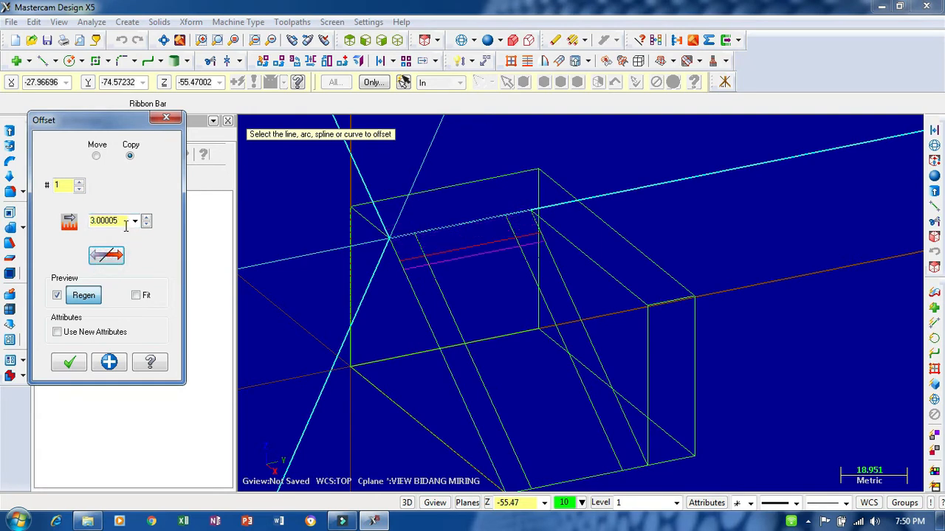
pyautogui.scroll(10, 120, 222)
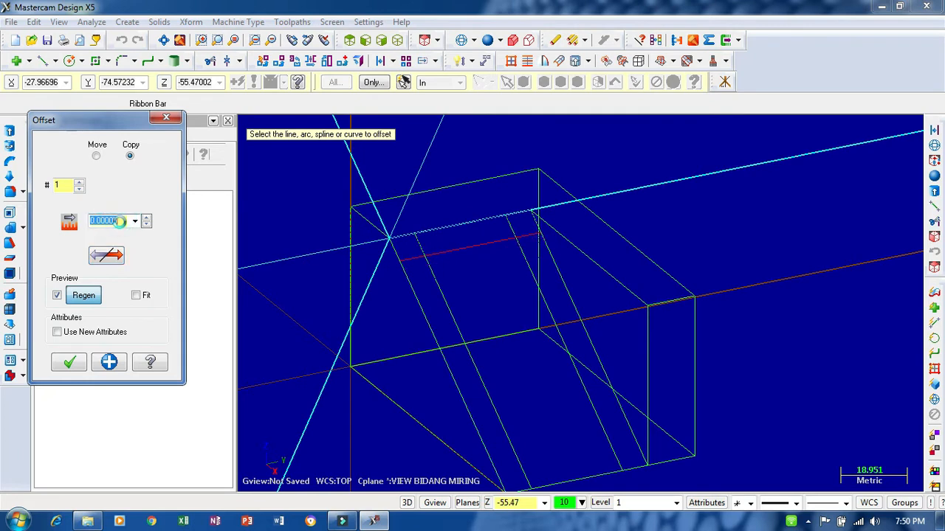
pyautogui.scroll(2, 120, 222)
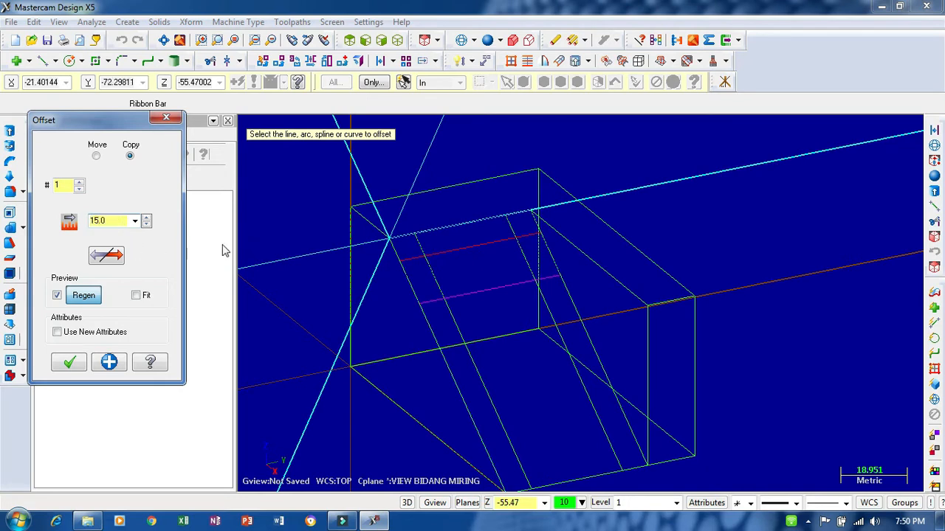
# - Offset a copy of the near inclined offset line by 15 mm toward the middle of the sloped face
pyautogui.click(454, 319)
pyautogui.click(490, 305)
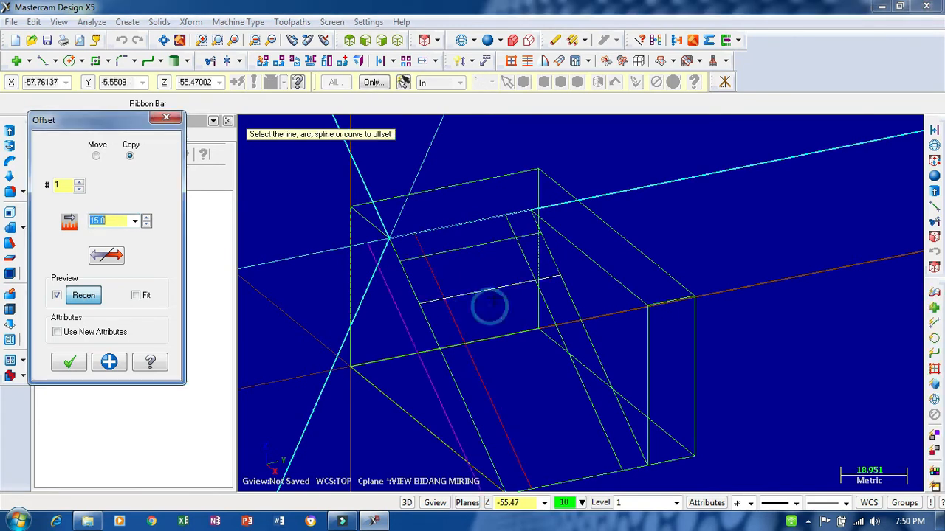
pyautogui.click(120, 259)
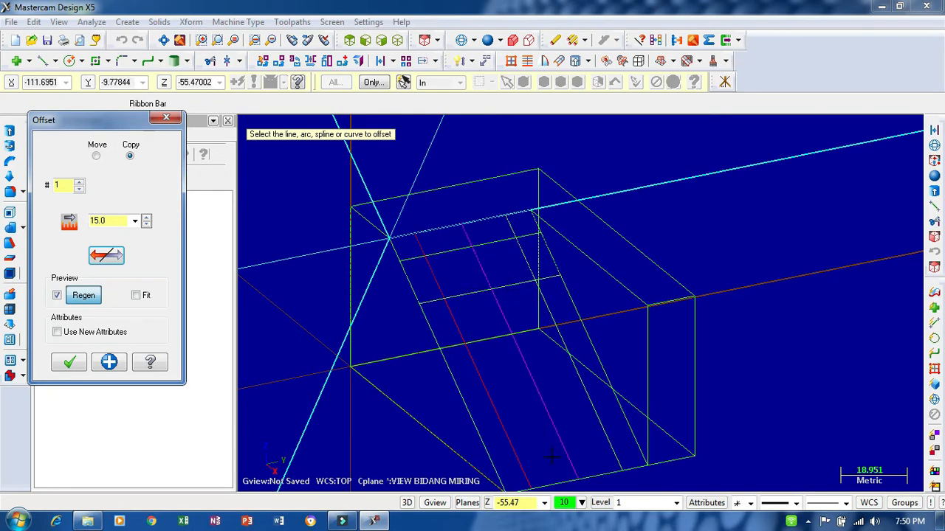
# - Offset a copy of the lower horizontal offset line by 50 mm down the sloped face
pyautogui.click(474, 274)
pyautogui.click(502, 381)
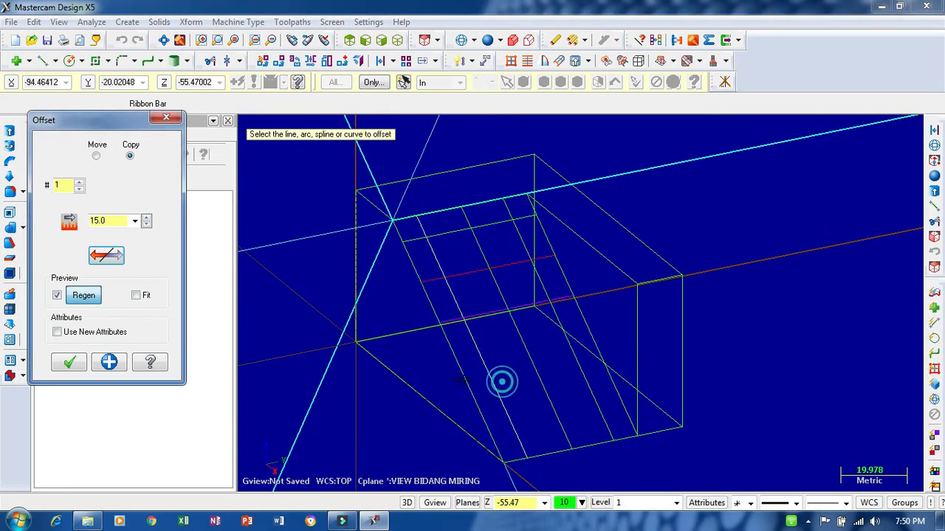
pyautogui.click(121, 223)
pyautogui.scroll(-2, 120, 222)
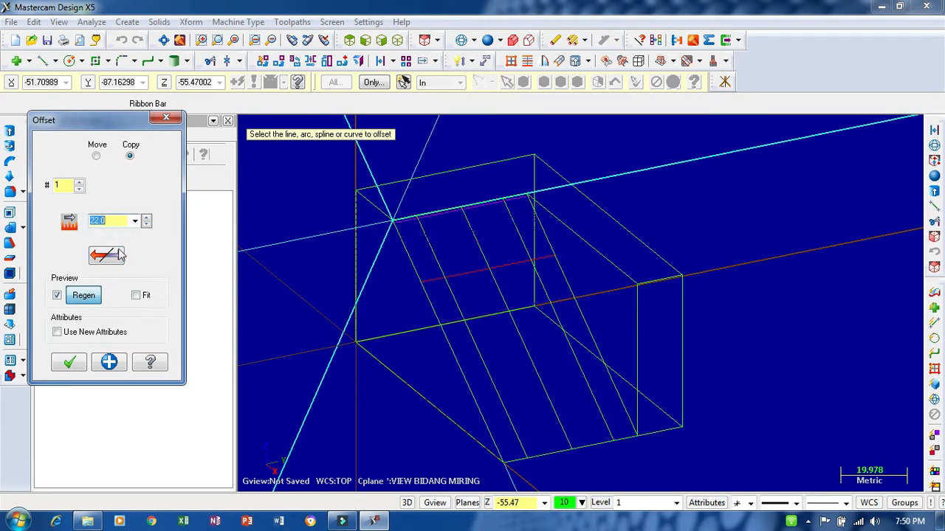
pyautogui.click(118, 254)
pyautogui.click(114, 221)
pyautogui.scroll(-2, 114, 221)
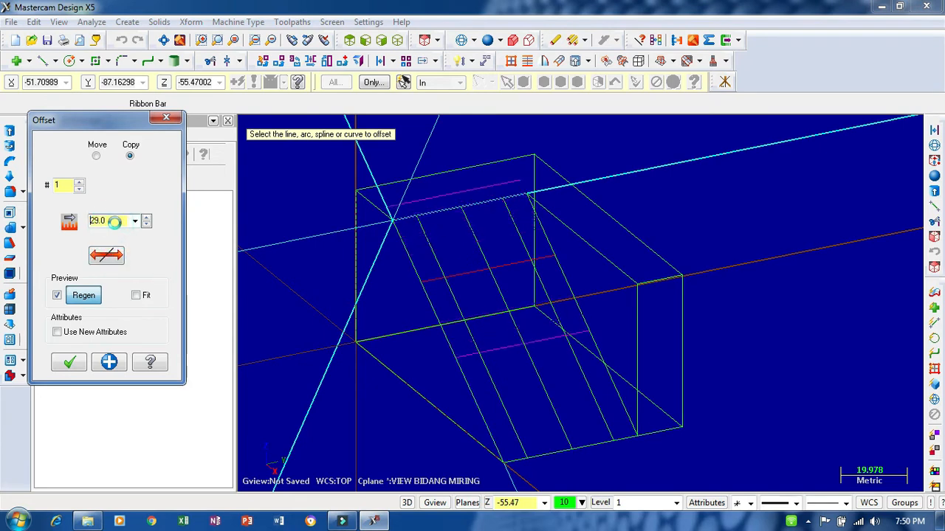
pyautogui.click(106, 255)
pyautogui.click(116, 221)
pyautogui.scroll(-1, 117, 221)
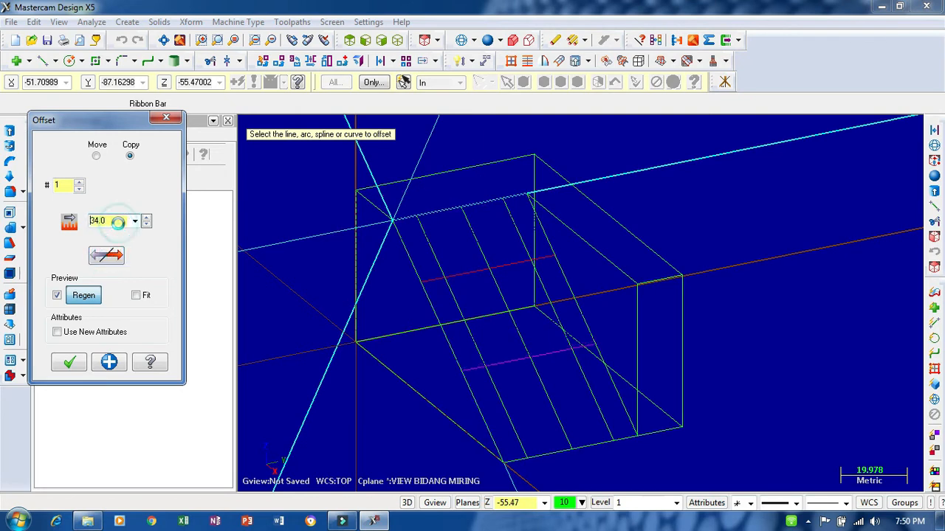
pyautogui.scroll(-4, 118, 222)
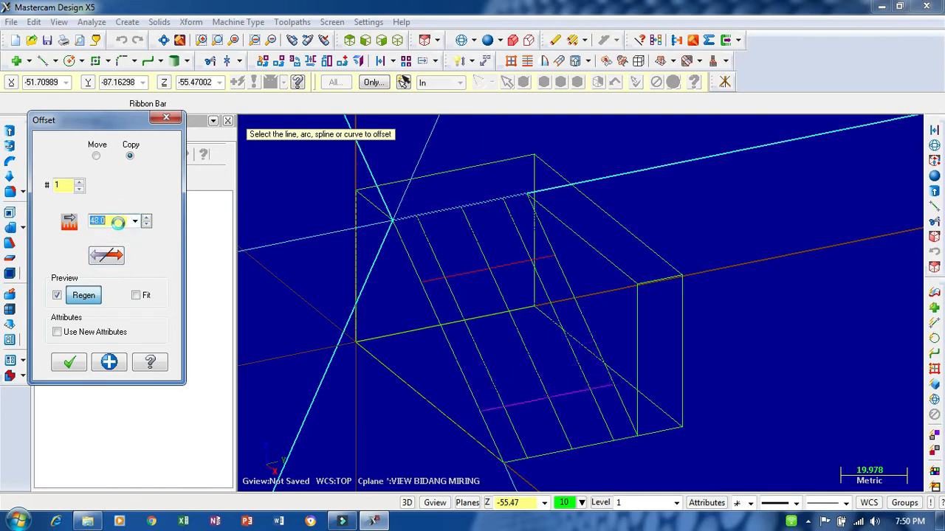
pyautogui.scroll(-2, 118, 222)
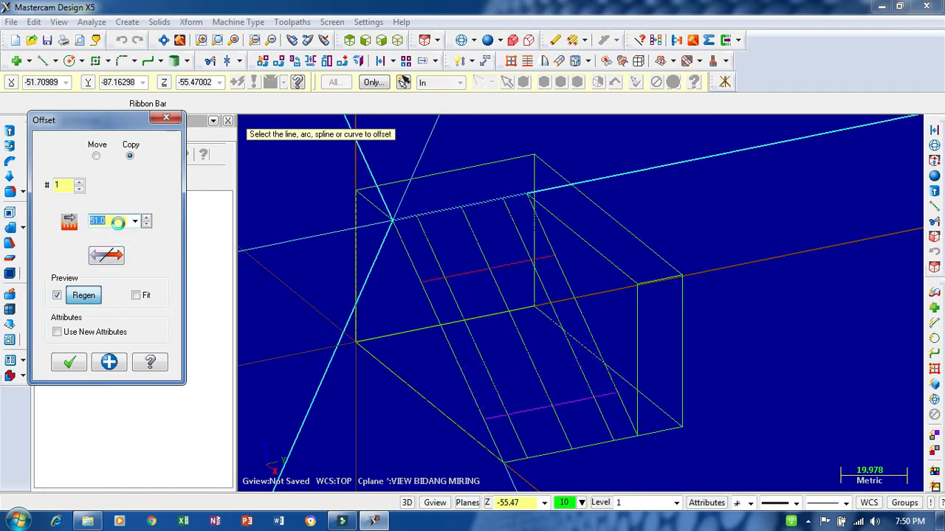
pyautogui.scroll(1, 118, 222)
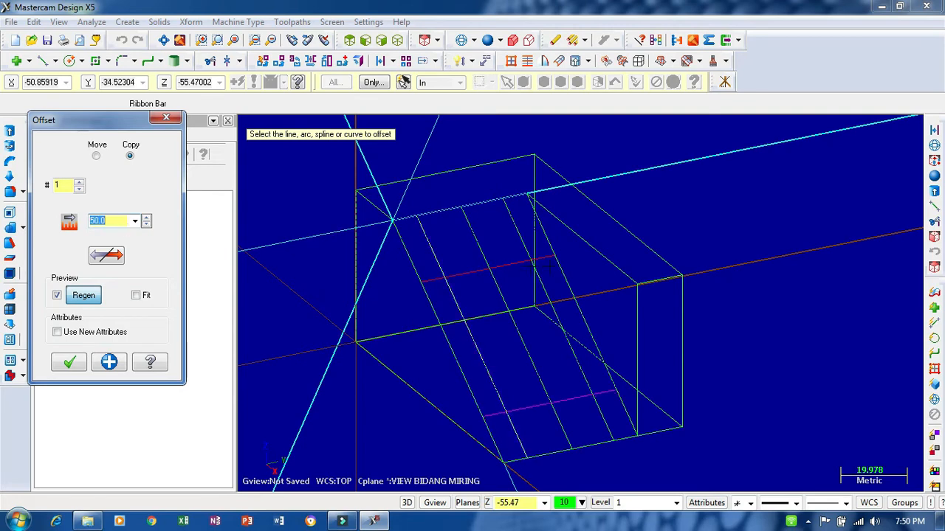
pyautogui.moveTo(670, 166)
pyautogui.mouseDown(button='middle')
pyautogui.moveTo(674, 186)
pyautogui.moveTo(671, 153)
pyautogui.mouseUp(button='middle')
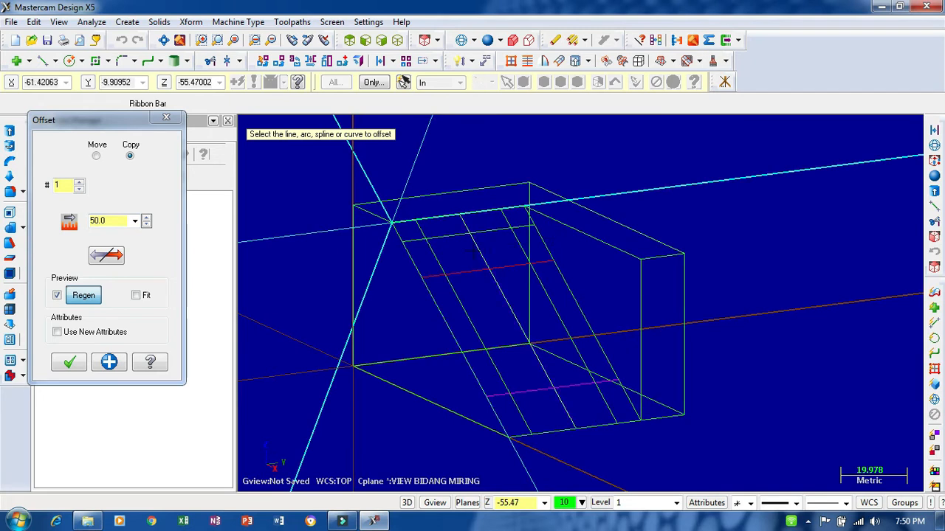
pyautogui.click(70, 362)
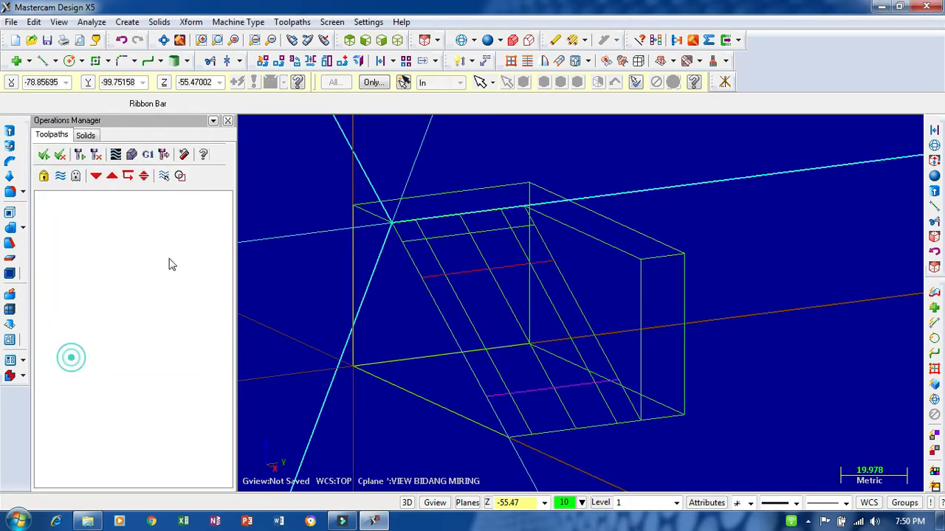
# - Fillet the two far corners of the slot's upper end with a 6 mm radius
pyautogui.click(122, 61)
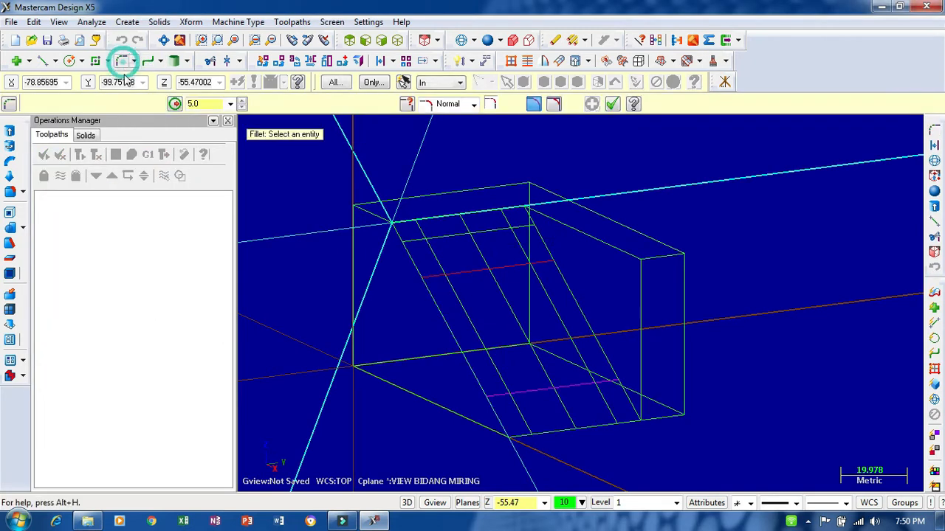
pyautogui.click(212, 103)
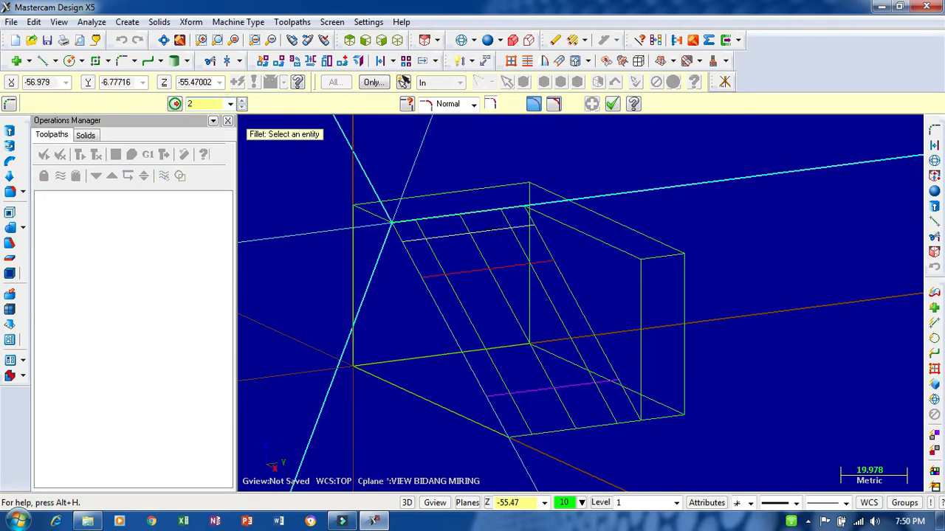
pyautogui.click(497, 231)
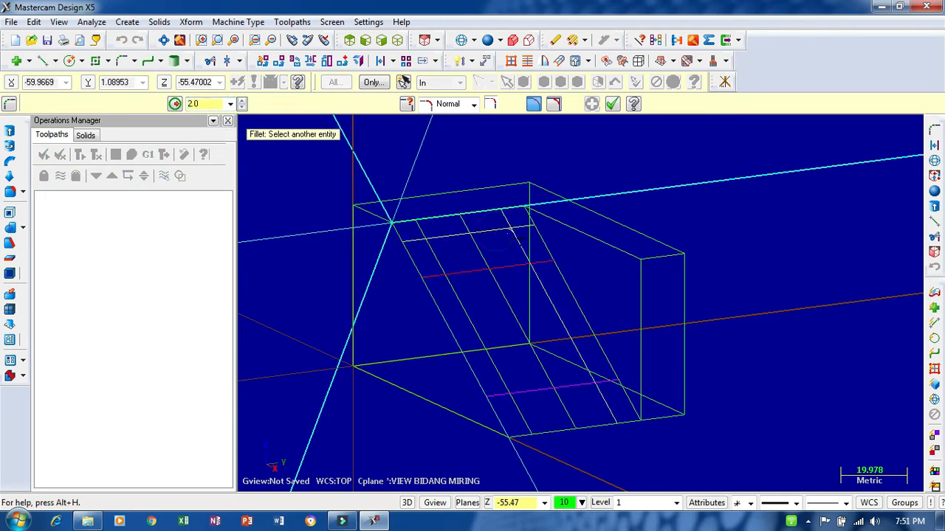
pyautogui.click(521, 239)
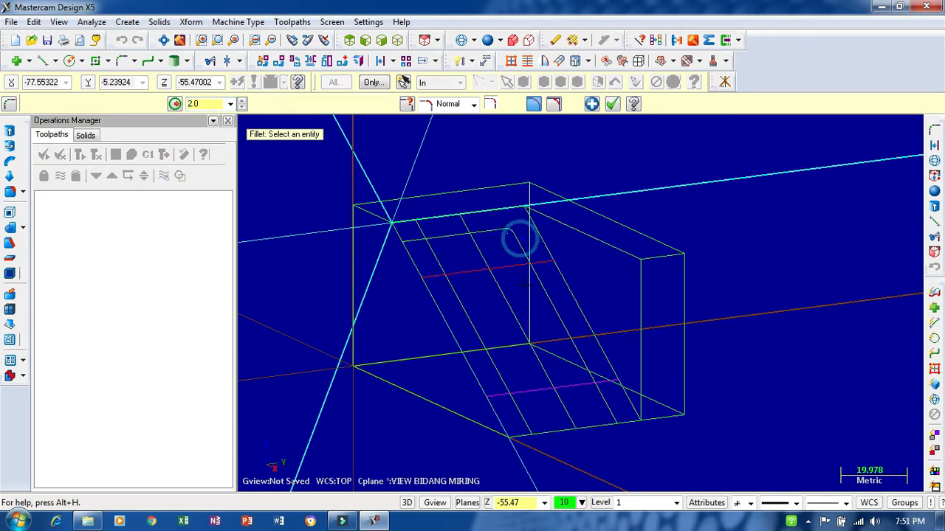
pyautogui.click(242, 103)
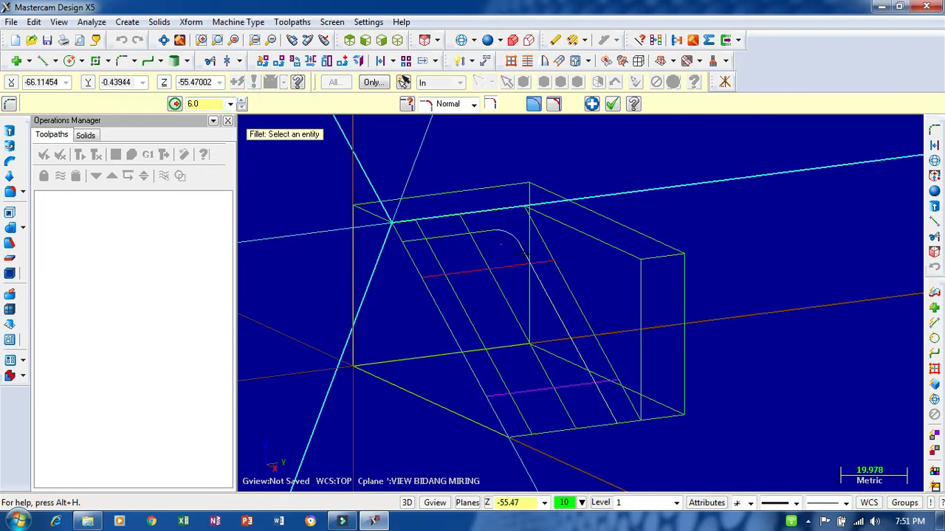
pyautogui.click(510, 265)
pyautogui.moveTo(627, 179); pyautogui.dragTo(635, 251, button='middle')
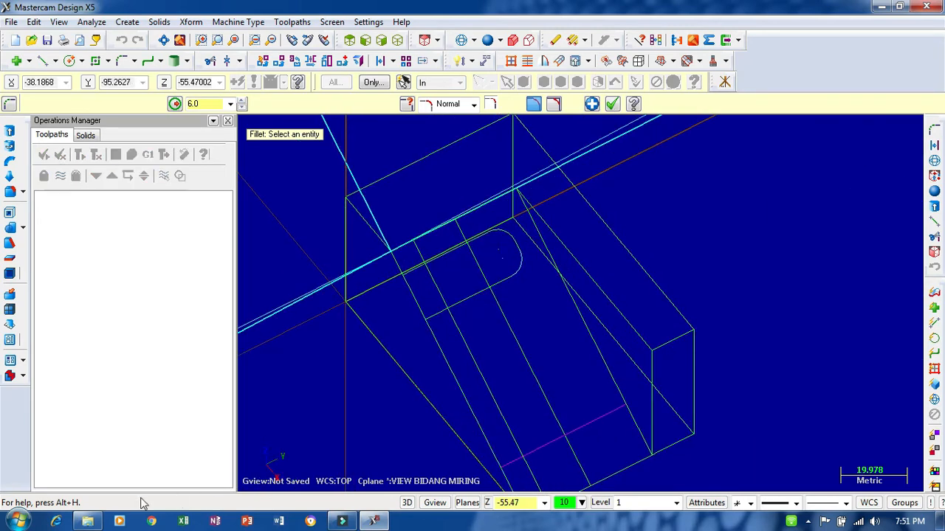
# - Check the LATIHAN 7 drawing in Windows Explorer, and add an 8 mm fillet at the far upper corner of the slot in Mastercam
pyautogui.click(87, 522)
pyautogui.click(88, 522)
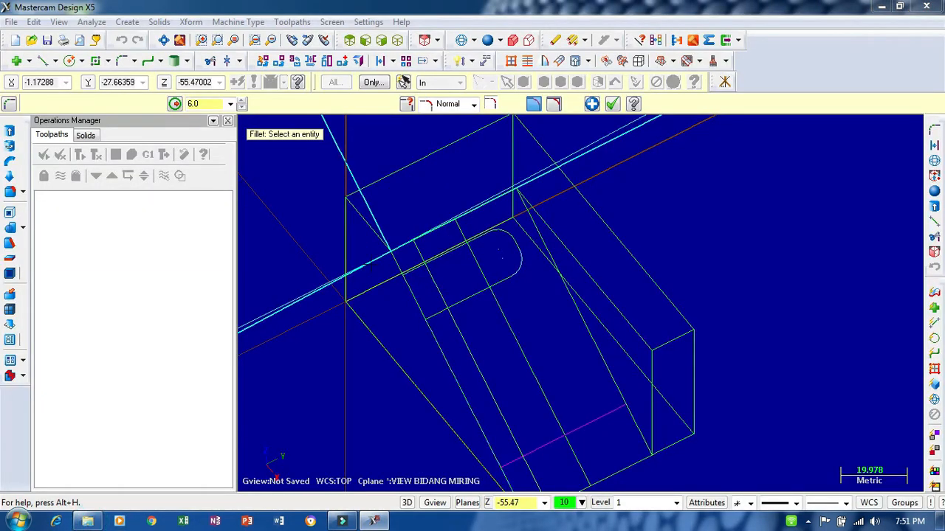
pyautogui.click(213, 102)
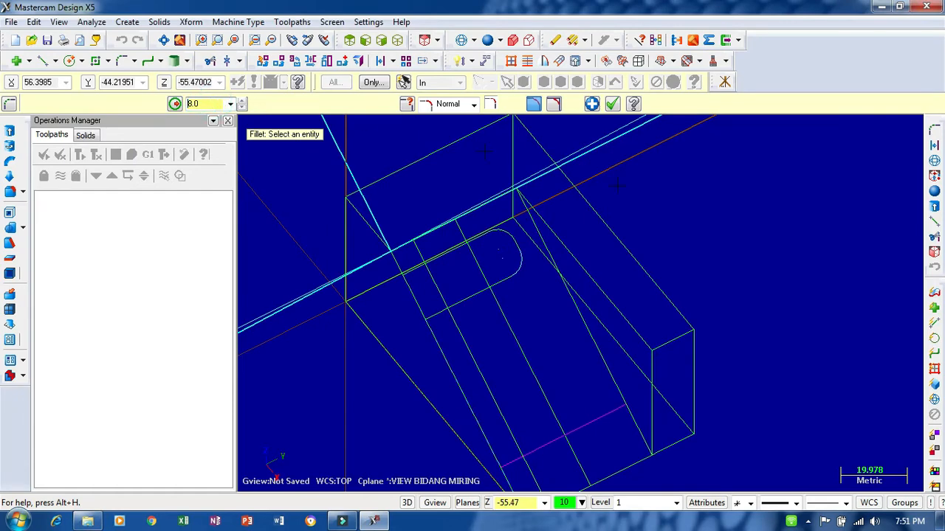
pyautogui.moveTo(617, 185); pyautogui.dragTo(739, 160, button='middle')
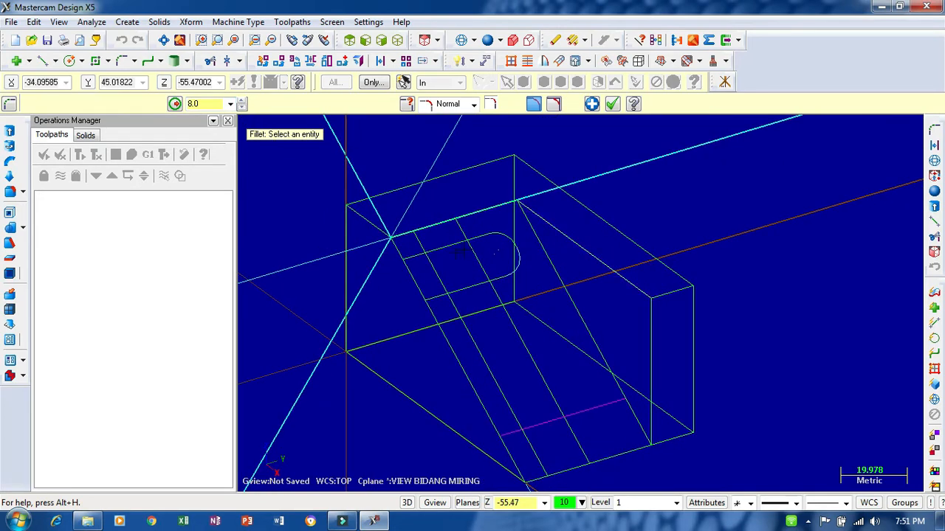
pyautogui.click(515, 239)
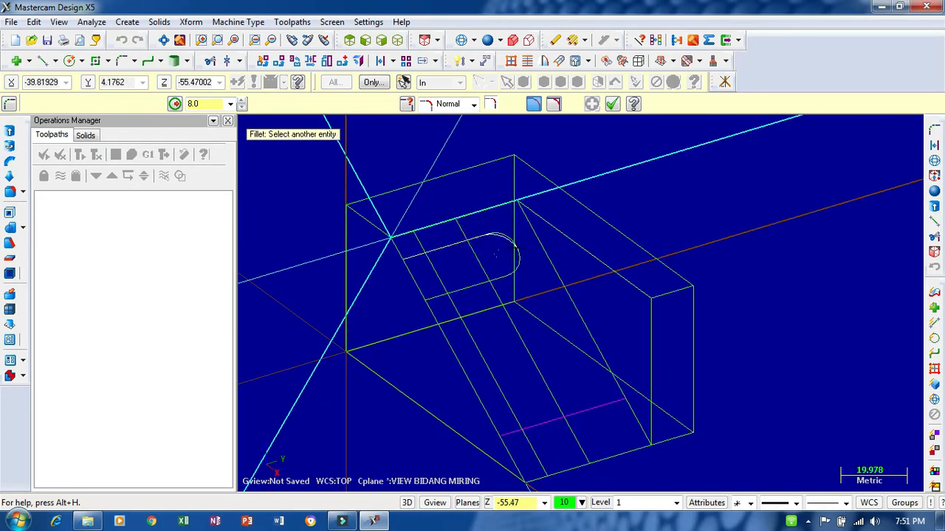
pyautogui.click(517, 248)
# - Fillet both corners of the slot's lower end with an 8 mm radius
pyautogui.scroll(1, 659, 185)
pyautogui.moveTo(658, 185)
pyautogui.mouseDown(button='middle')
pyautogui.moveTo(657, 216)
pyautogui.moveTo(665, 186)
pyautogui.mouseUp(button='middle')
pyautogui.click(473, 435)
pyautogui.click(506, 459)
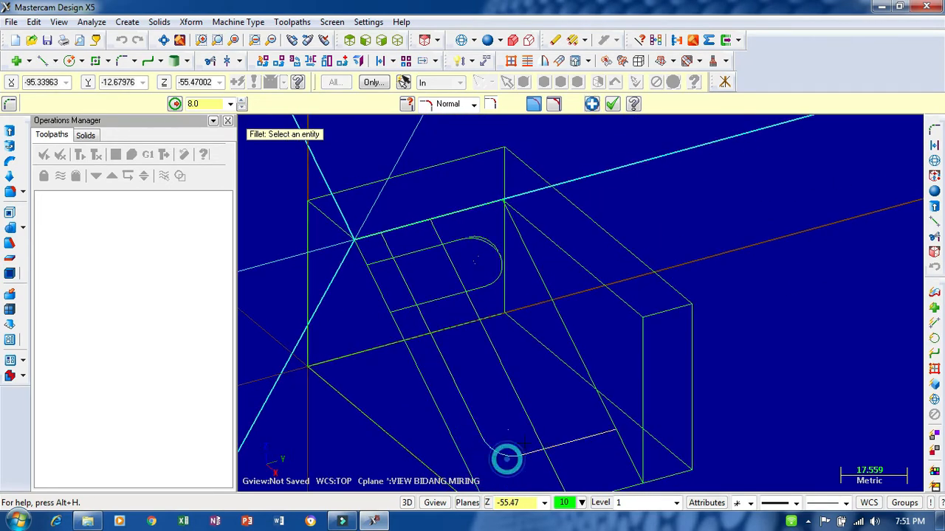
pyautogui.click(533, 426)
pyautogui.click(520, 448)
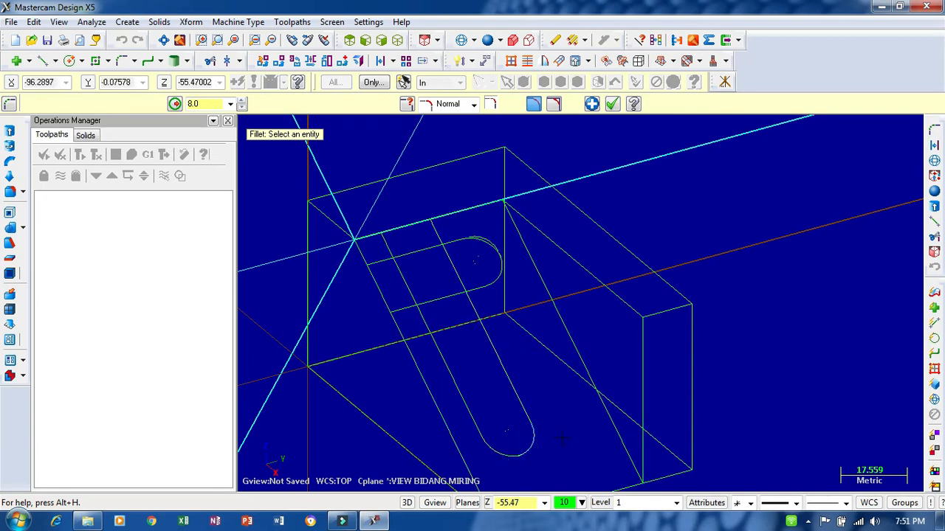
# - Divide away the line extensions beyond the slot's near and upper edges and the duplicate arc at its upper end
pyautogui.scroll(-1, 562, 439)
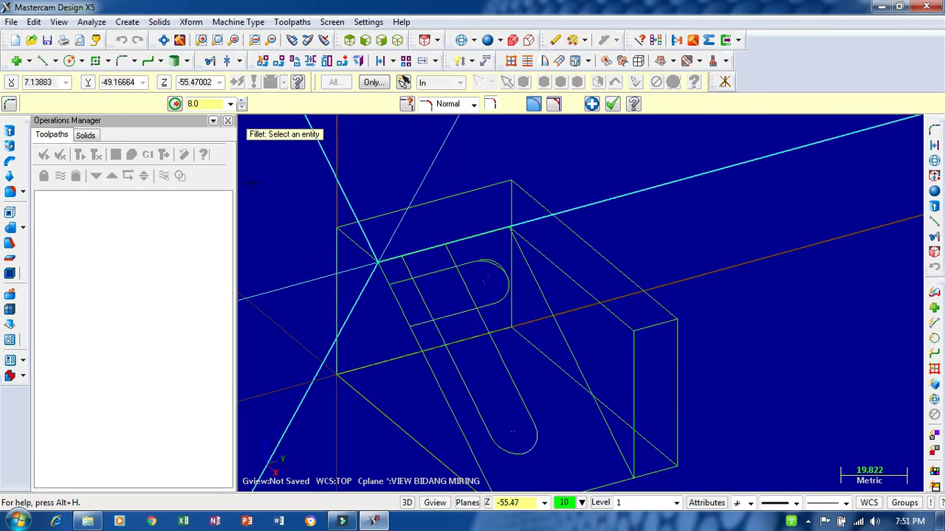
pyautogui.click(211, 62)
pyautogui.scroll(5, 405, 260)
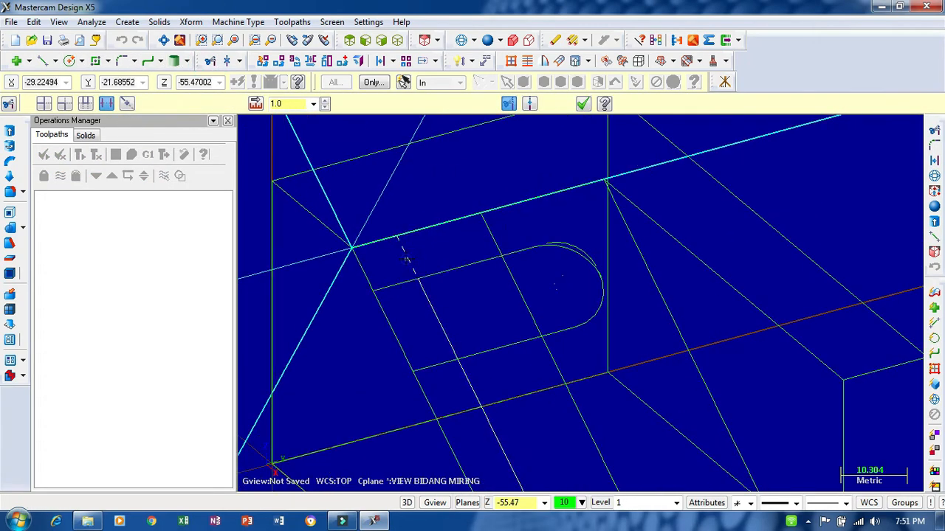
pyautogui.click(395, 284)
pyautogui.click(438, 367)
pyautogui.click(487, 238)
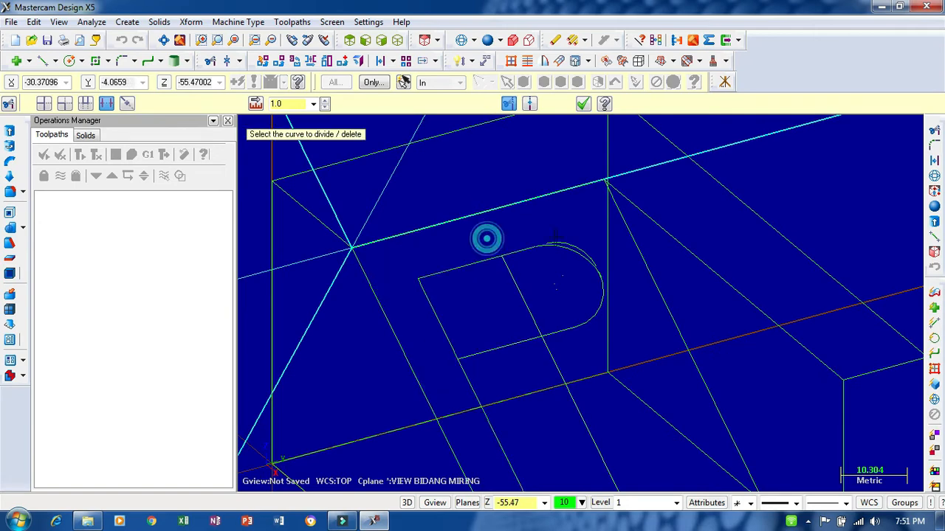
pyautogui.click(565, 236)
# - Divide away the inner line segments that cross the upper part of the hook-shaped slot profile
pyautogui.scroll(6, 629, 277)
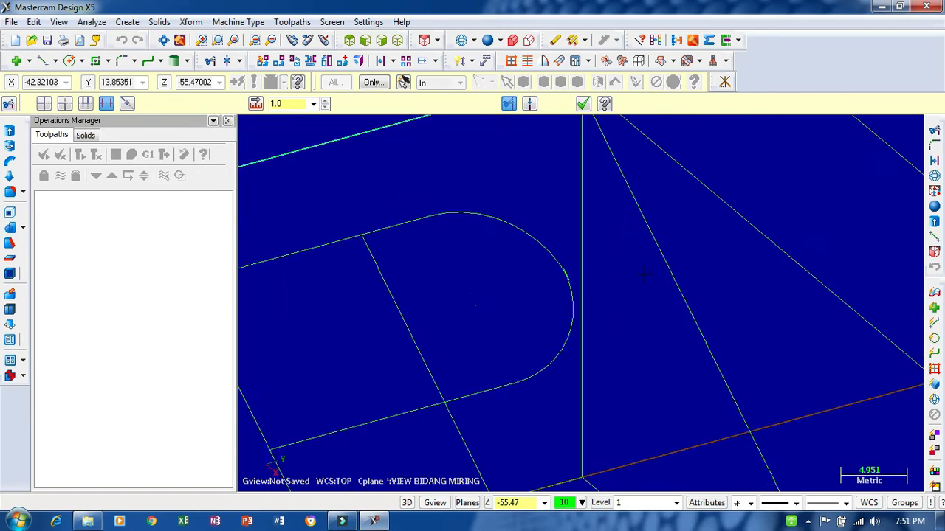
pyautogui.scroll(-2, 451, 234)
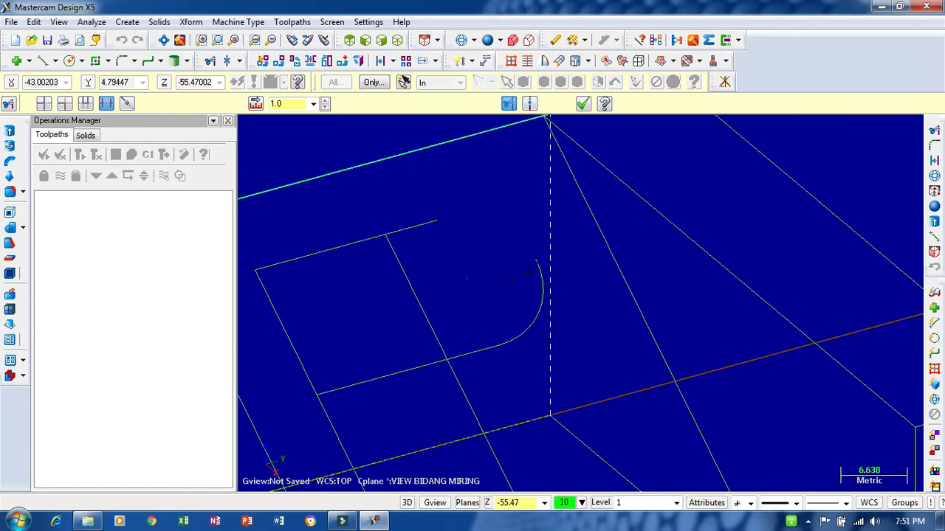
pyautogui.scroll(-2, 488, 240)
pyautogui.scroll(10, 447, 289)
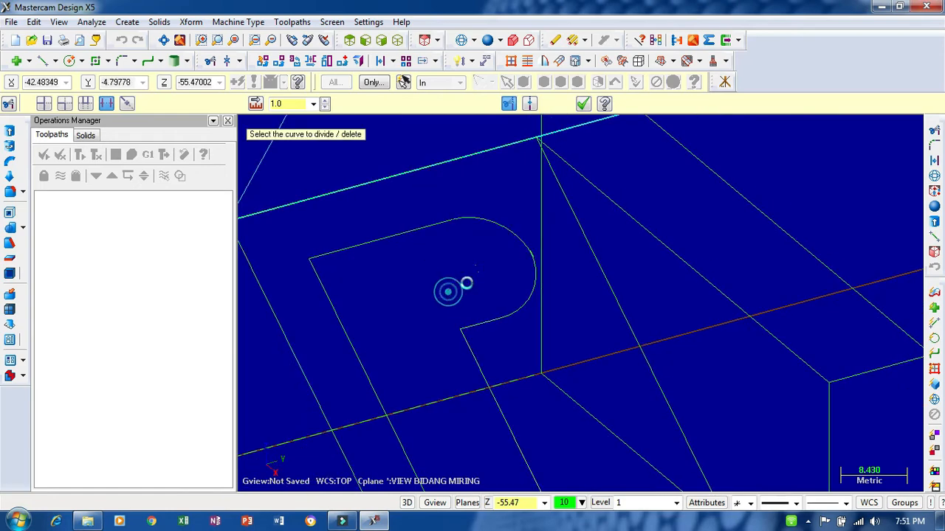
# - Trim the small overlapping stubs where the two upper fillet arcs meet, and check the junction of the slot profile
pyautogui.scroll(10, 574, 223)
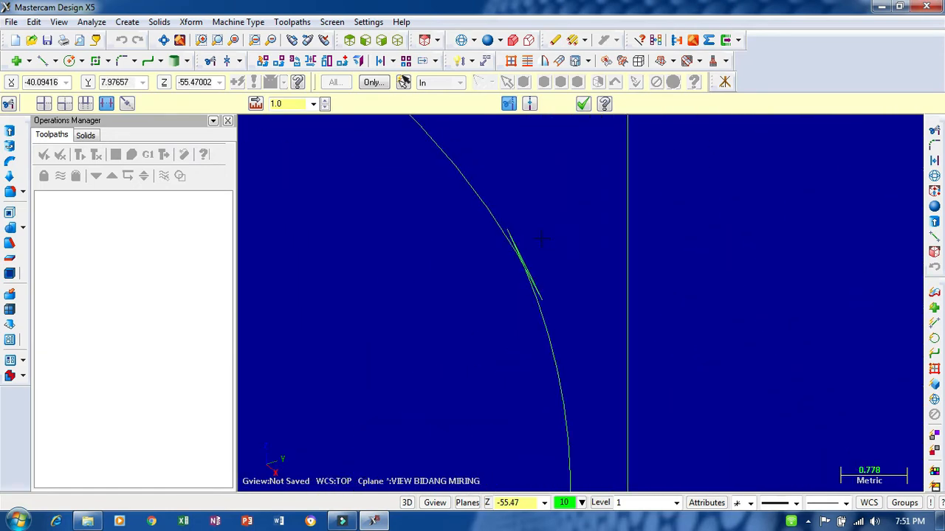
pyautogui.scroll(-3, 537, 249)
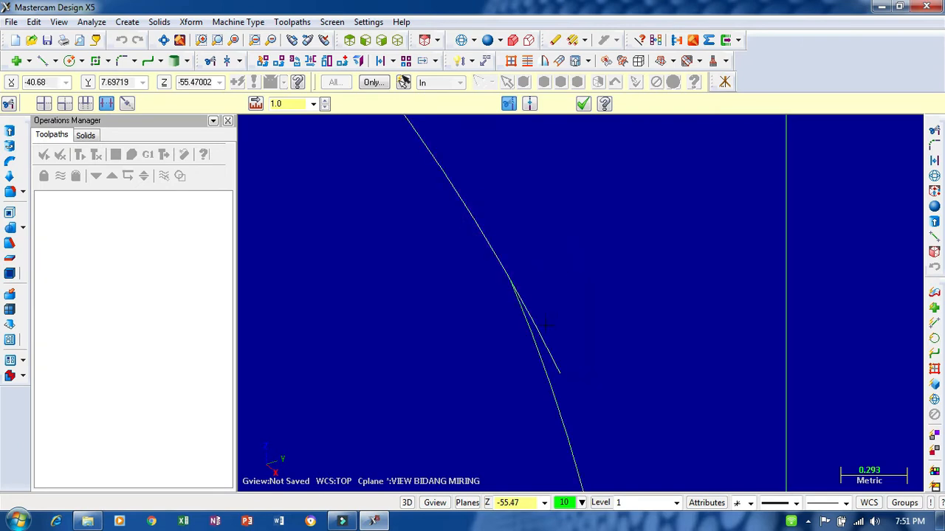
pyautogui.scroll(-5, 545, 325)
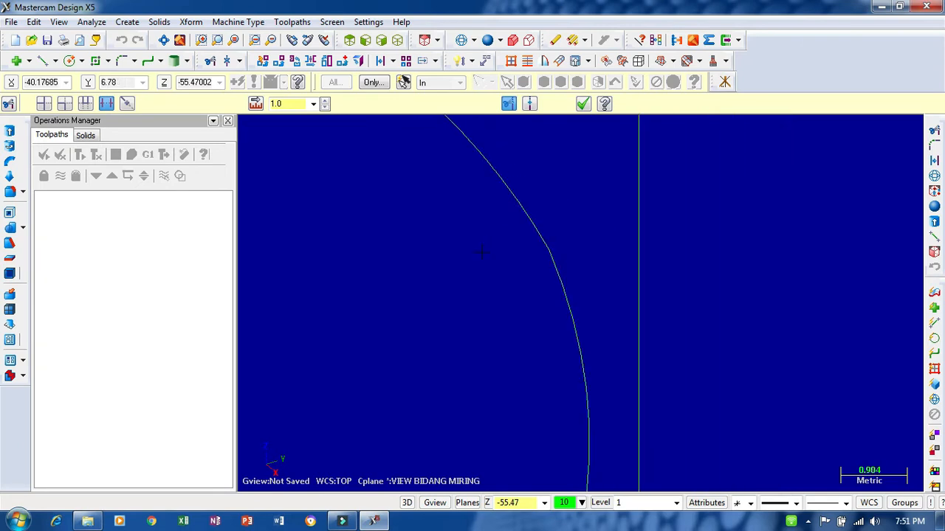
pyautogui.scroll(-1, 574, 218)
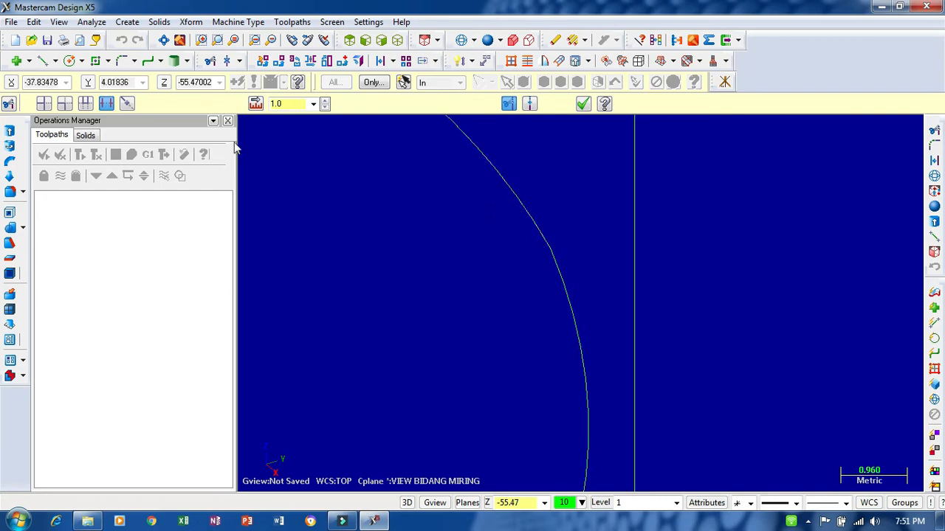
pyautogui.scroll(-8, 493, 230)
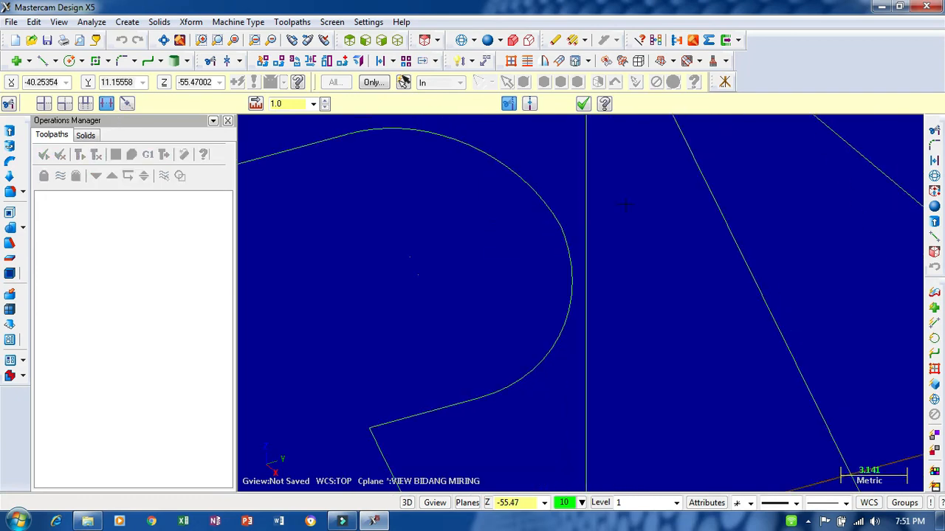
pyautogui.scroll(-4, 430, 189)
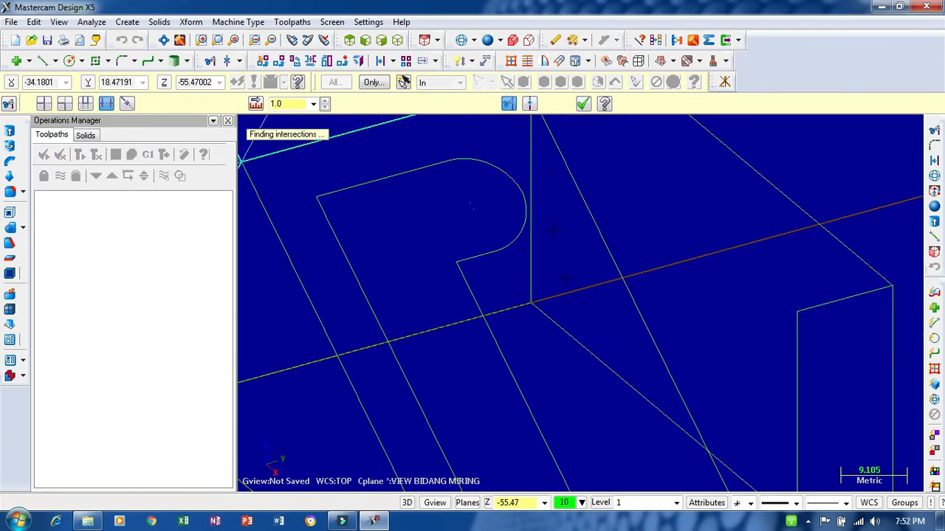
pyautogui.moveTo(427, 207); pyautogui.dragTo(385, 226, button='middle')
pyautogui.hotkey('alt', 'Up')
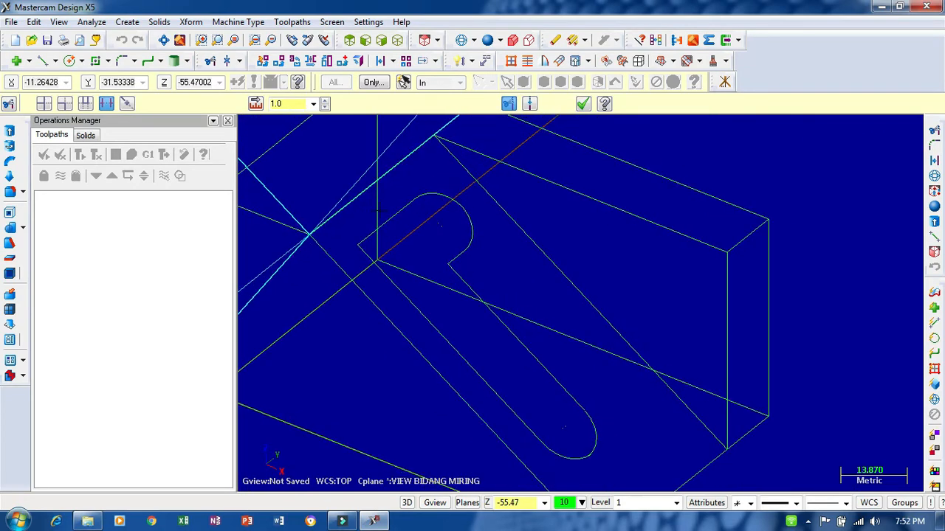
pyautogui.scroll(10, 433, 220)
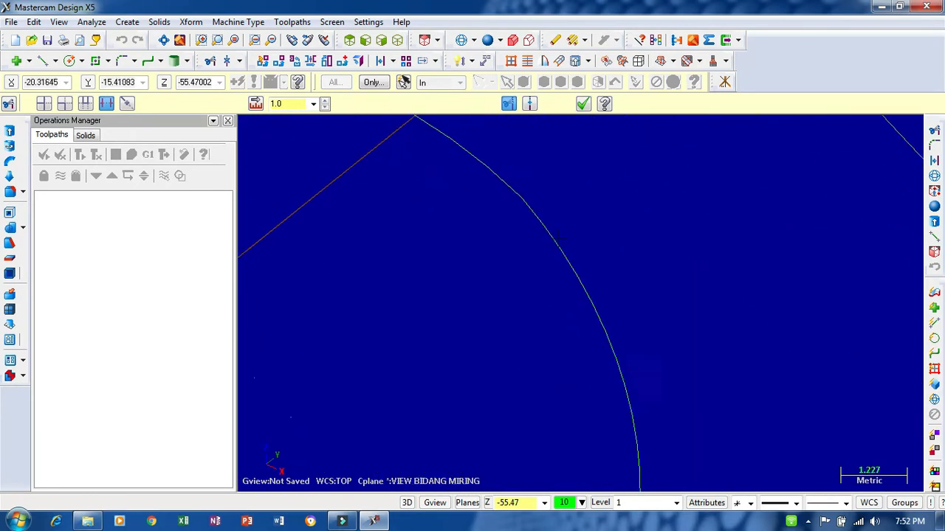
# - Inspect the junction of the slot's two upper arcs up close, and finish the trimming command
pyautogui.scroll(3, 549, 193)
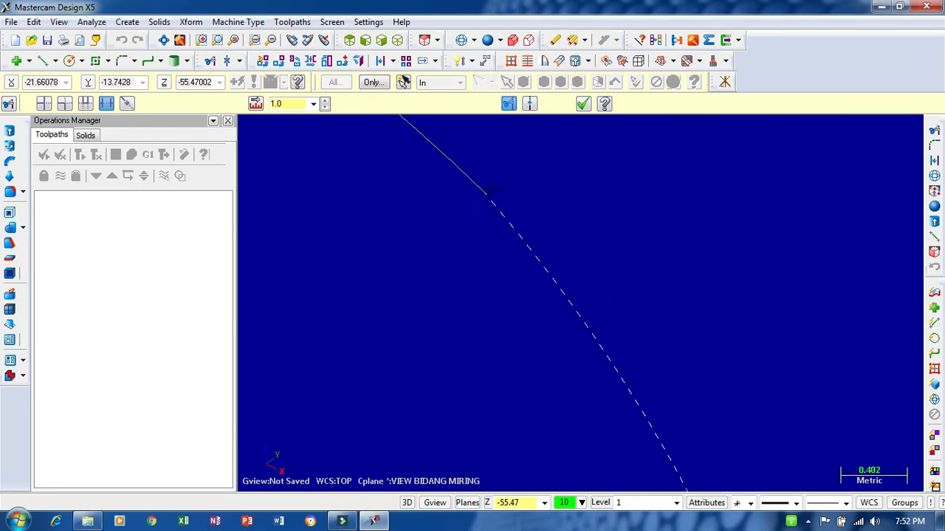
pyautogui.scroll(-7, 491, 203)
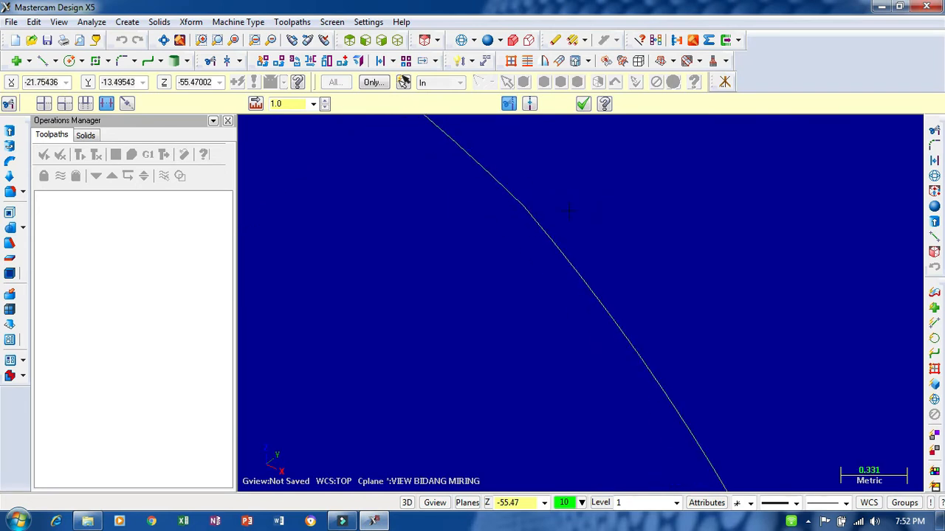
pyautogui.scroll(-8, 559, 198)
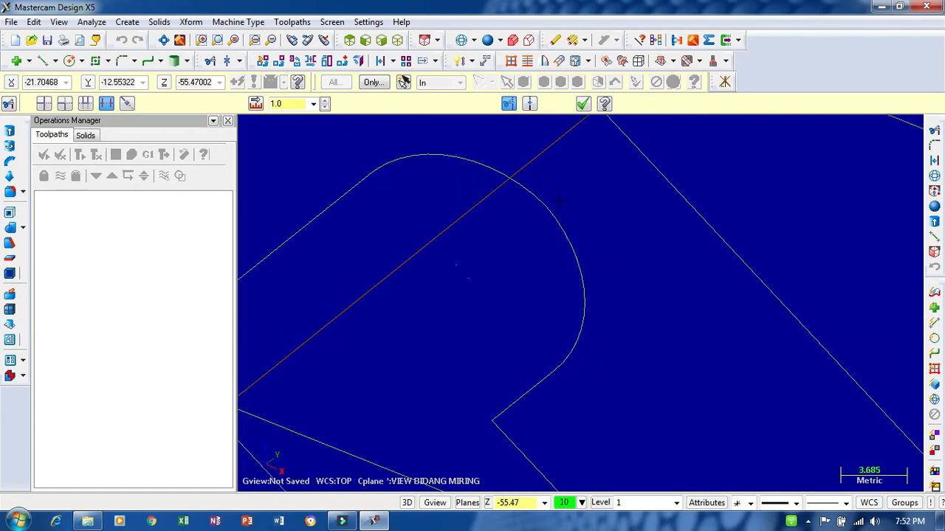
pyautogui.scroll(-1, 547, 209)
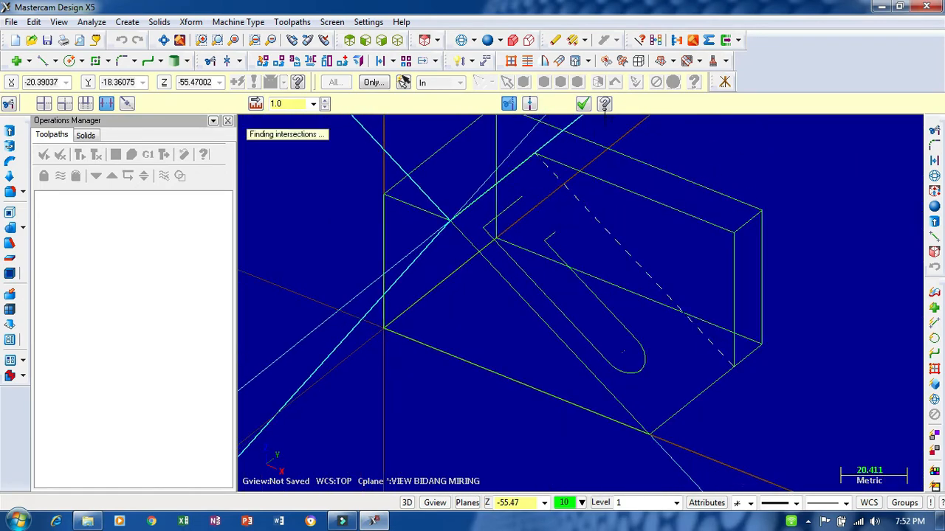
pyautogui.click(583, 103)
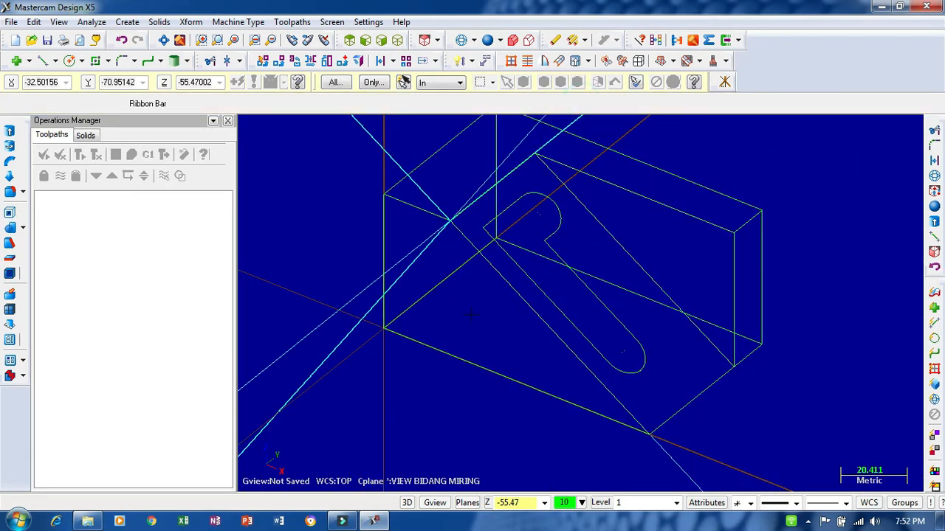
# - Try to cut the hook-shaped slot profile 5 mm deep into the solid with an extrude cut, direction reversed
pyautogui.moveTo(471, 314); pyautogui.dragTo(516, 290, button='middle')
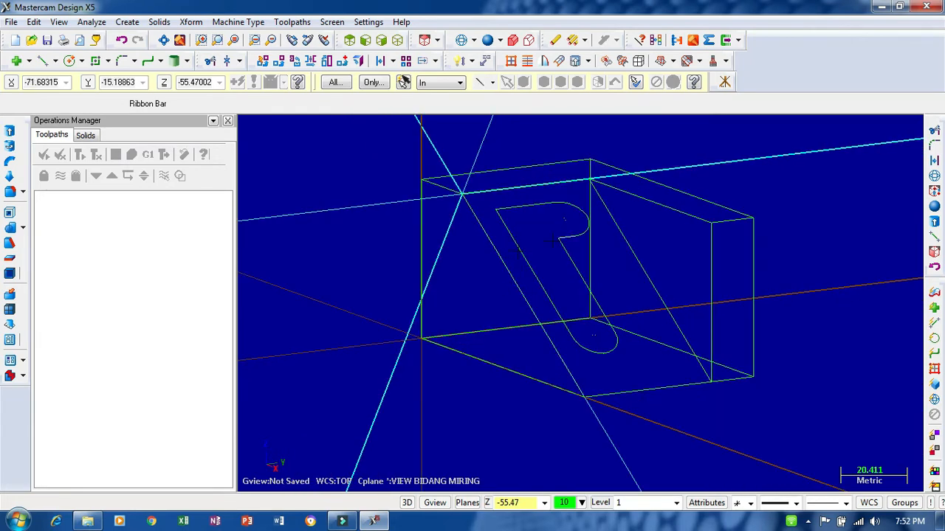
pyautogui.click(10, 213)
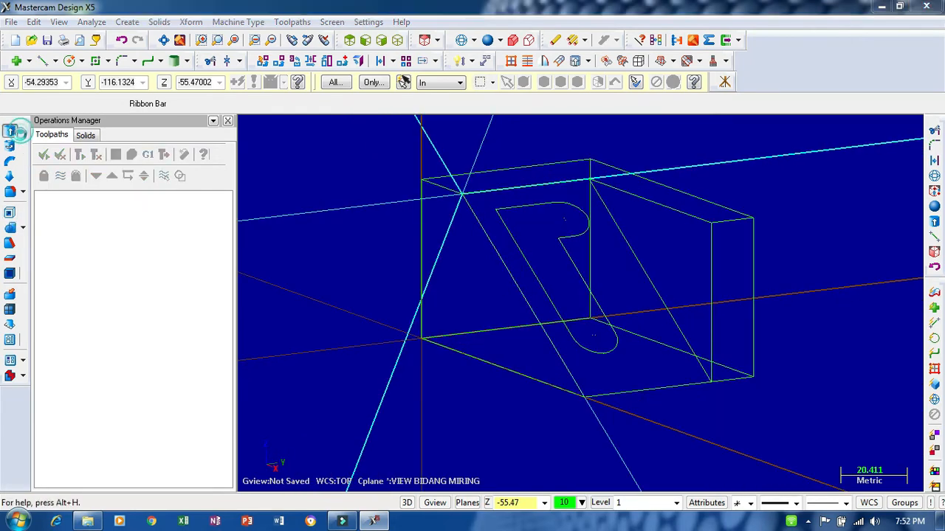
pyautogui.click(503, 223)
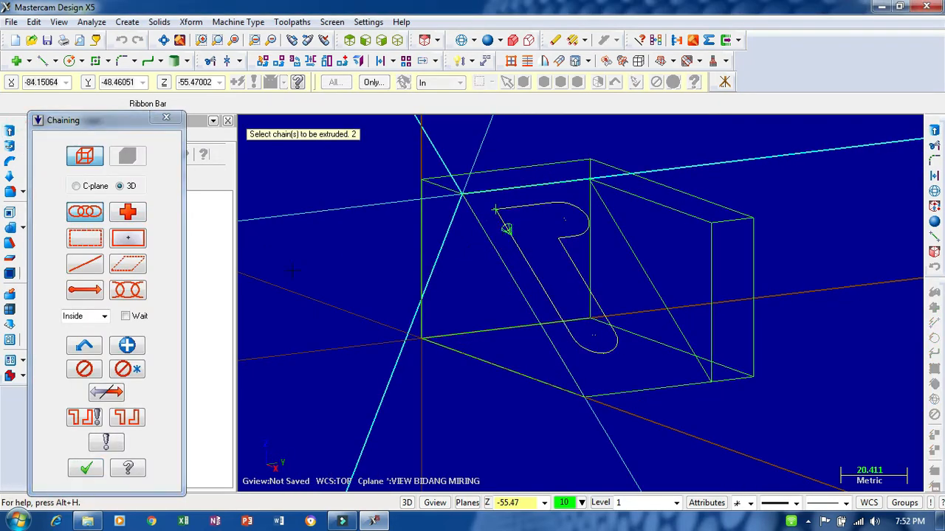
pyautogui.click(85, 468)
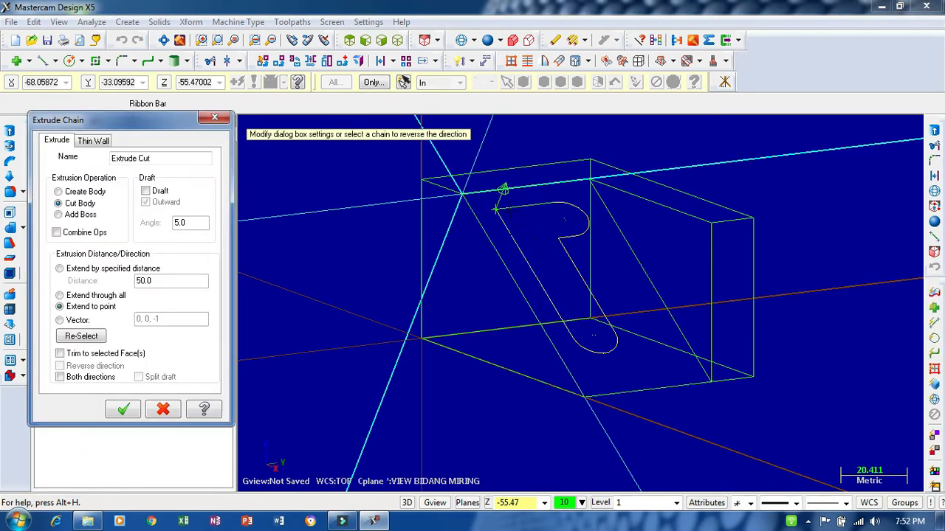
pyautogui.click(502, 202)
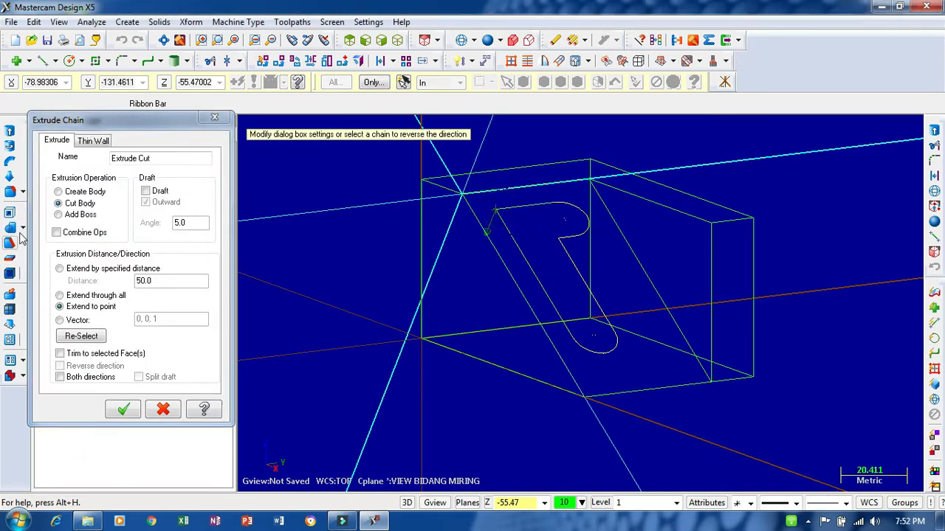
pyautogui.click(83, 271)
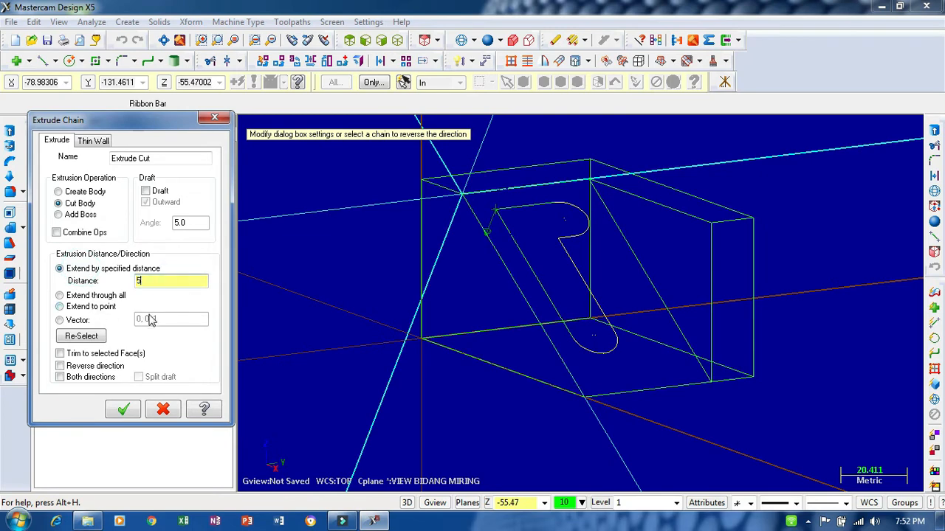
pyautogui.click(124, 411)
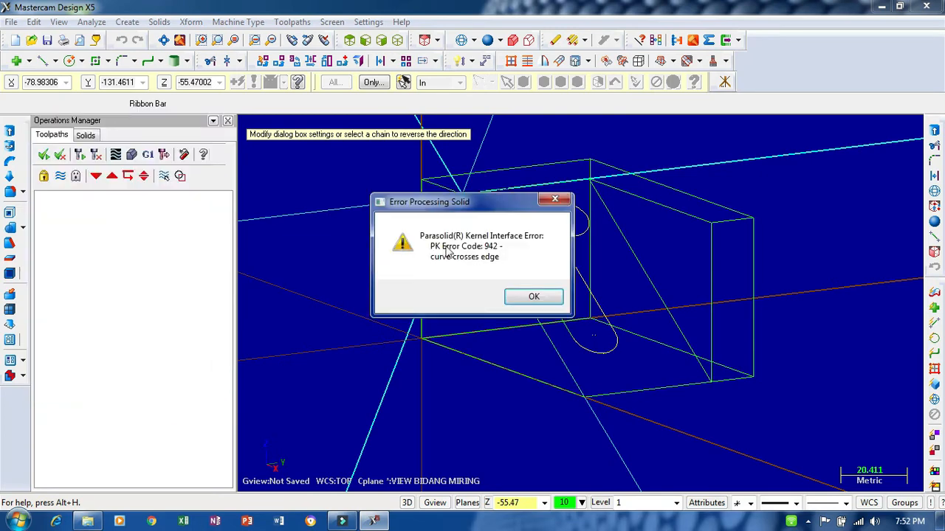
pyautogui.click(530, 297)
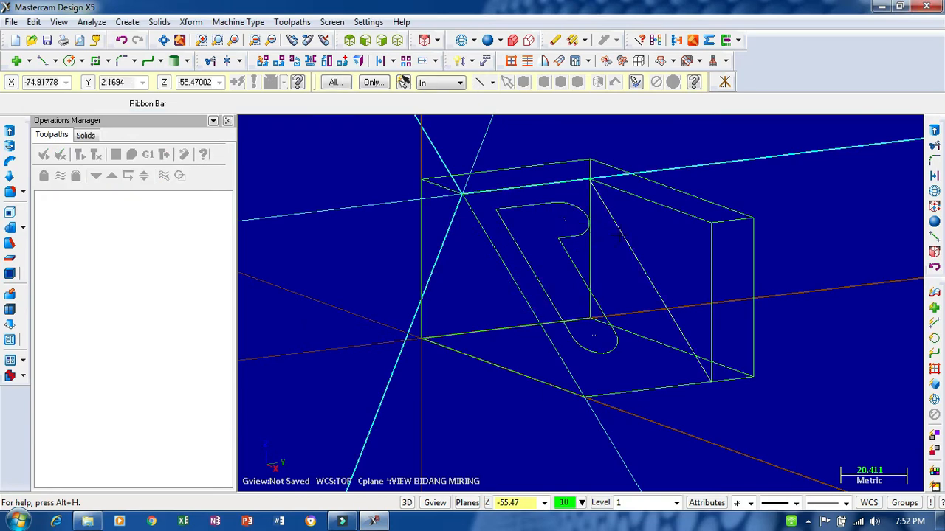
# - Retry the 5 mm extrude cut into the solid, chaining the slot profile from its upper edge and reversing the direction
pyautogui.click(486, 42)
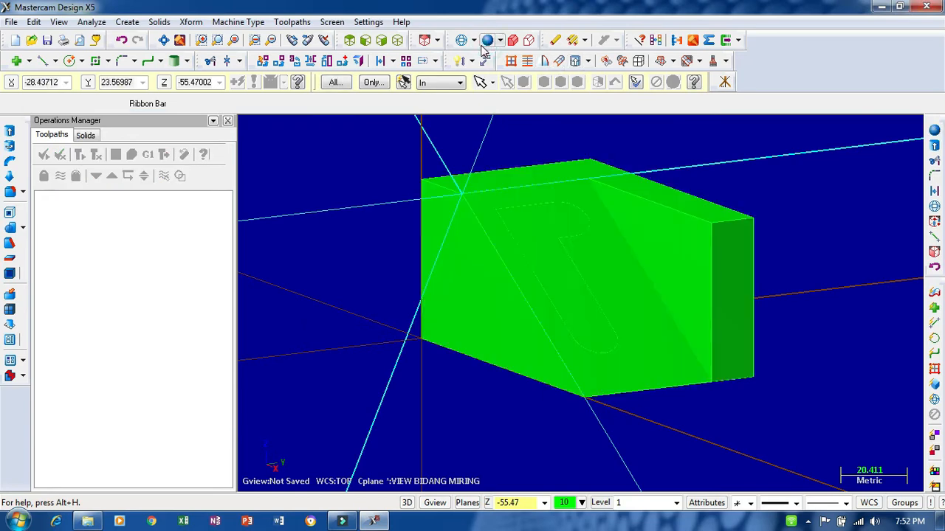
pyautogui.moveTo(628, 206)
pyautogui.mouseDown(button='middle')
pyautogui.moveTo(676, 148)
pyautogui.moveTo(677, 158)
pyautogui.mouseUp(button='middle')
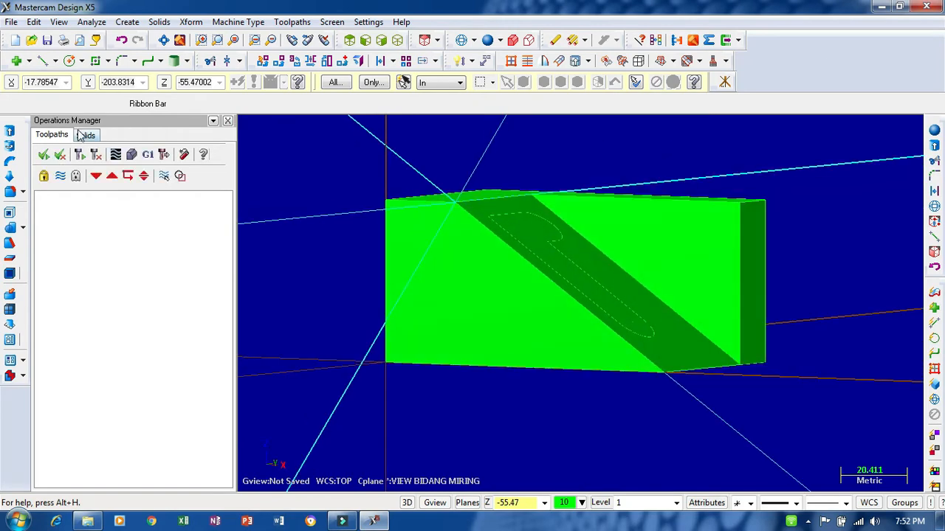
pyautogui.click(10, 130)
pyautogui.click(460, 41)
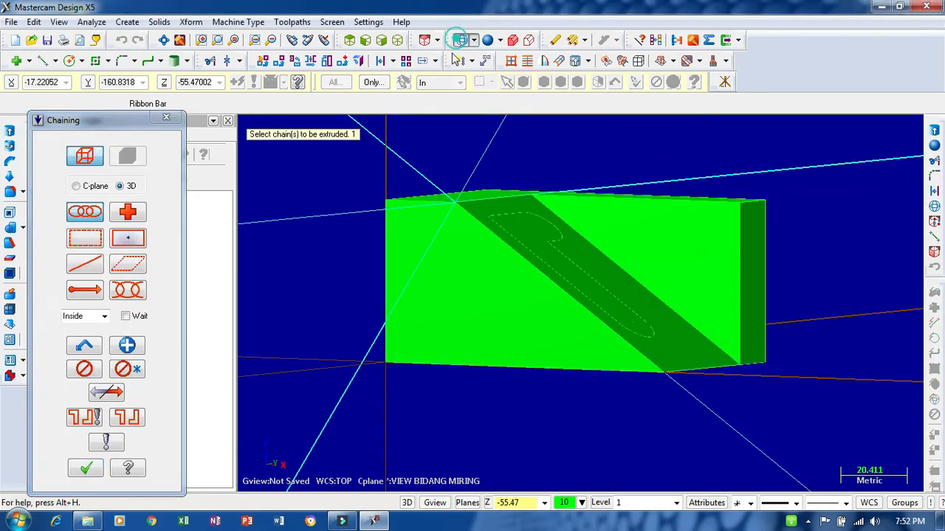
pyautogui.click(512, 214)
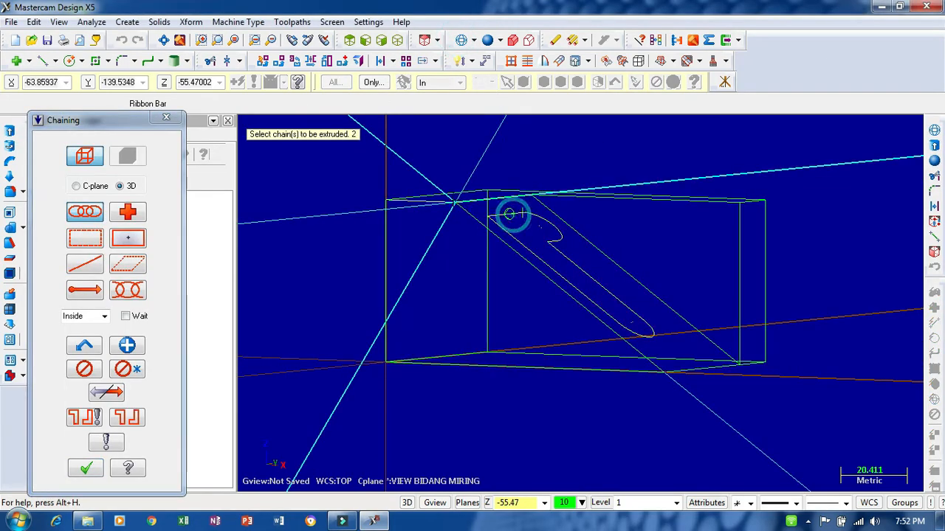
pyautogui.click(85, 470)
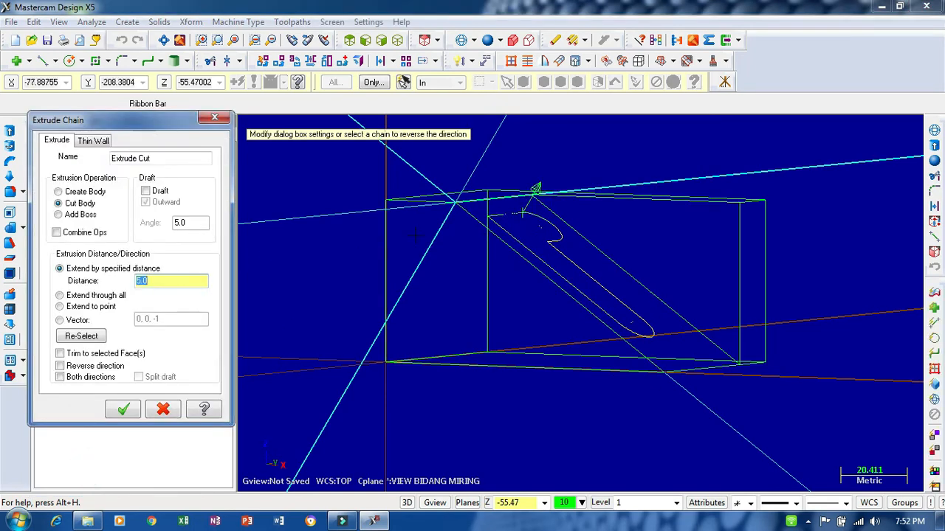
pyautogui.click(536, 190)
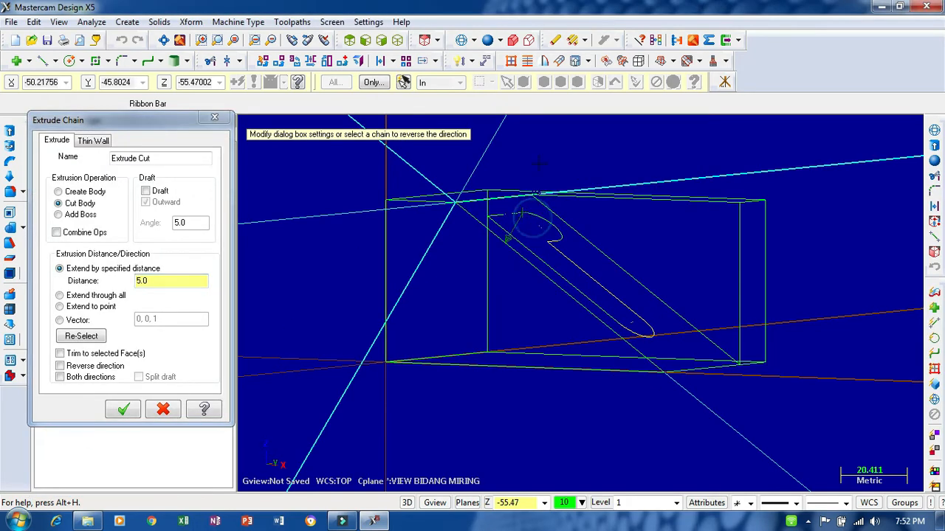
pyautogui.click(123, 411)
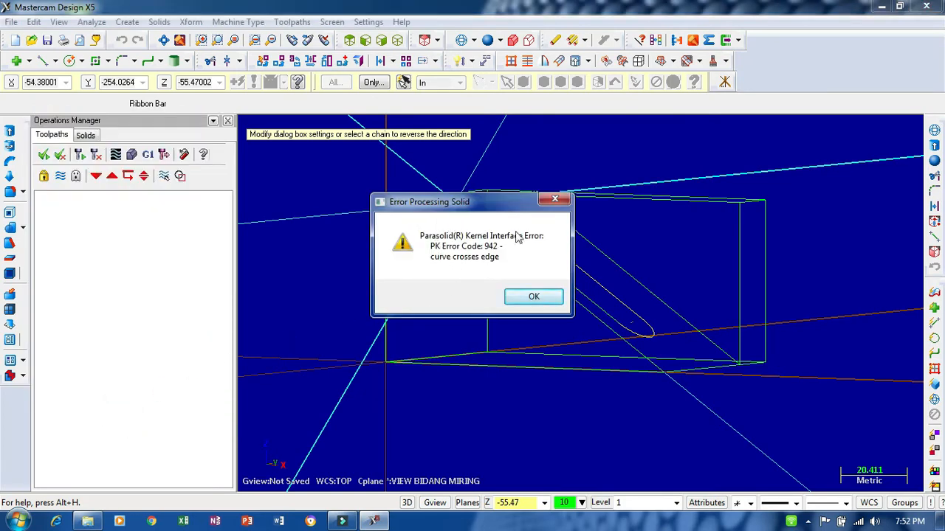
pyautogui.click(532, 299)
# - Examine the slot profile on the sloped face from several angles, in both shaded and wireframe display
pyautogui.moveTo(650, 174); pyautogui.dragTo(668, 221, button='middle')
pyautogui.scroll(4, 544, 236)
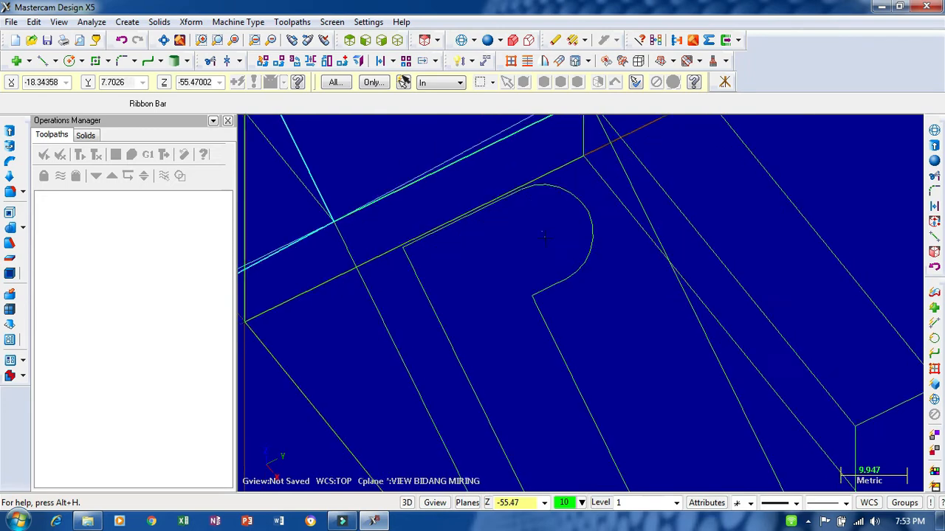
pyautogui.moveTo(544, 236); pyautogui.dragTo(530, 244, button='middle')
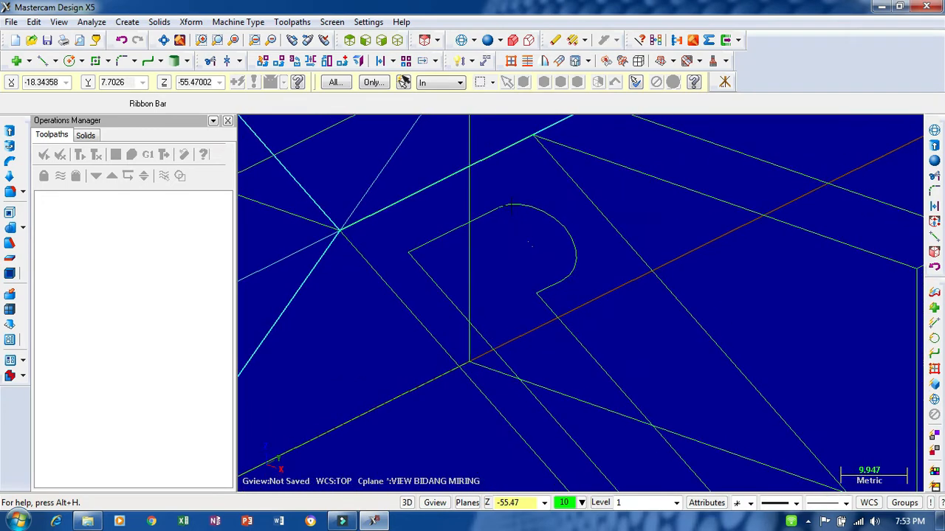
pyautogui.moveTo(510, 207); pyautogui.dragTo(510, 194, button='middle')
pyautogui.scroll(-3, 447, 167)
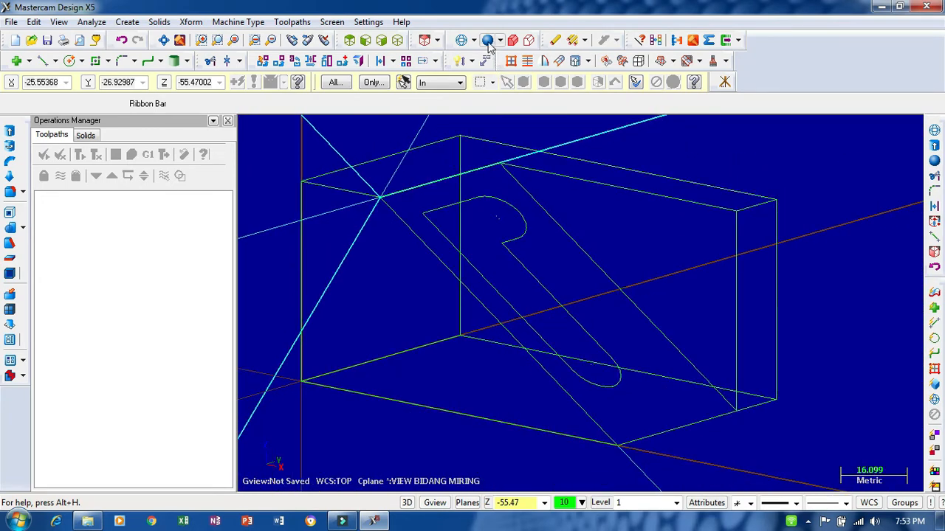
pyautogui.click(487, 40)
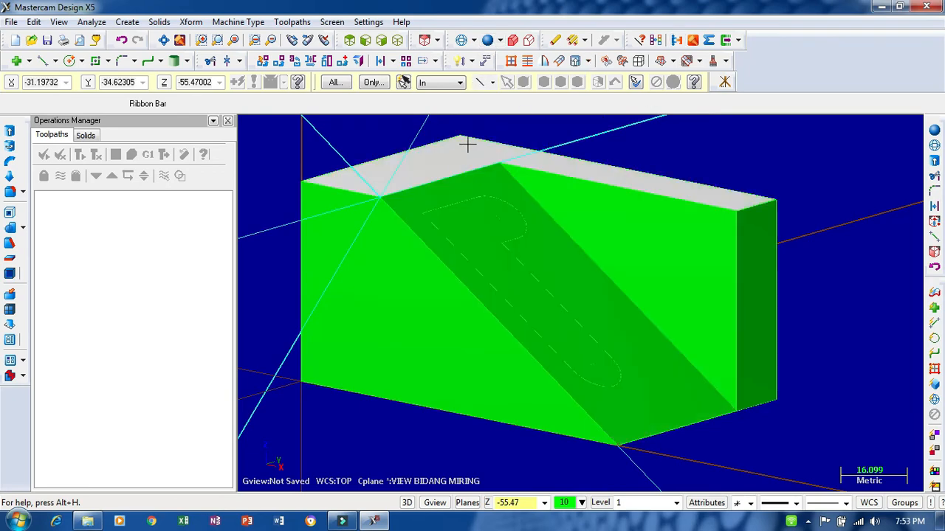
pyautogui.click(461, 40)
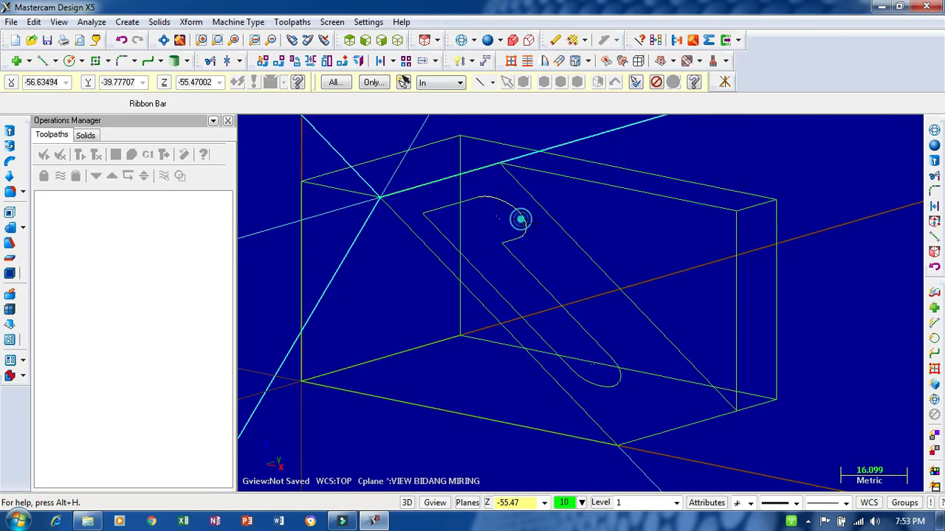
pyautogui.moveTo(581, 212); pyautogui.dragTo(607, 262, button='middle')
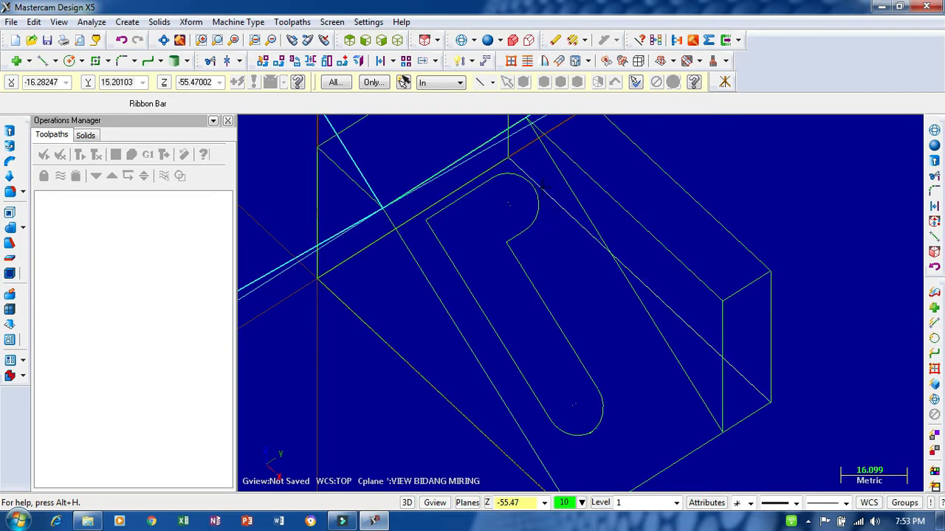
# - Analyze the properties of the slot's upper straight edge and of the short straight edge below its upper arcs
pyautogui.scroll(2, 527, 173)
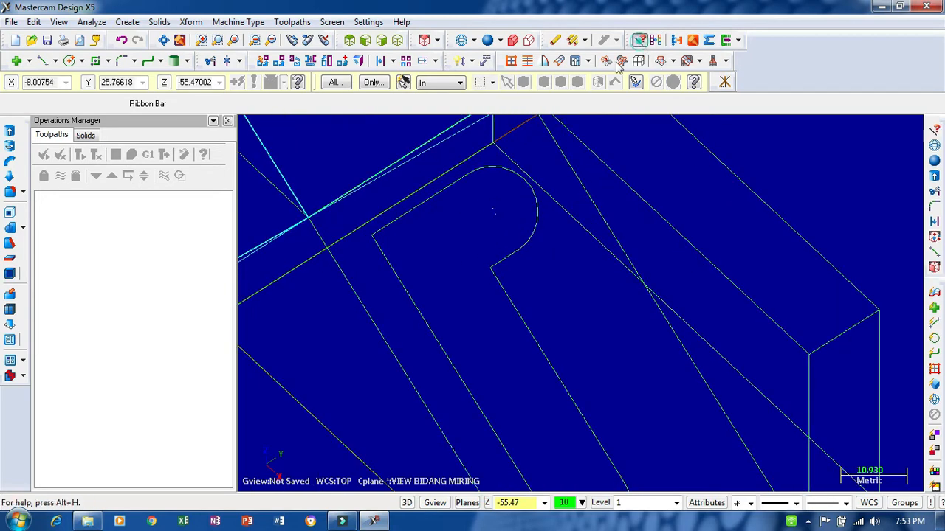
pyautogui.click(639, 40)
pyautogui.click(460, 184)
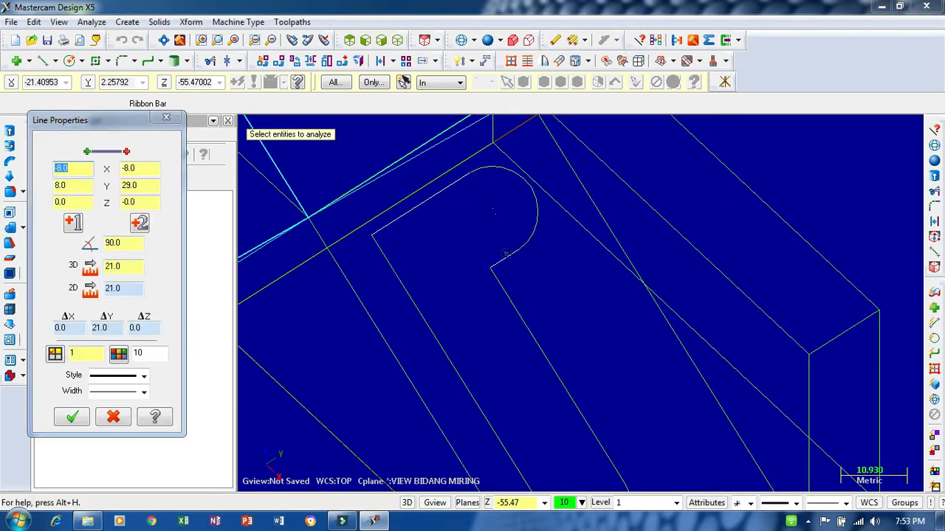
pyautogui.click(507, 256)
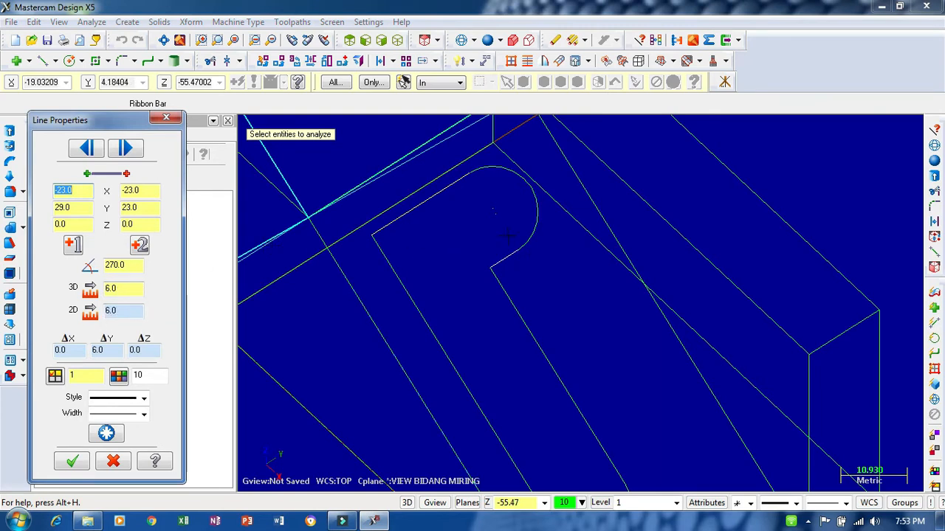
pyautogui.click(166, 118)
# - Draw two collinear lines in opposite directions from the junction of the upper arcs, about 9.2 mm at 180° and 8.5 mm at 0°
pyautogui.scroll(3, 516, 181)
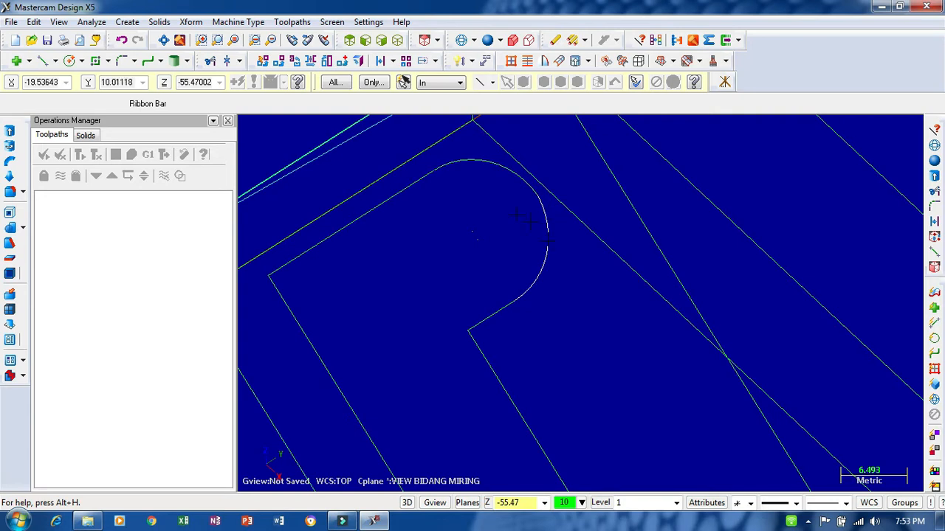
pyautogui.click(42, 60)
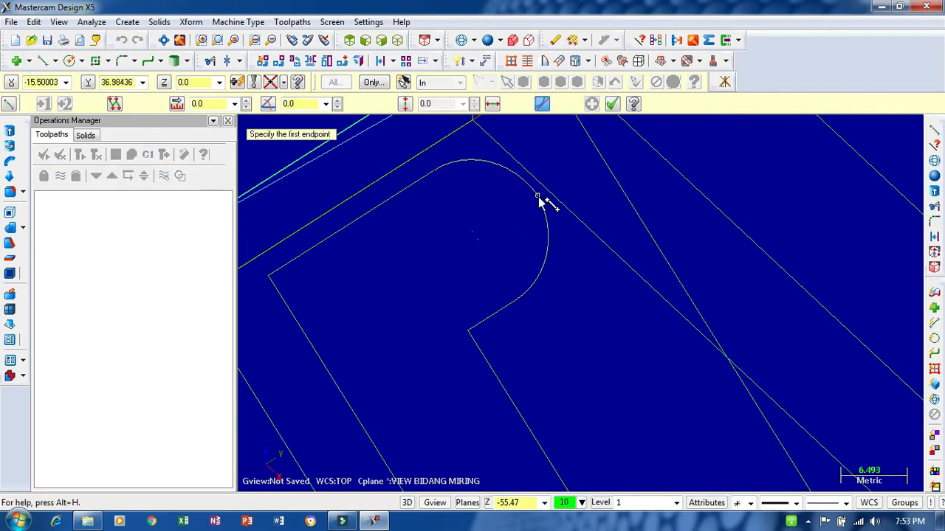
pyautogui.click(538, 197)
pyautogui.click(586, 275)
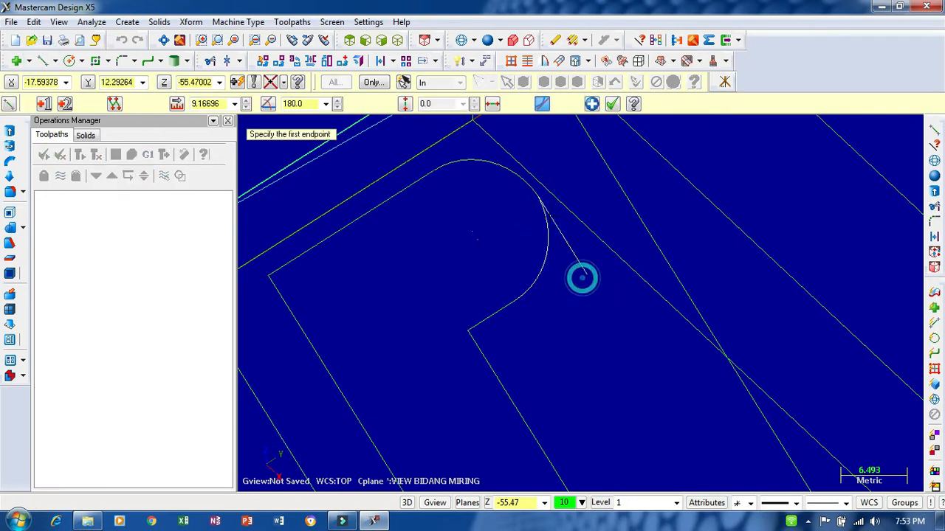
pyautogui.click(538, 197)
pyautogui.click(490, 123)
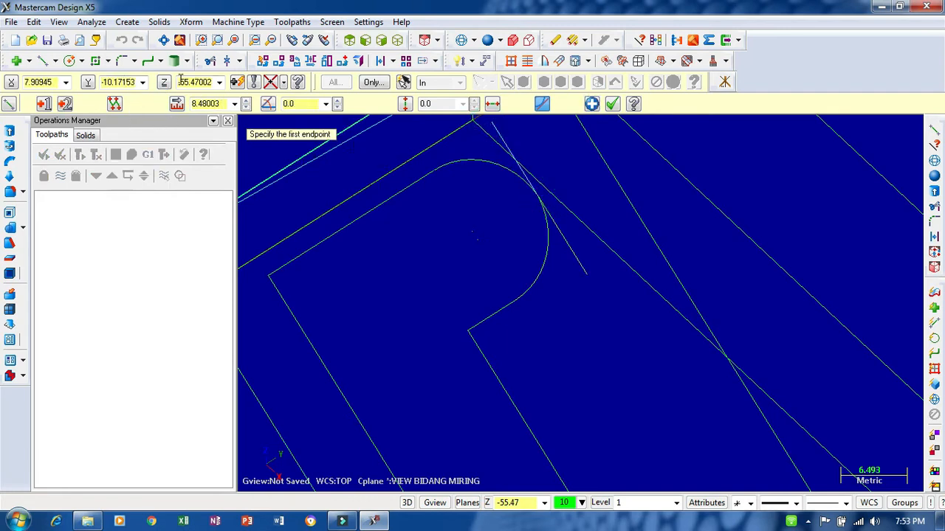
pyautogui.press('Escape')
# - Extend the slot's upper straight edge and the short straight edge below the arcs to the newly drawn line
pyautogui.click(210, 62)
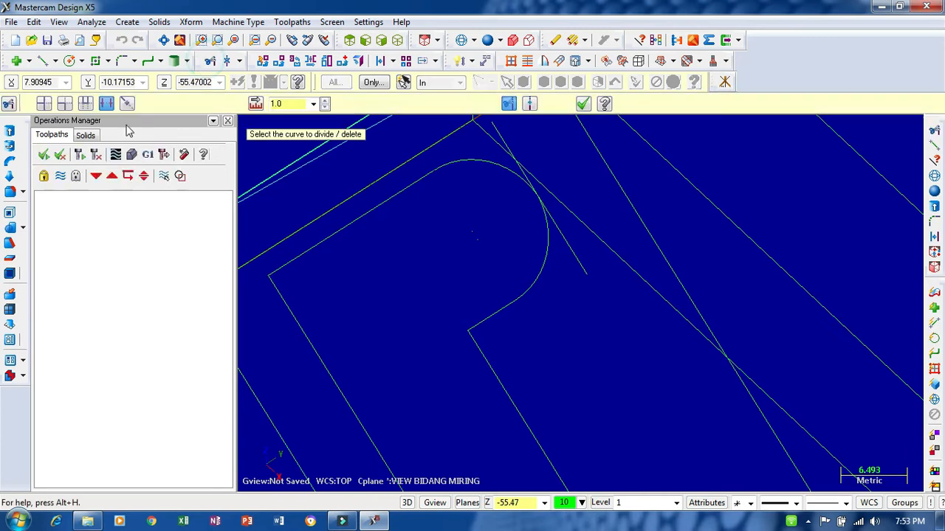
pyautogui.click(500, 126)
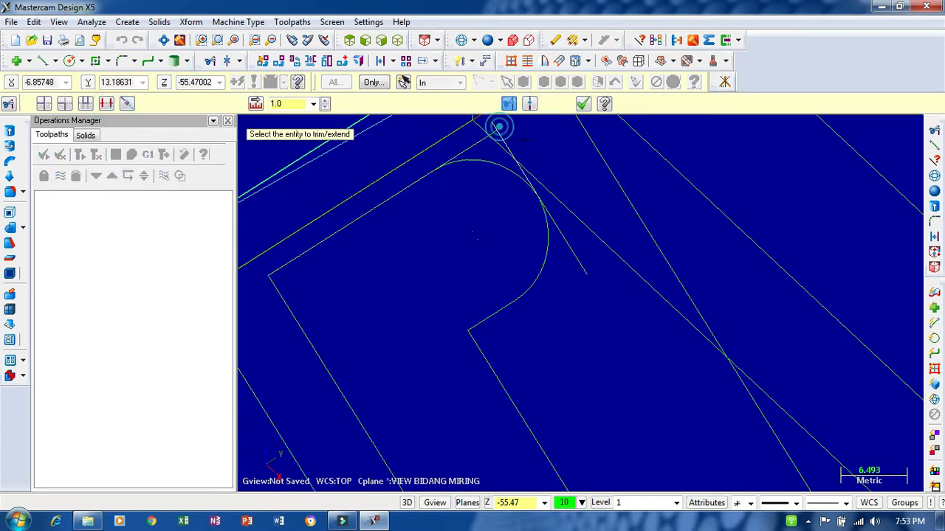
pyautogui.click(505, 315)
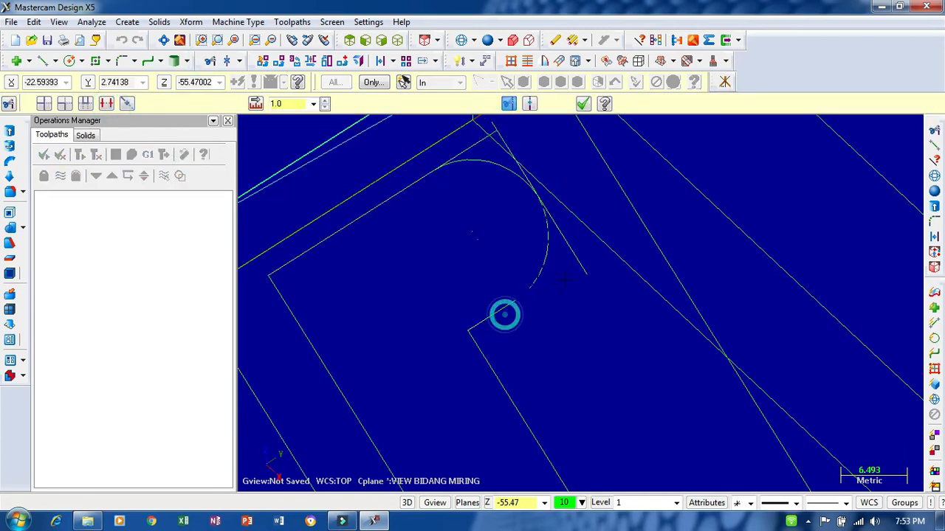
pyautogui.click(583, 105)
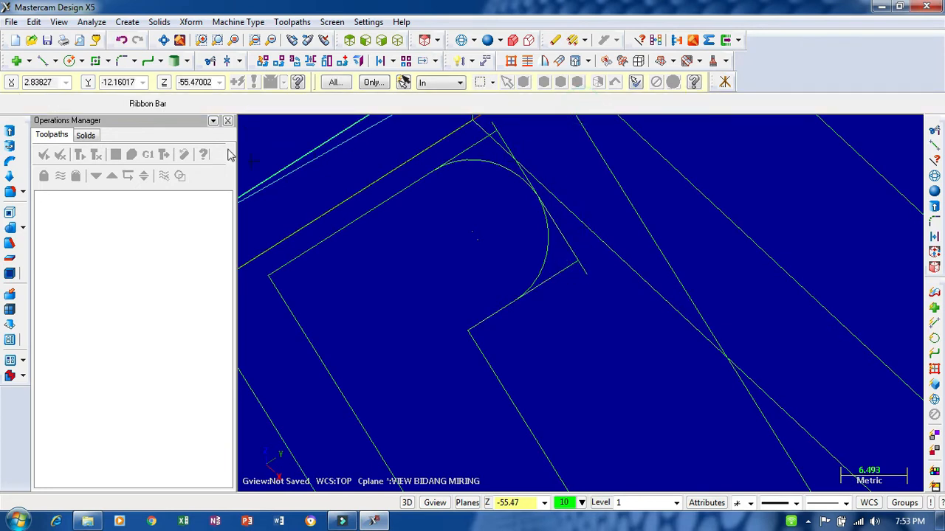
# - Divide and delete the two upper arcs and the line ends overhanging the corners of the slot's upper end
pyautogui.click(211, 60)
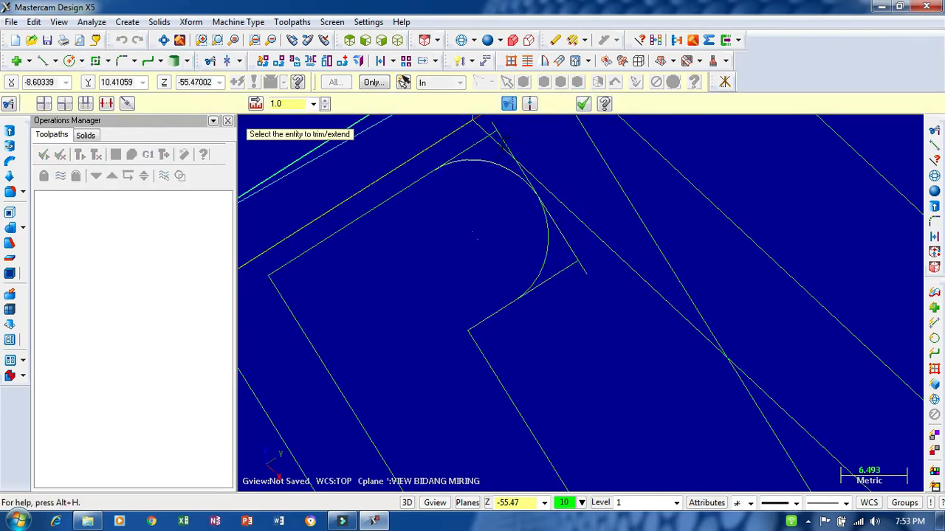
pyautogui.scroll(3, 504, 144)
pyautogui.click(86, 102)
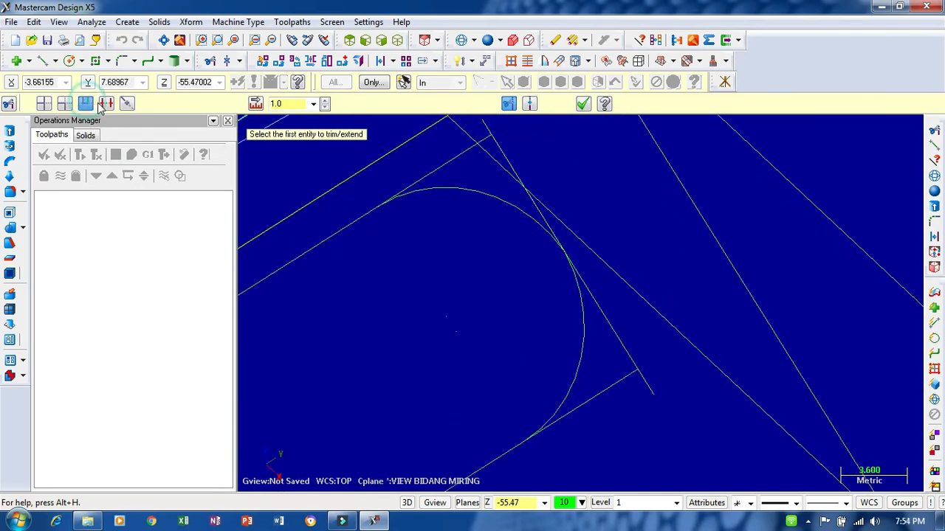
pyautogui.click(105, 103)
pyautogui.scroll(-2, 511, 127)
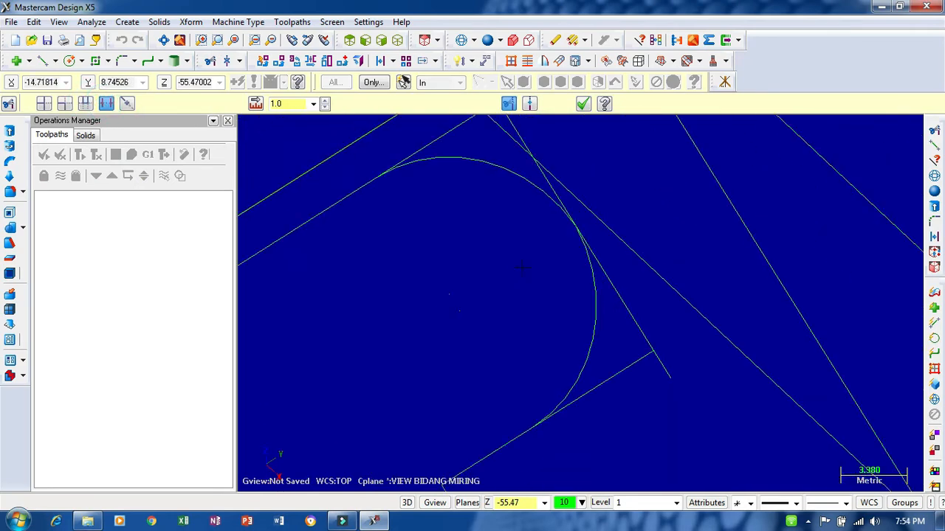
pyautogui.scroll(2, 510, 128)
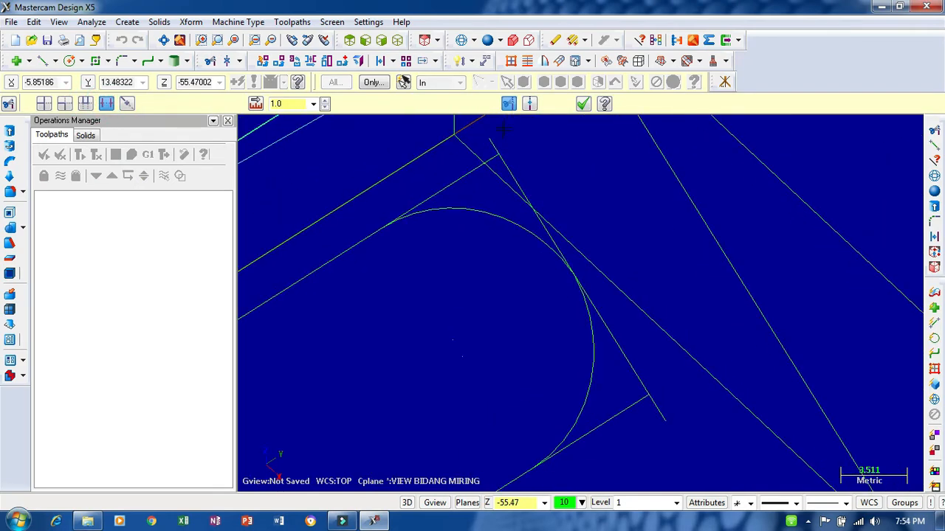
pyautogui.click(485, 211)
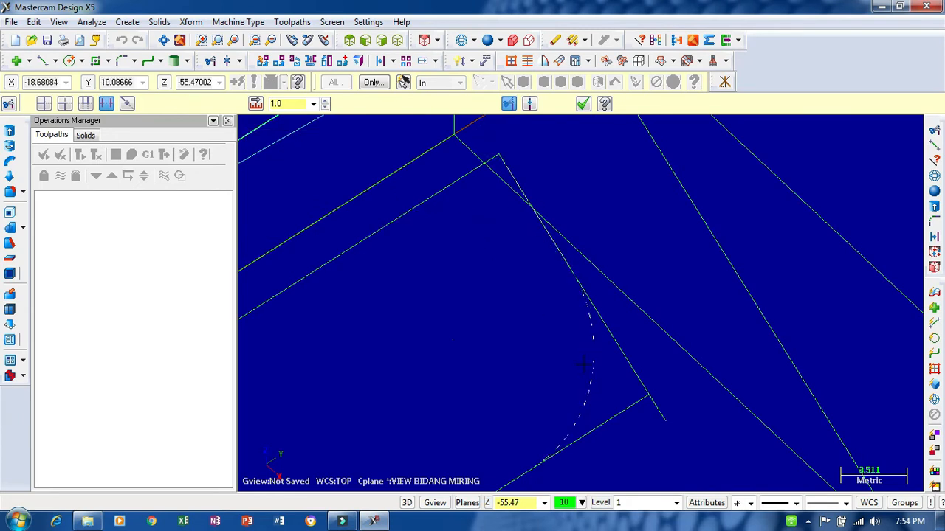
pyautogui.click(582, 363)
pyautogui.click(663, 414)
# - Join the two collinear lines at the slot's upper end into a single line
pyautogui.scroll(-1, 512, 332)
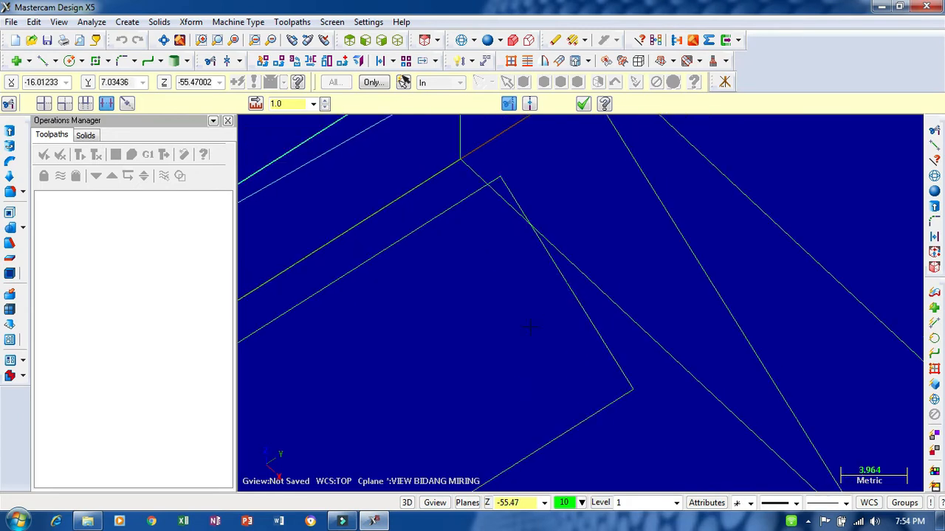
pyautogui.click(239, 60)
pyautogui.click(285, 115)
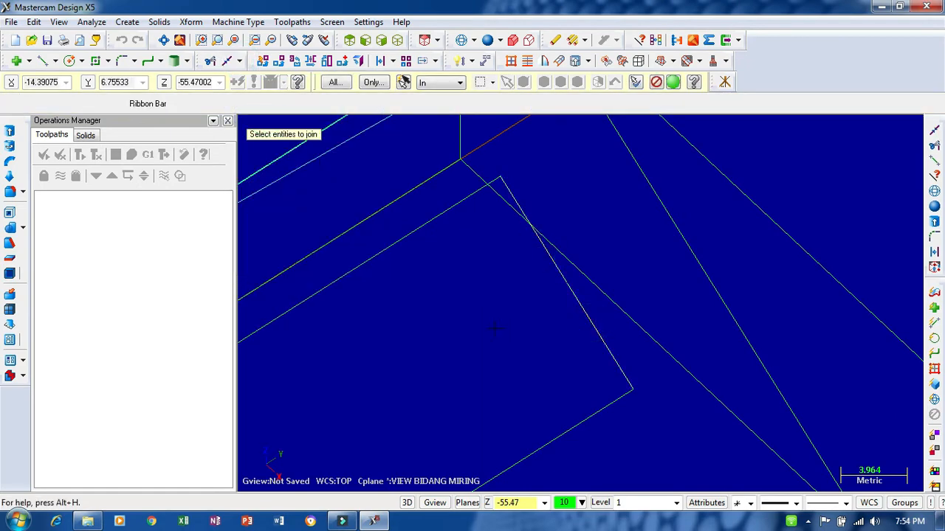
pyautogui.press('Return')
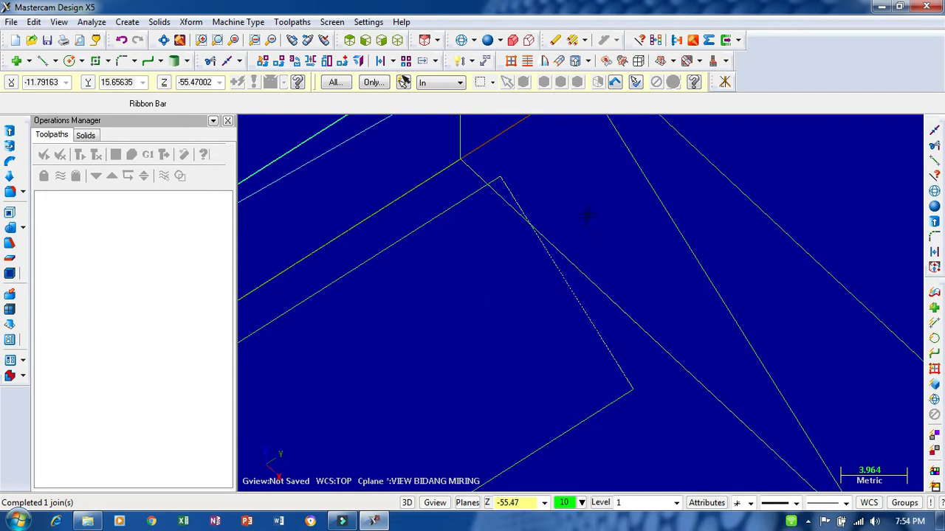
# - Analyze the properties of the joined line at the slot's upper end
pyautogui.click(639, 40)
pyautogui.click(561, 282)
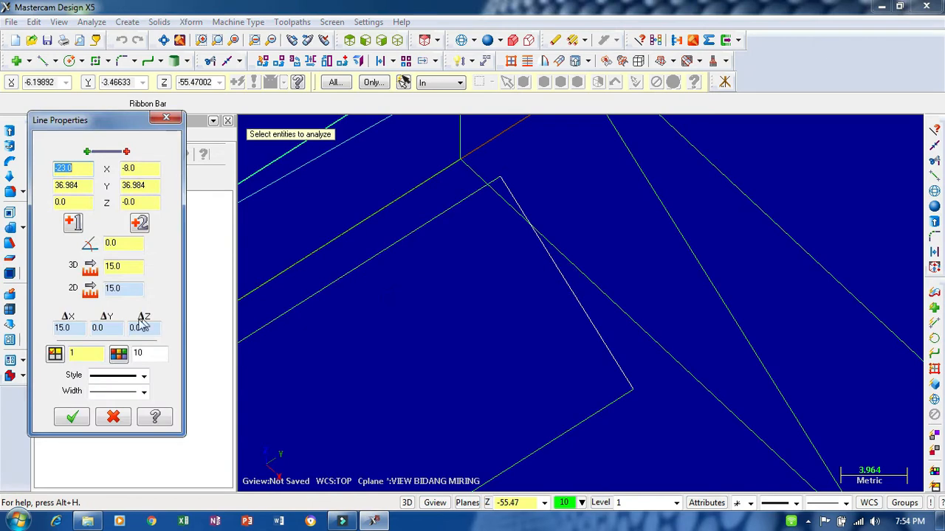
pyautogui.click(158, 122)
# - Fillet both corners of the slot's upper end with a 7.5 mm radius
pyautogui.scroll(-9, 572, 392)
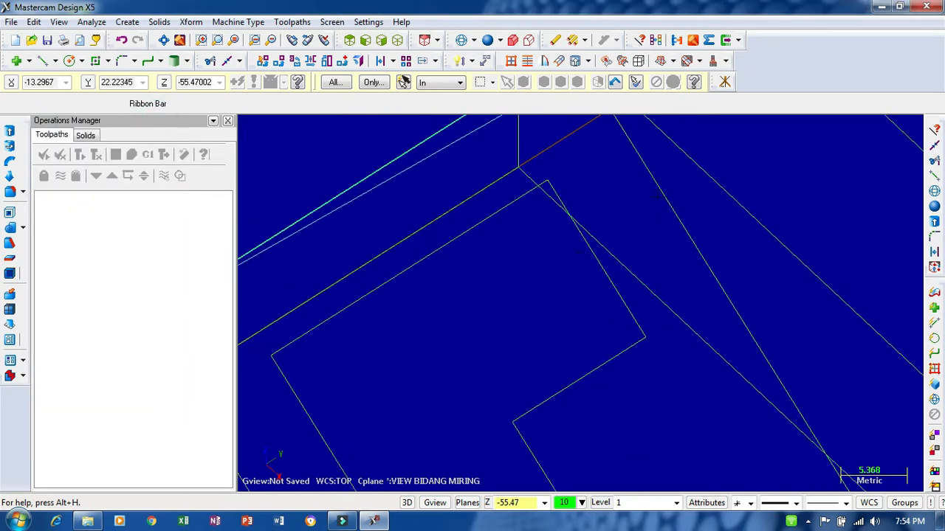
pyautogui.scroll(2, 572, 393)
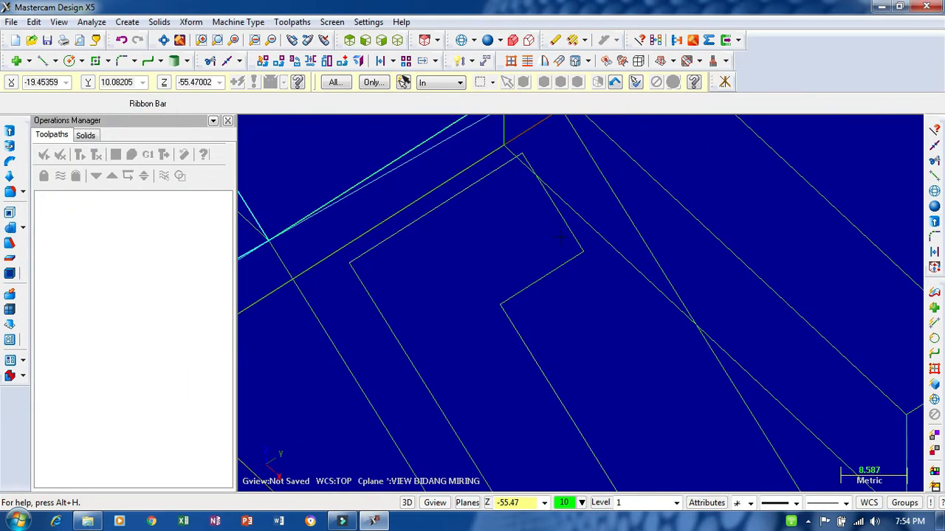
pyautogui.click(123, 61)
pyautogui.click(210, 104)
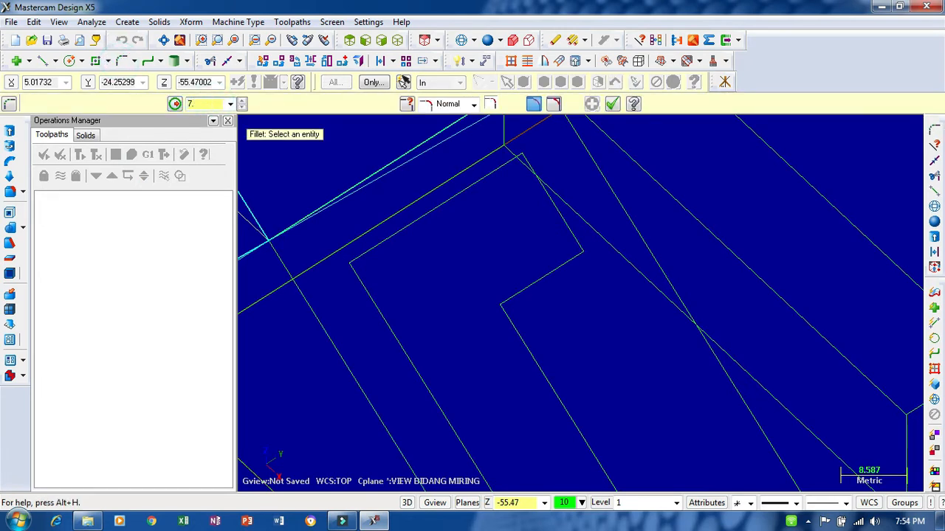
pyautogui.click(480, 181)
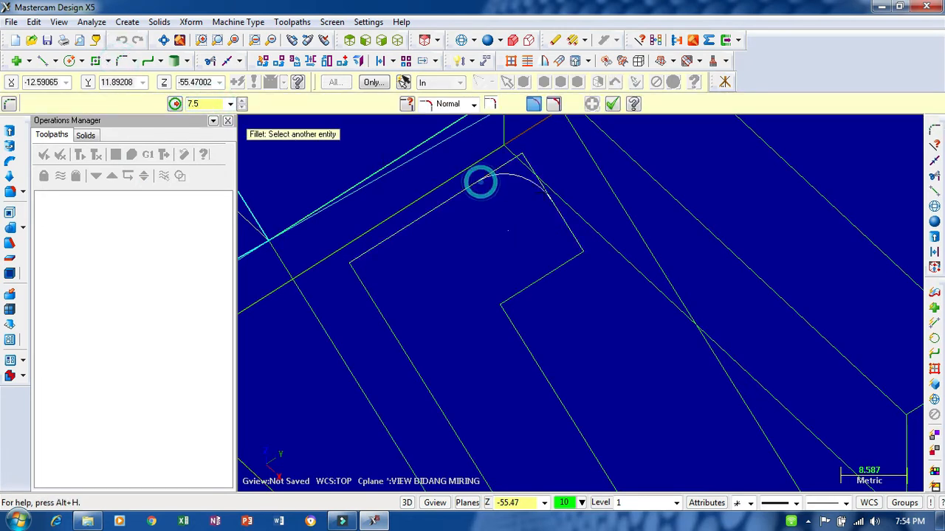
pyautogui.click(547, 196)
pyautogui.click(551, 270)
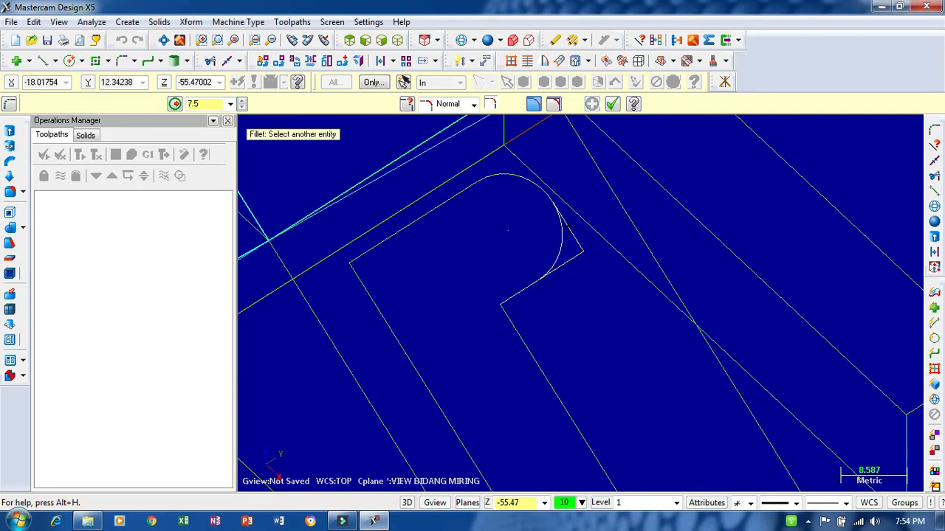
pyautogui.click(569, 230)
pyautogui.scroll(-2, 576, 182)
pyautogui.click(613, 104)
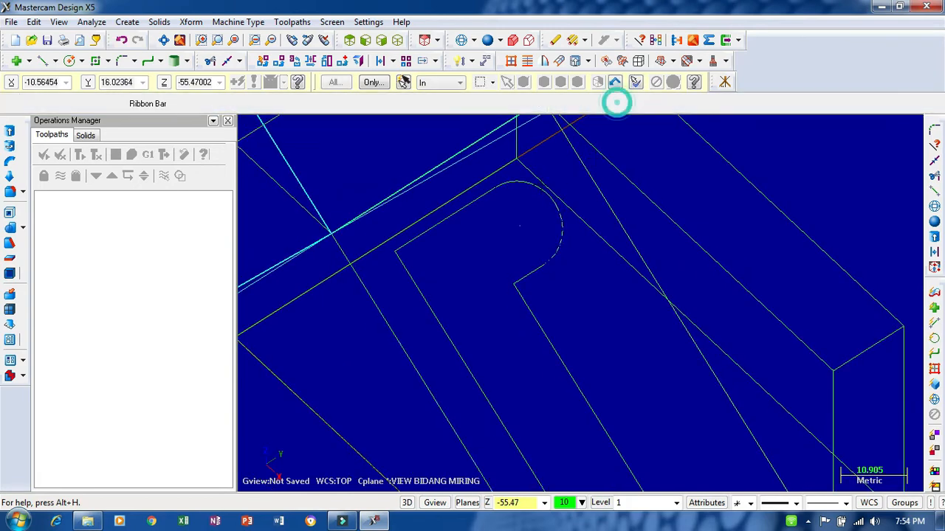
# - Divide and delete the two stub ends that cross at the junction of the slot's lower arcs
pyautogui.scroll(8, 555, 214)
pyautogui.scroll(-9, 558, 214)
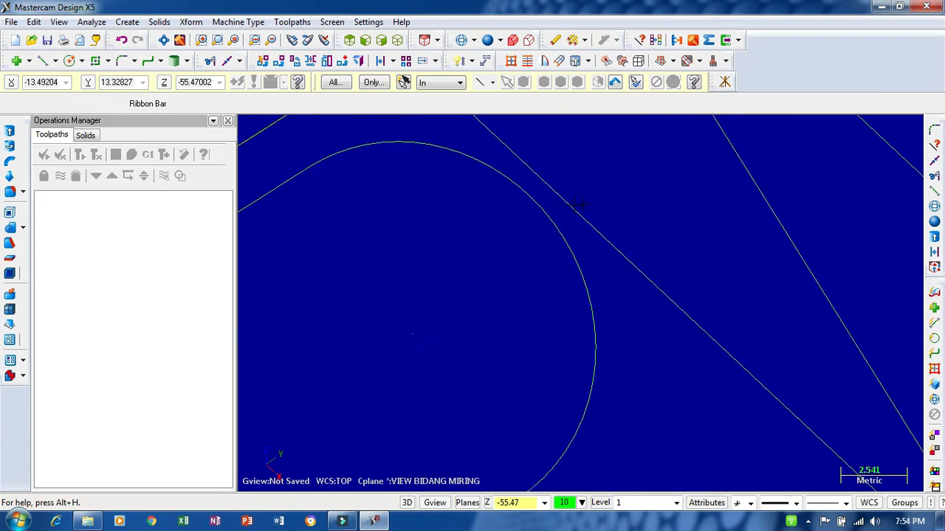
pyautogui.scroll(-3, 530, 249)
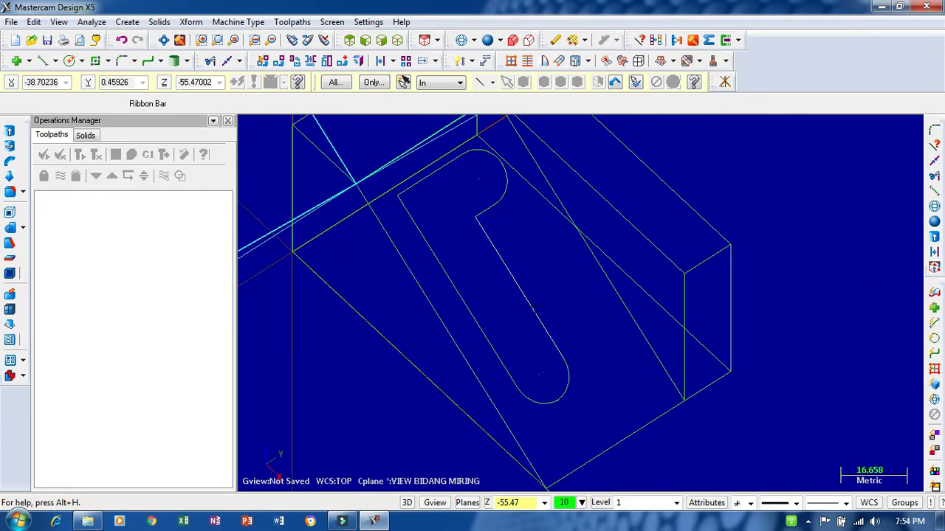
pyautogui.scroll(15, 563, 367)
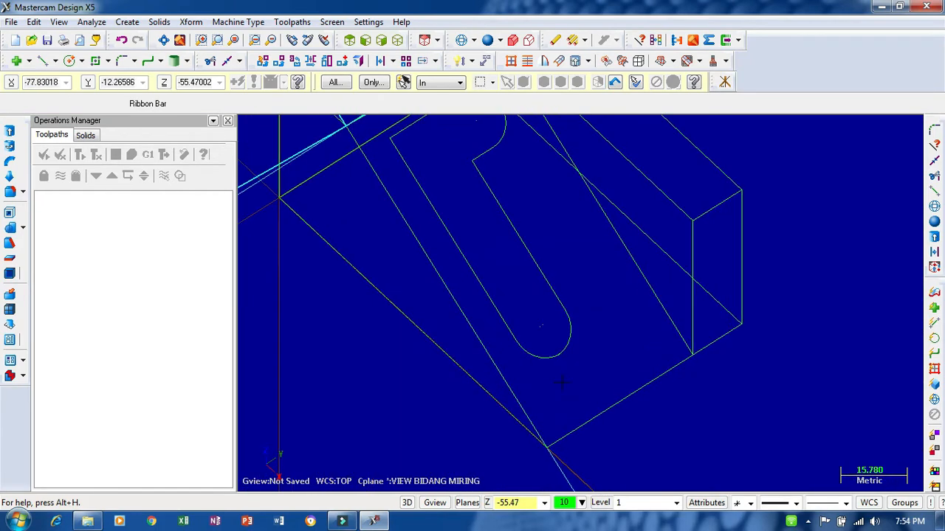
pyautogui.scroll(10, 500, 255)
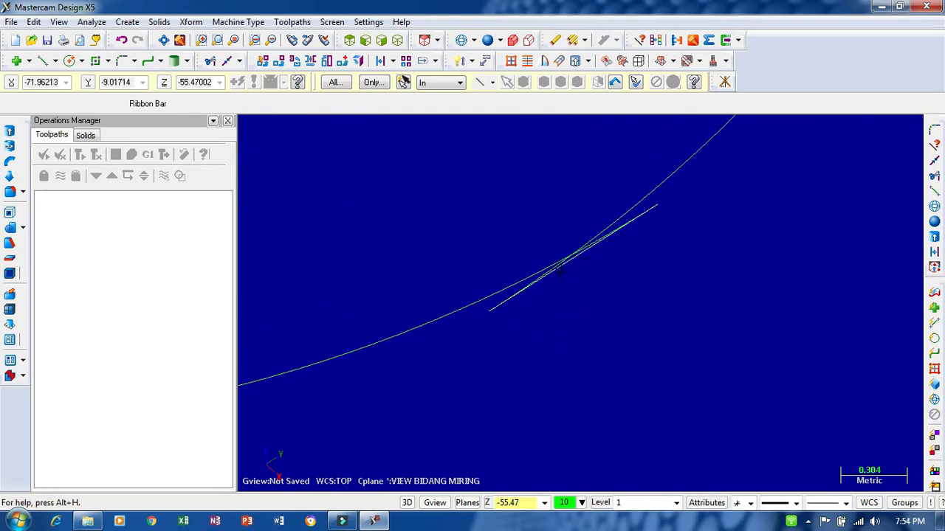
pyautogui.scroll(5, 579, 251)
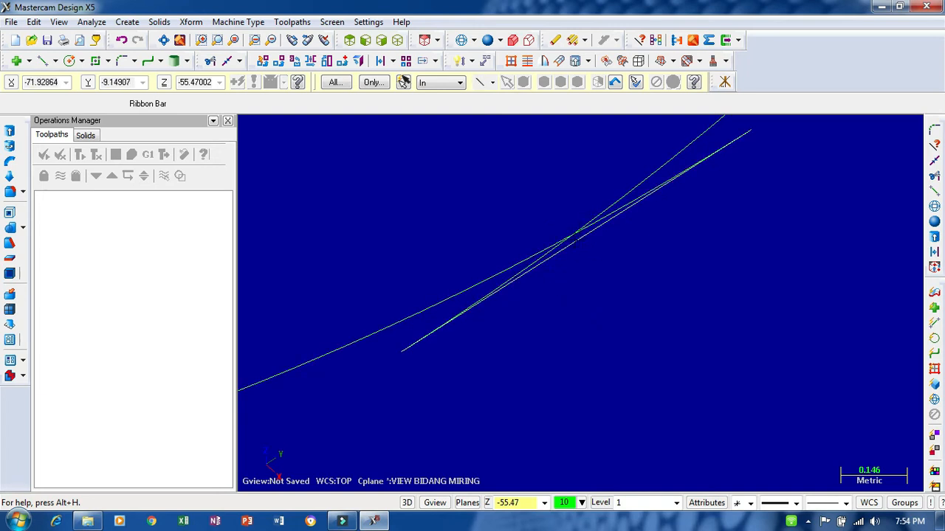
pyautogui.scroll(-2, 567, 349)
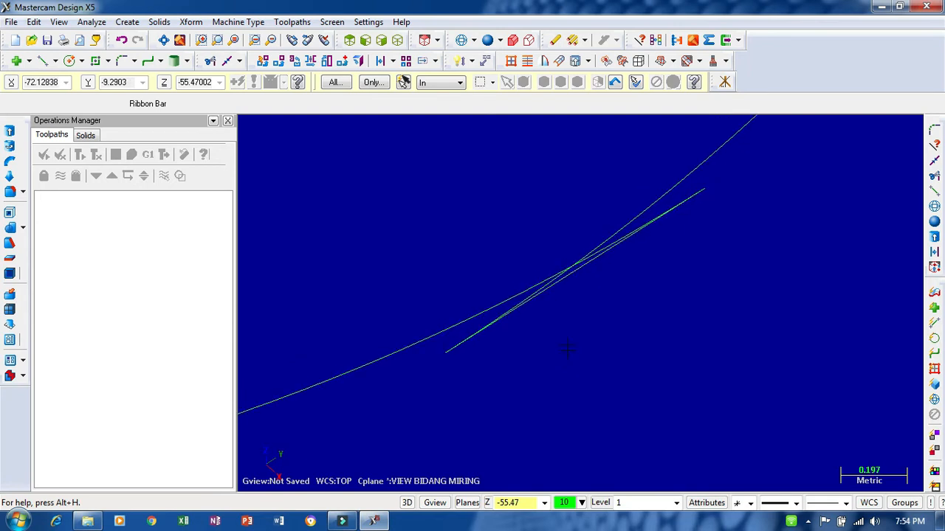
pyautogui.click(211, 60)
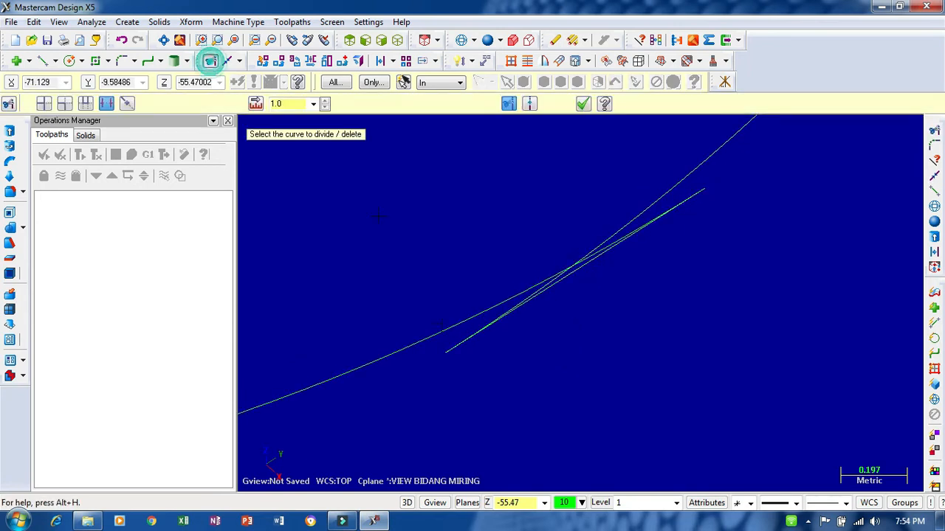
pyautogui.click(491, 322)
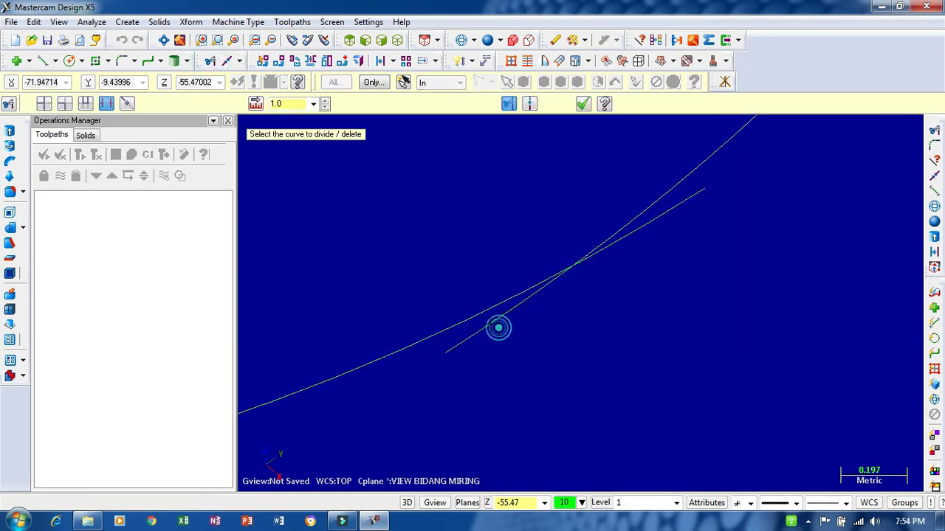
pyautogui.click(640, 232)
pyautogui.scroll(-1, 601, 334)
pyautogui.scroll(-8, 601, 335)
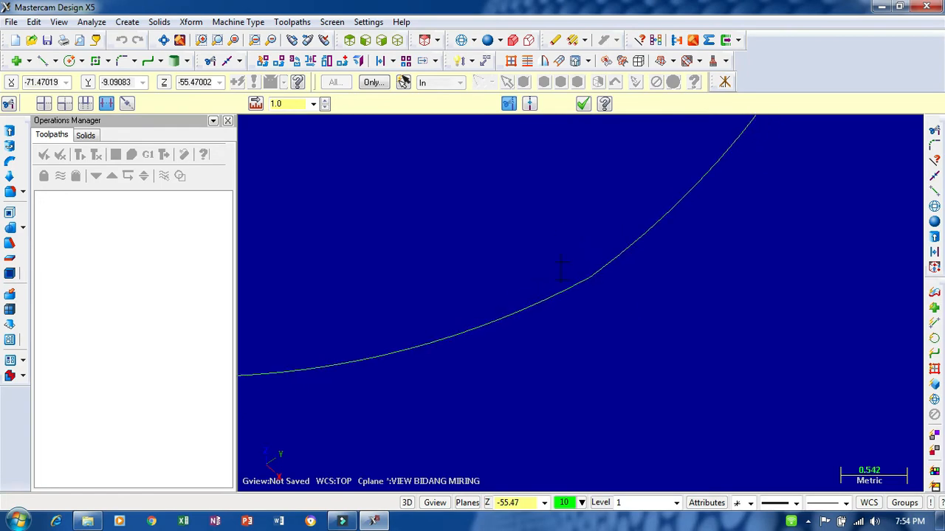
pyautogui.scroll(-3, 556, 379)
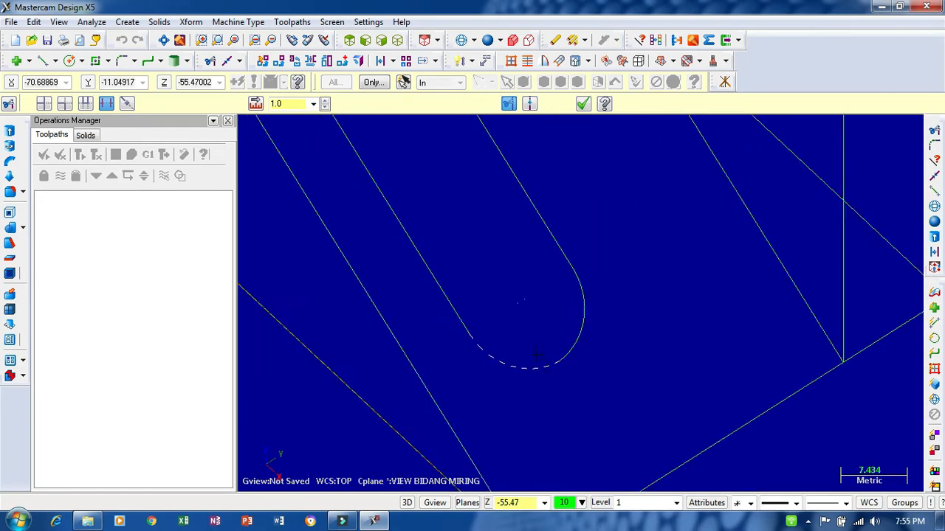
# - Draw a line about 15.4 mm long at 90° outward from the junction of the slot's lower arcs
pyautogui.click(37, 61)
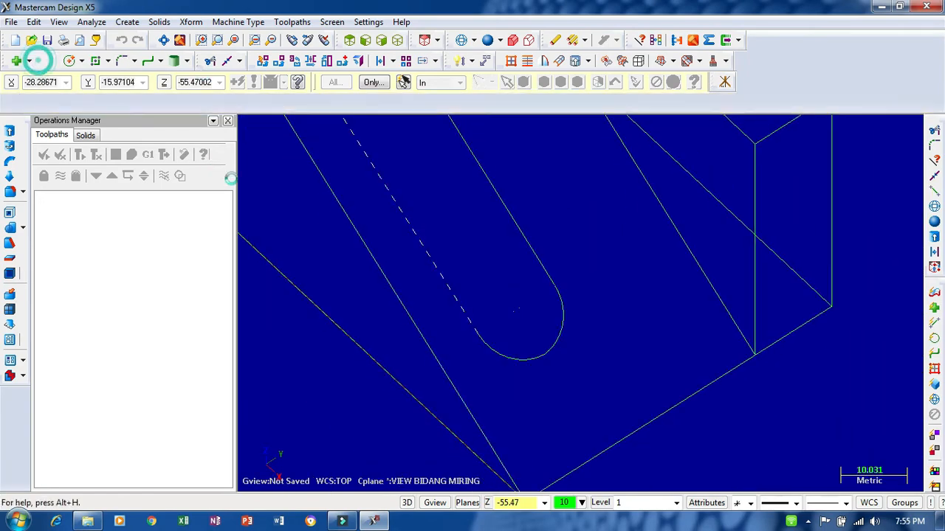
pyautogui.click(547, 358)
pyautogui.click(622, 303)
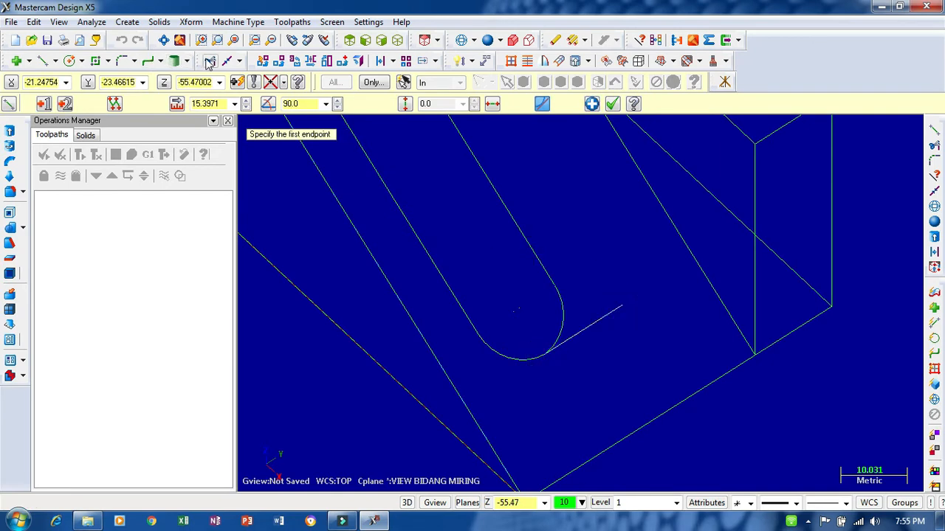
# - Extend both long straight edges of the slot and the new line until they meet in corners at the lower end
pyautogui.click(210, 61)
pyautogui.click(534, 247)
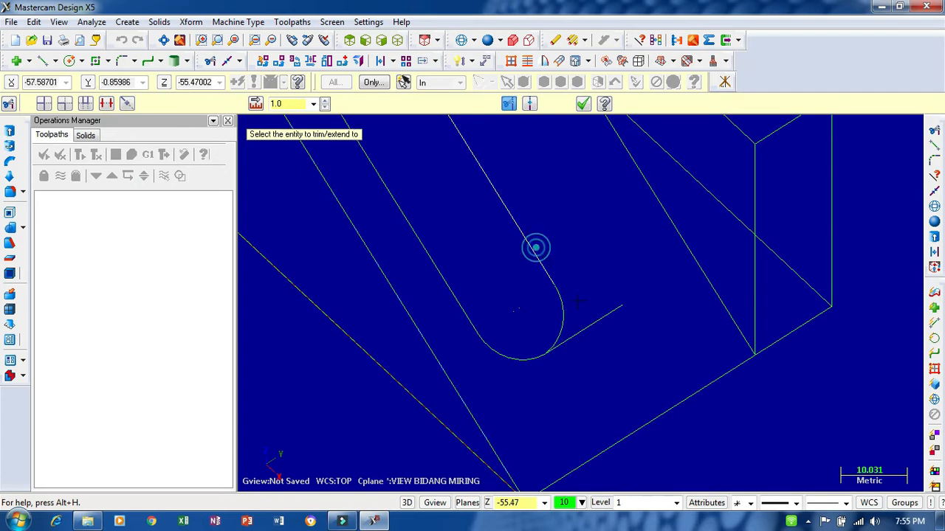
pyautogui.click(591, 326)
pyautogui.click(565, 340)
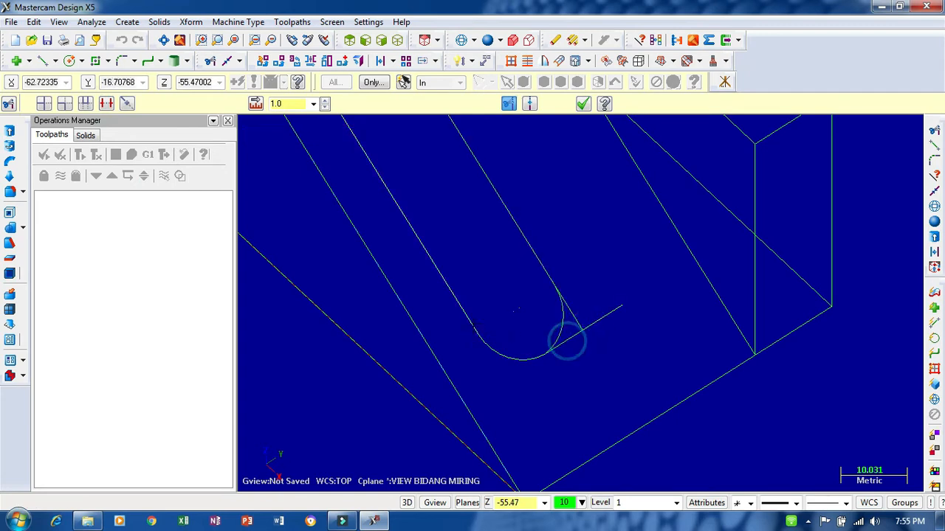
pyautogui.click(471, 314)
pyautogui.click(455, 295)
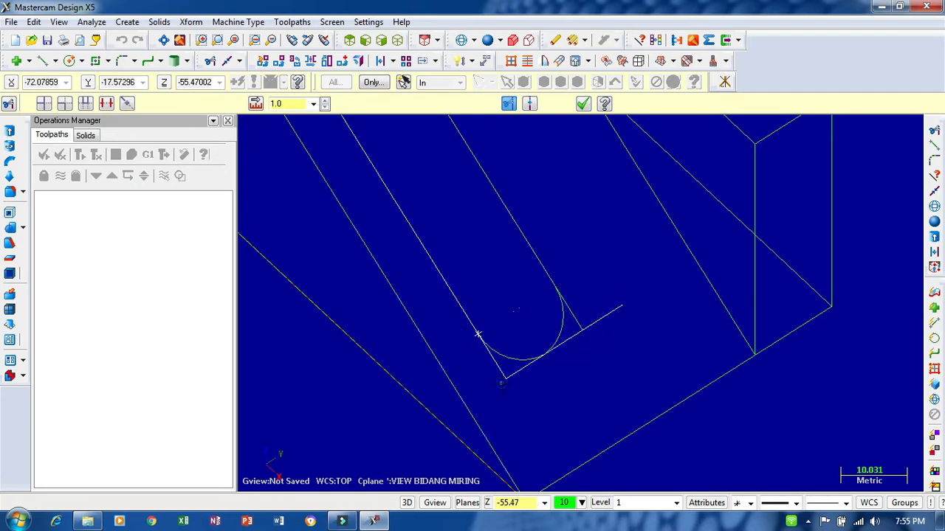
pyautogui.click(502, 382)
pyautogui.click(582, 104)
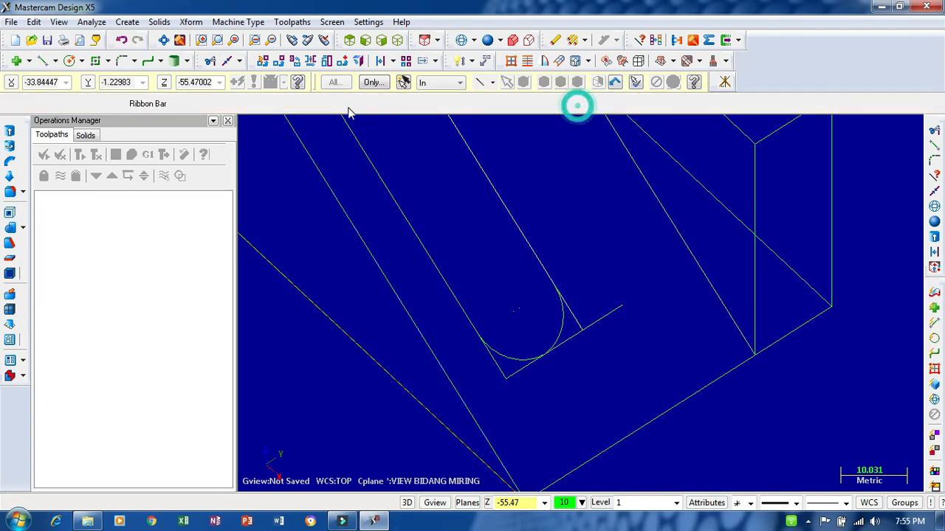
# - Divide and delete the new end line's overhang and both old arcs at the slot's lower end
pyautogui.click(211, 60)
pyautogui.click(107, 104)
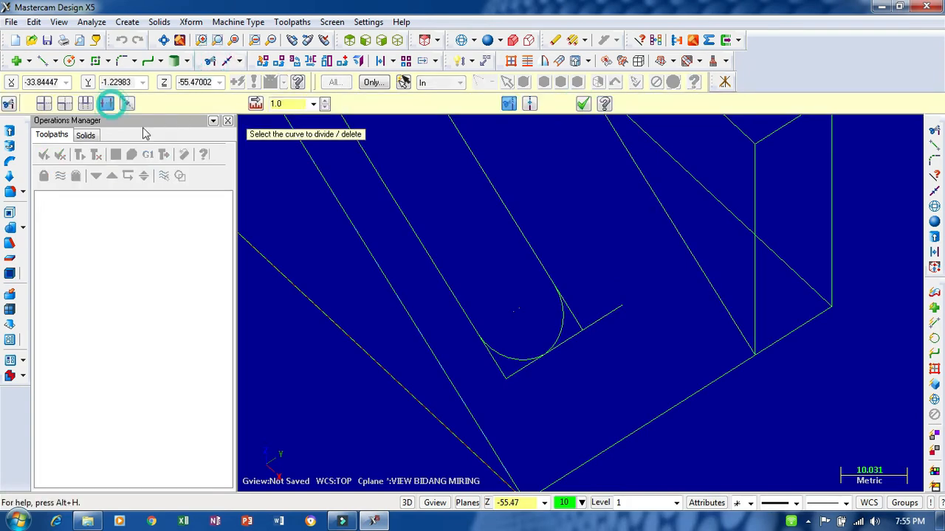
pyautogui.click(610, 315)
pyautogui.scroll(1, 587, 343)
pyautogui.scroll(1, 587, 343)
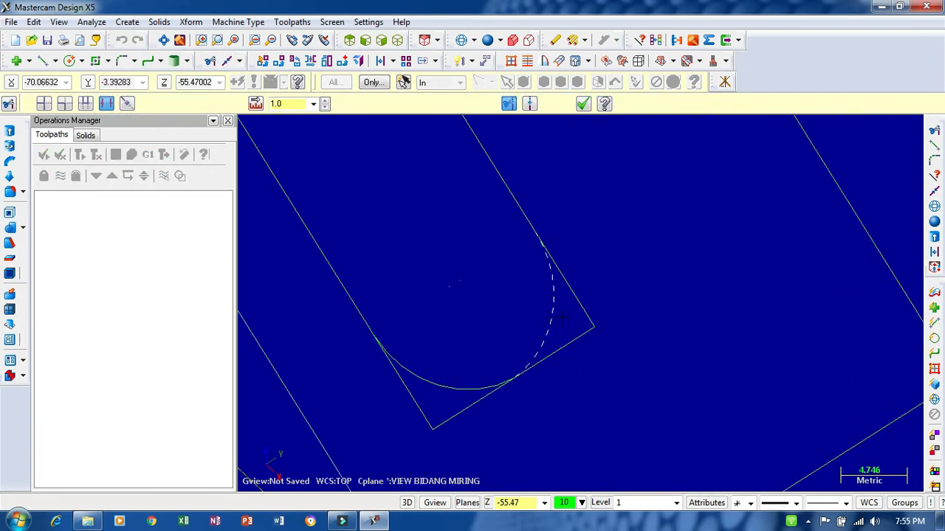
pyautogui.click(546, 317)
pyautogui.click(463, 382)
pyautogui.scroll(1, 580, 223)
pyautogui.scroll(-1, 579, 223)
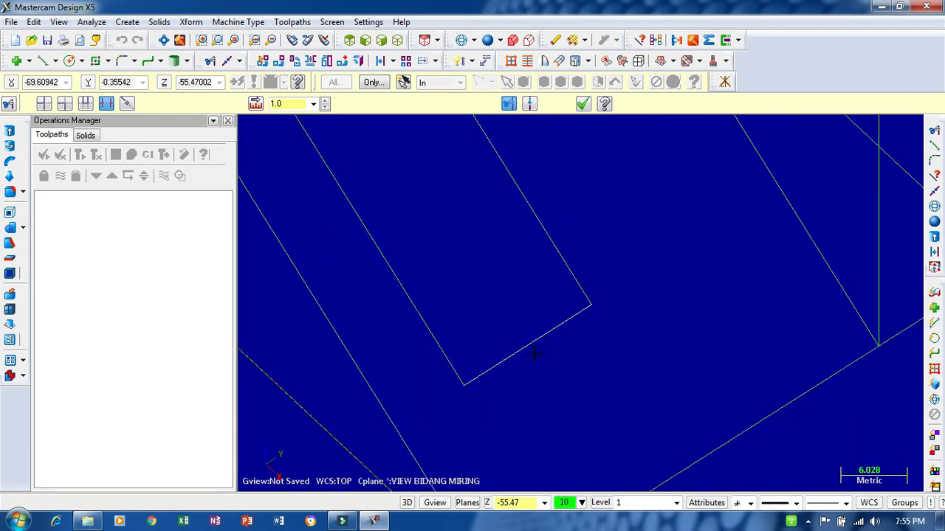
# - Analyze the length of the straight line closing the slot's lower end
pyautogui.click(636, 46)
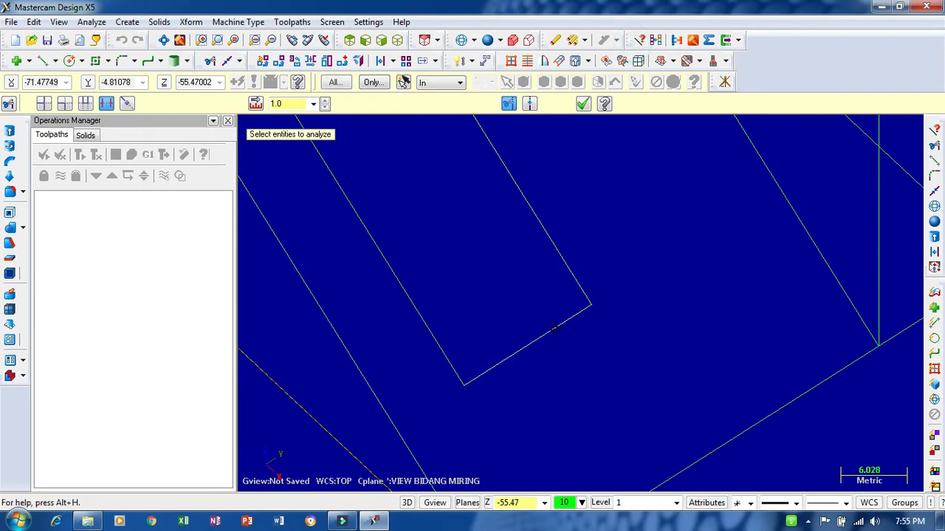
pyautogui.click(544, 333)
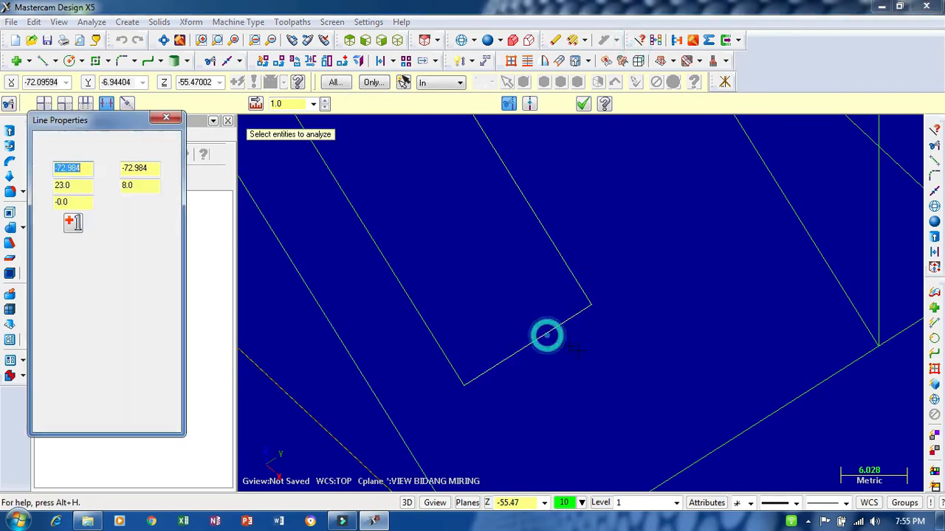
pyautogui.click(166, 118)
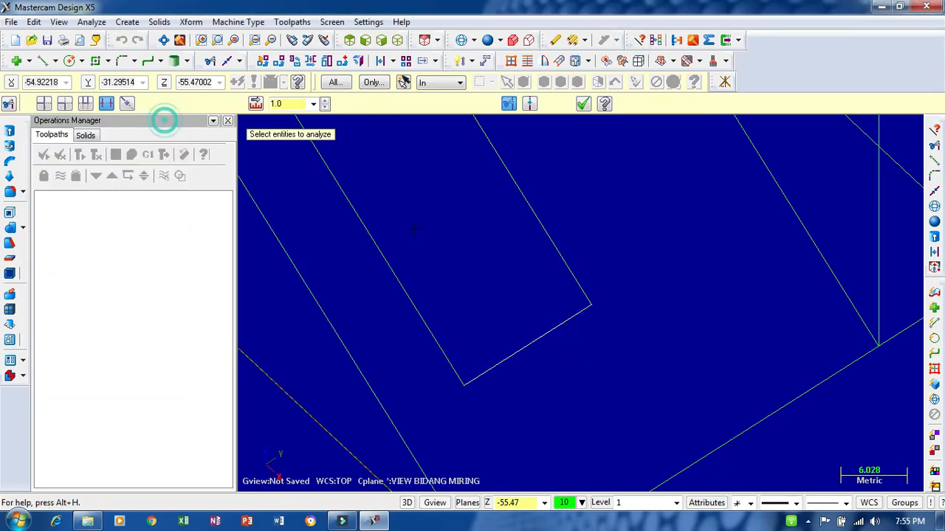
# - Fillet both corners of the slot's squared lower end with a 7.5 mm radius
pyautogui.click(123, 61)
pyautogui.click(471, 329)
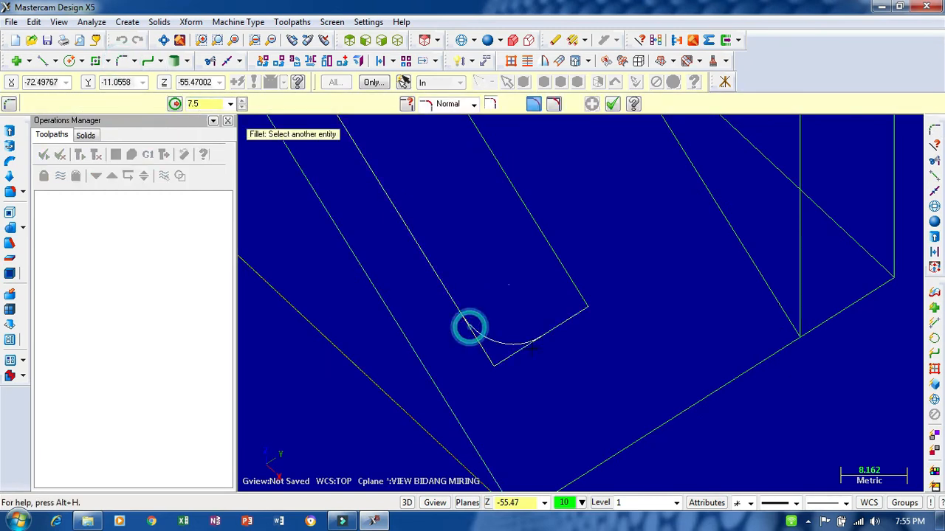
pyautogui.click(531, 343)
pyautogui.click(564, 262)
pyautogui.click(549, 327)
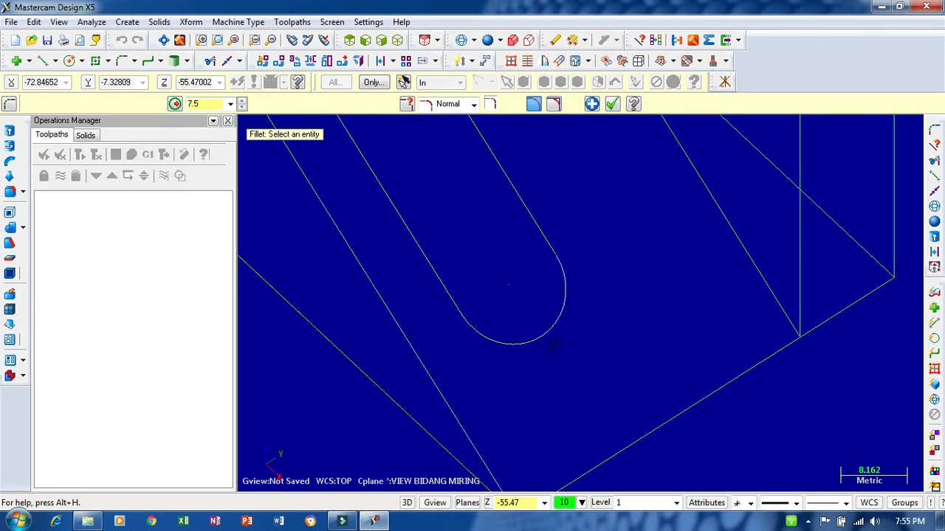
pyautogui.scroll(10, 553, 343)
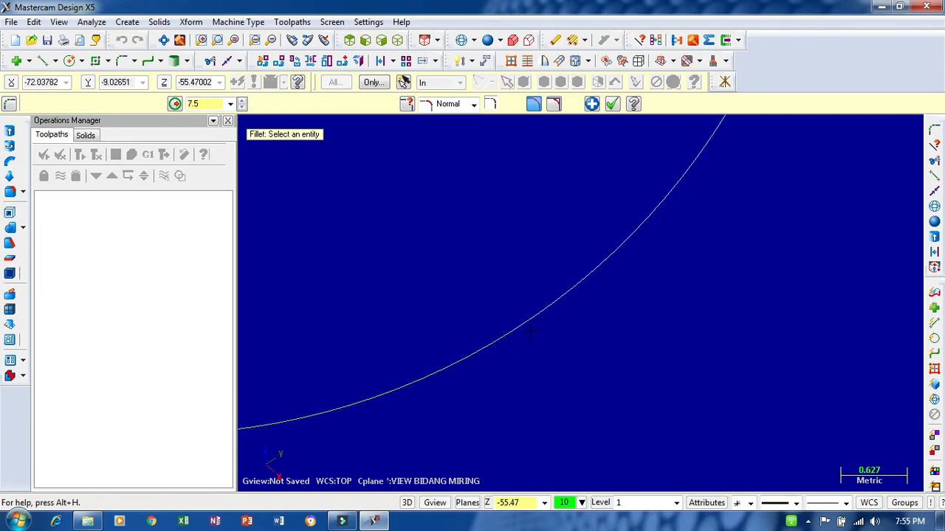
pyautogui.scroll(-10, 667, 310)
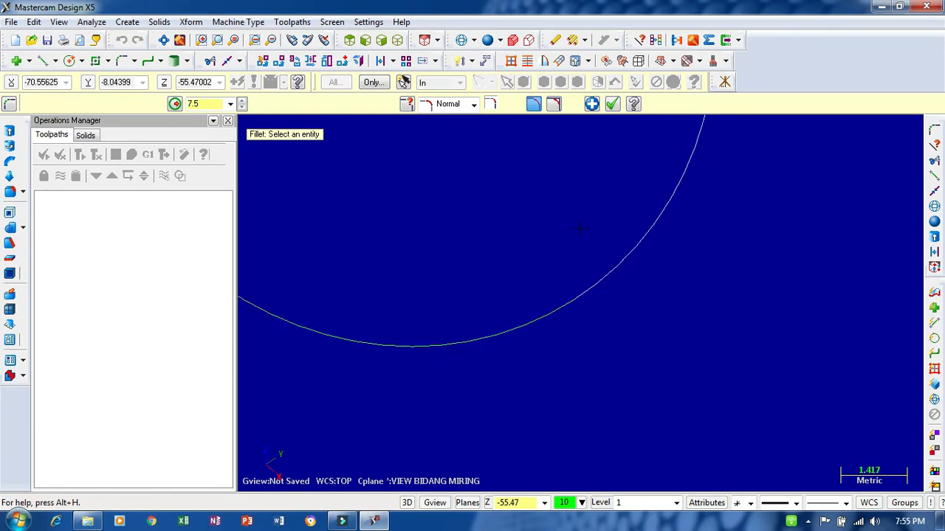
pyautogui.scroll(-2, 540, 318)
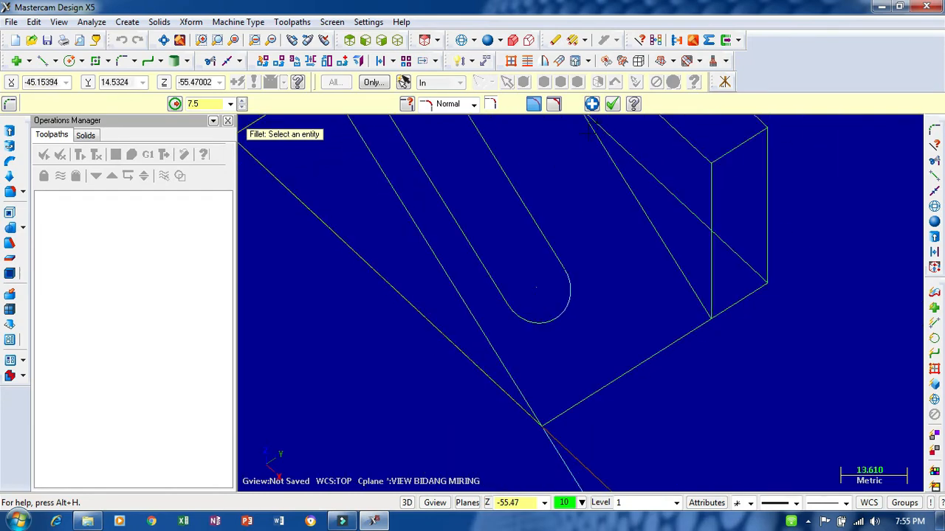
pyautogui.click(612, 103)
# - Extrude the closed hook-shaped slot profile as a 5 mm deep cut into the sloped solid
pyautogui.scroll(-5, 512, 366)
pyautogui.scroll(3, 451, 221)
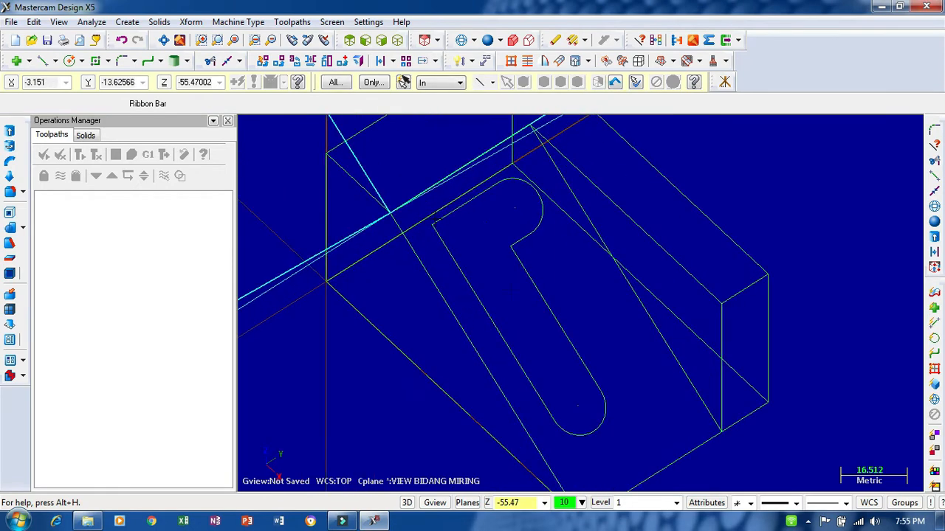
pyautogui.moveTo(595, 313)
pyautogui.mouseDown(button='middle')
pyautogui.moveTo(609, 312)
pyautogui.moveTo(597, 301)
pyautogui.mouseUp(button='middle')
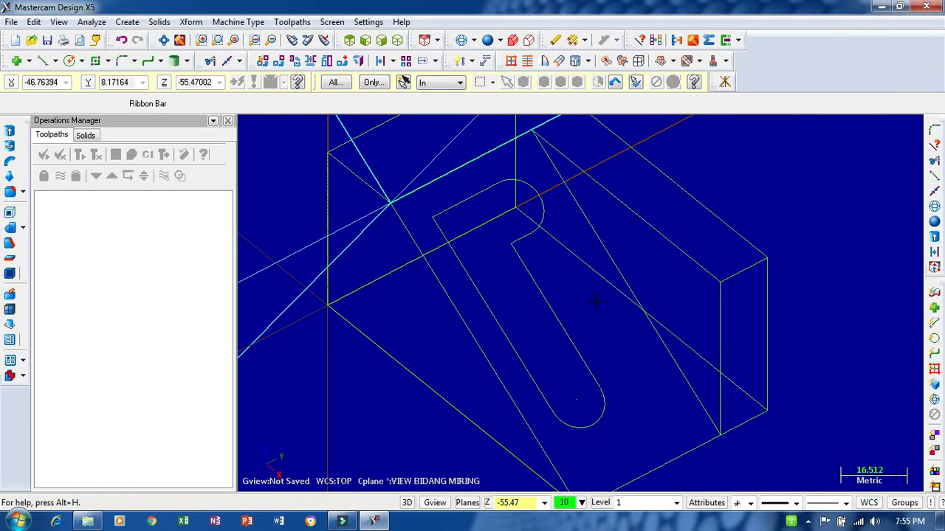
pyautogui.click(10, 130)
pyautogui.click(471, 193)
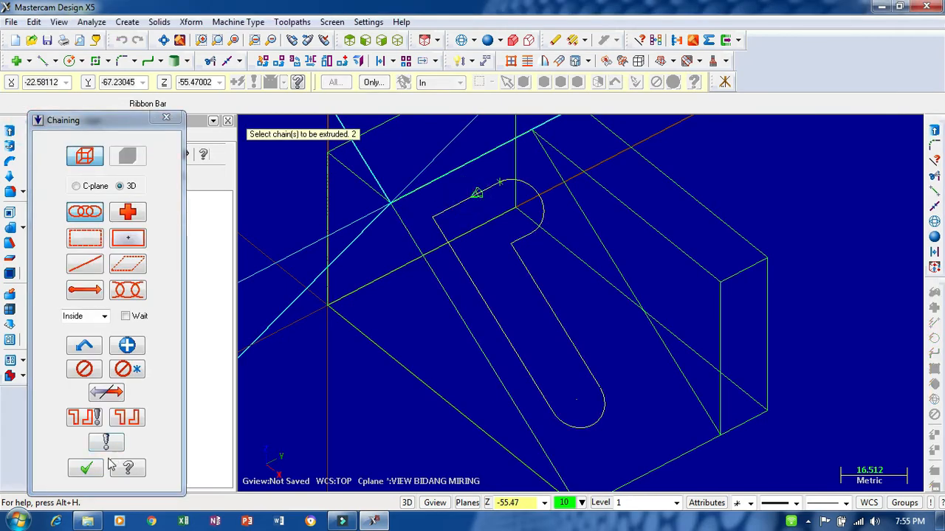
pyautogui.click(86, 468)
pyautogui.moveTo(476, 187); pyautogui.dragTo(452, 213, button='middle')
pyautogui.click(446, 215)
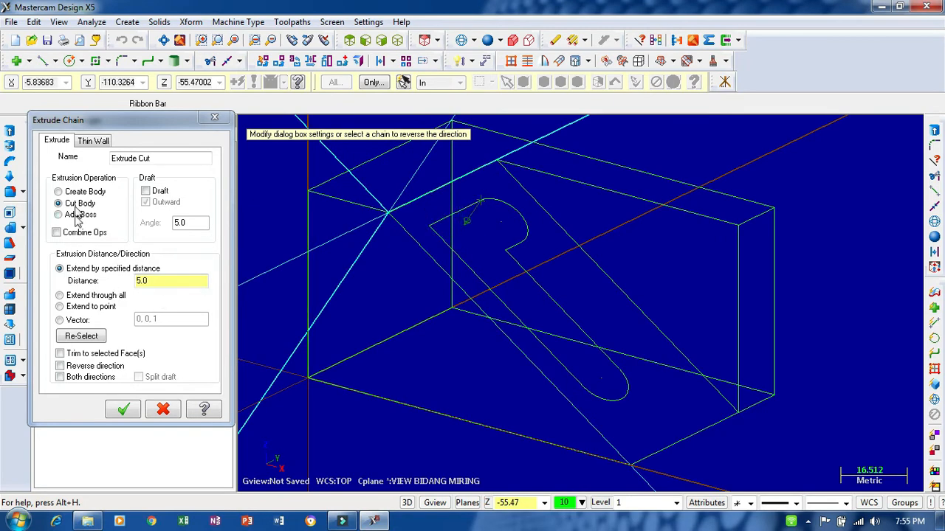
pyautogui.click(123, 410)
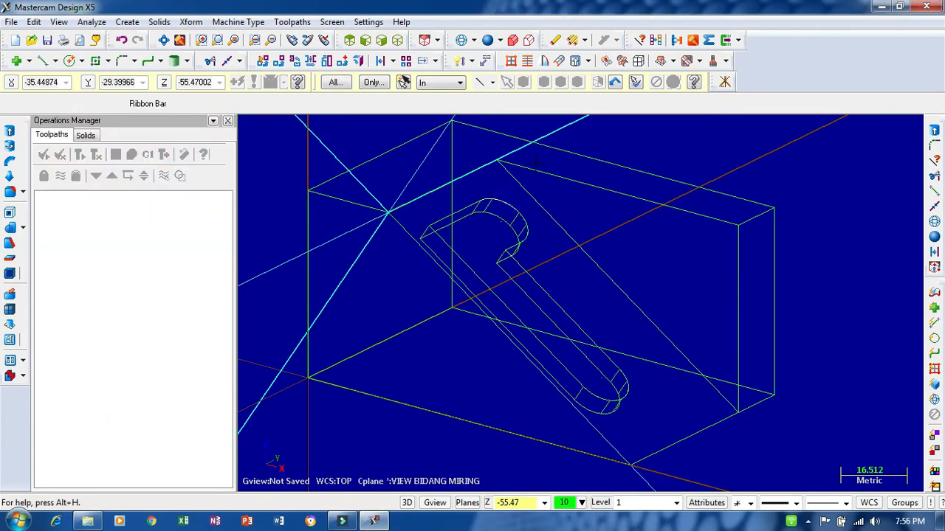
# - Shade the finished part and save it in the MCX folder as "file 1"
pyautogui.click(487, 40)
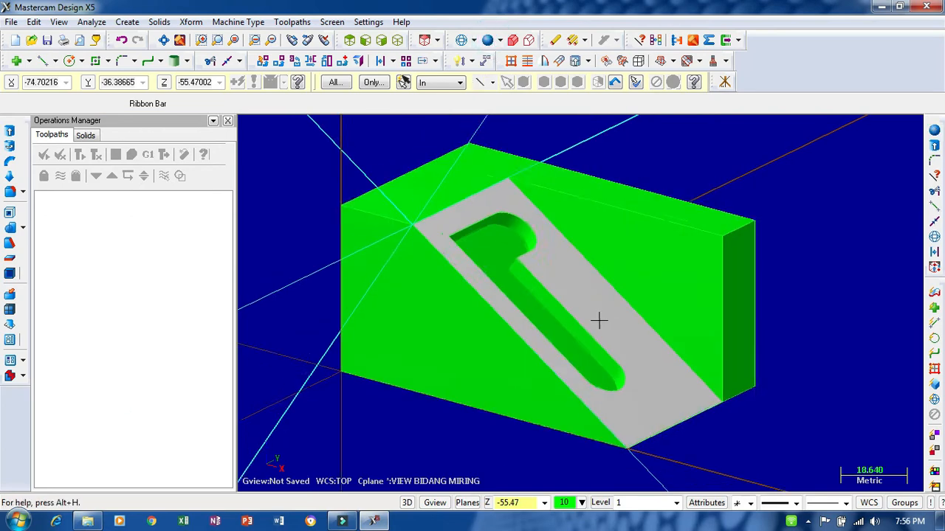
pyautogui.moveTo(598, 320)
pyautogui.mouseDown(button='middle')
pyautogui.moveTo(702, 211)
pyautogui.moveTo(637, 190)
pyautogui.moveTo(659, 202)
pyautogui.moveTo(603, 327)
pyautogui.moveTo(566, 347)
pyautogui.moveTo(637, 293)
pyautogui.moveTo(336, 264)
pyautogui.mouseUp(button='middle')
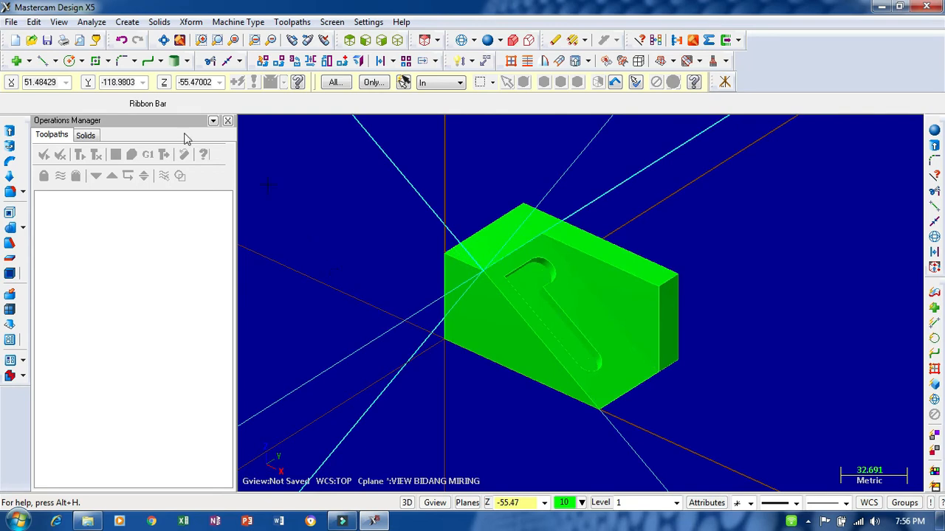
pyautogui.click(46, 40)
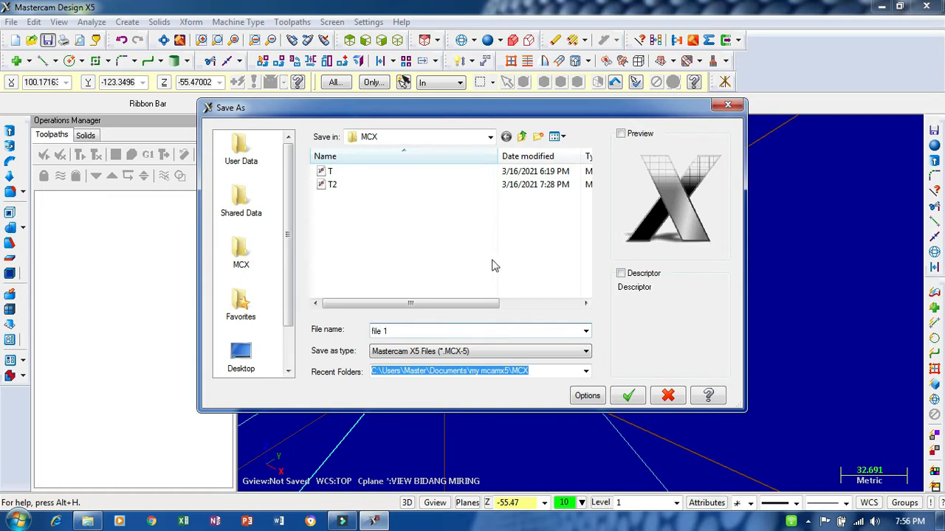
pyautogui.click(628, 396)
pyautogui.moveTo(624, 344); pyautogui.dragTo(440, 228, button='middle')
pyautogui.scroll(1, 440, 229)
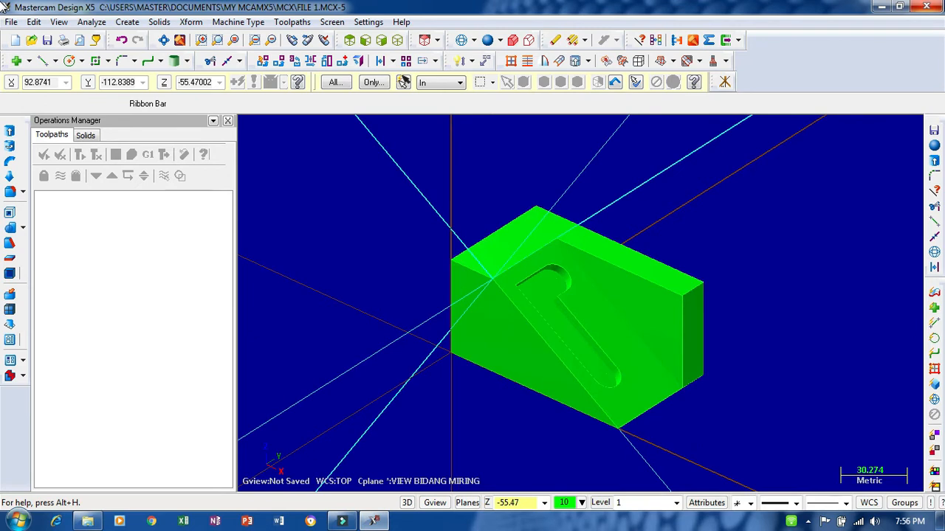
# - Close Mastercam X5 and try to start Mastercam X9, declining the activation code, and refresh the desktop
pyautogui.click(927, 6)
pyautogui.click(485, 295)
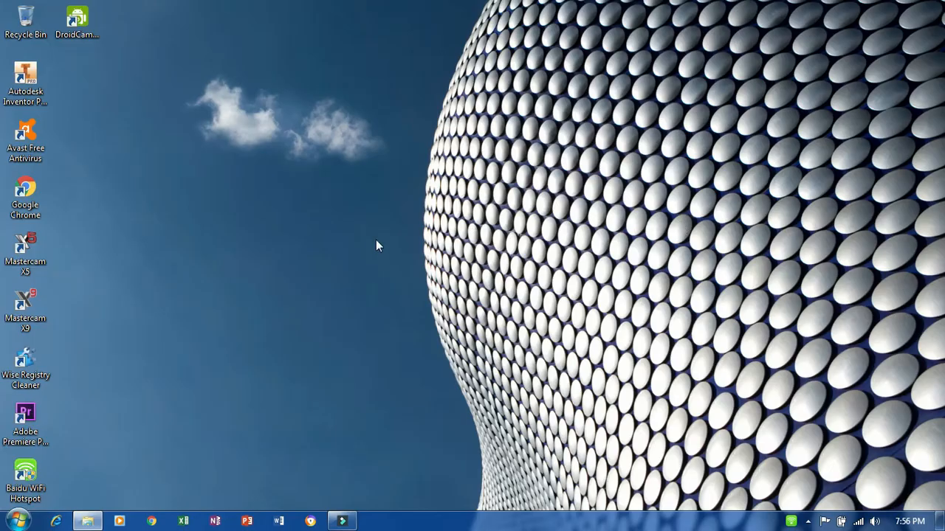
pyautogui.doubleClick(25, 307)
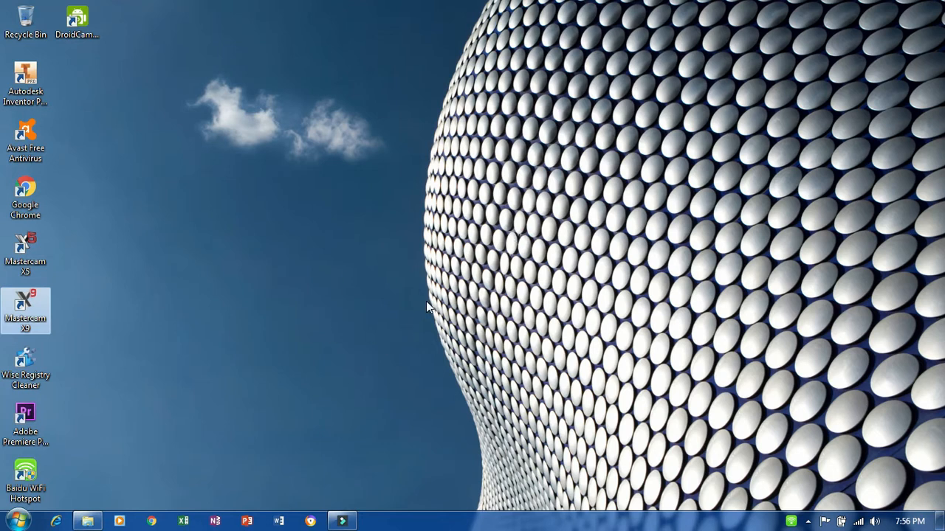
pyautogui.rightClick(350, 171)
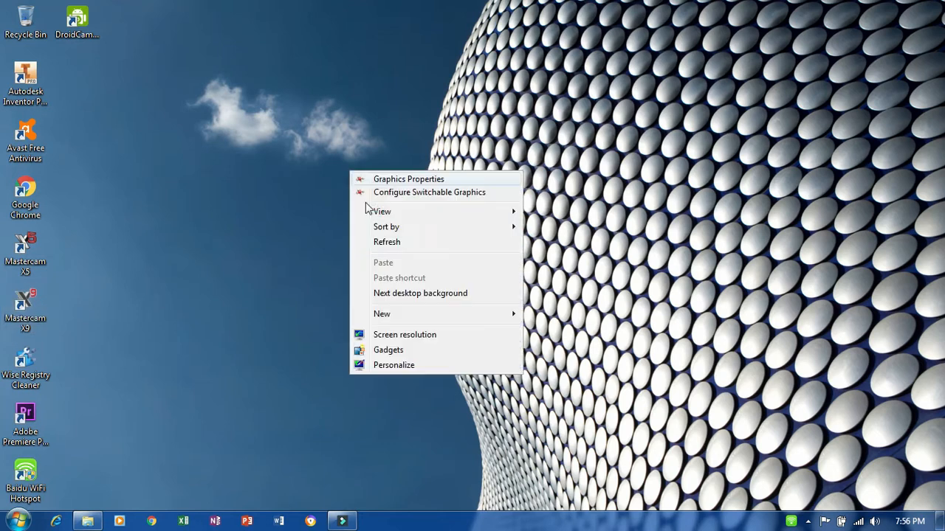
pyautogui.click(390, 243)
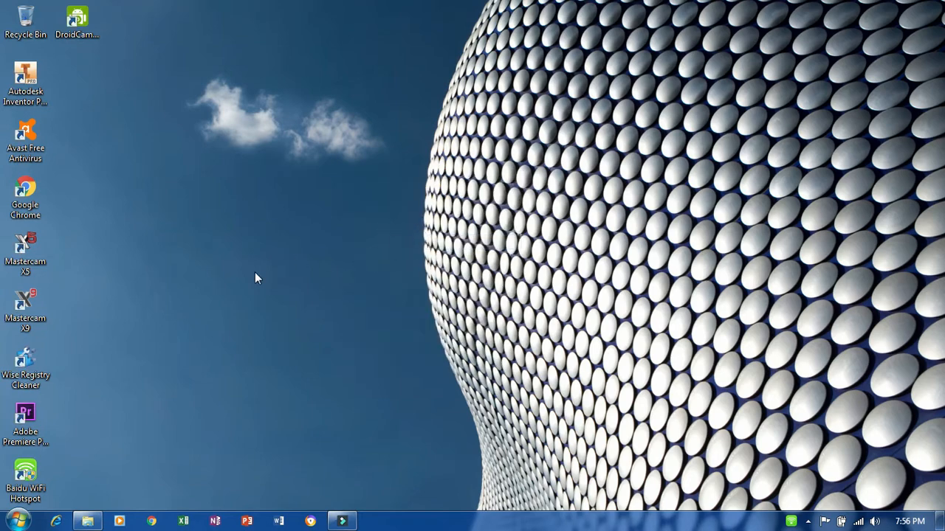
pyautogui.rightClick(347, 190)
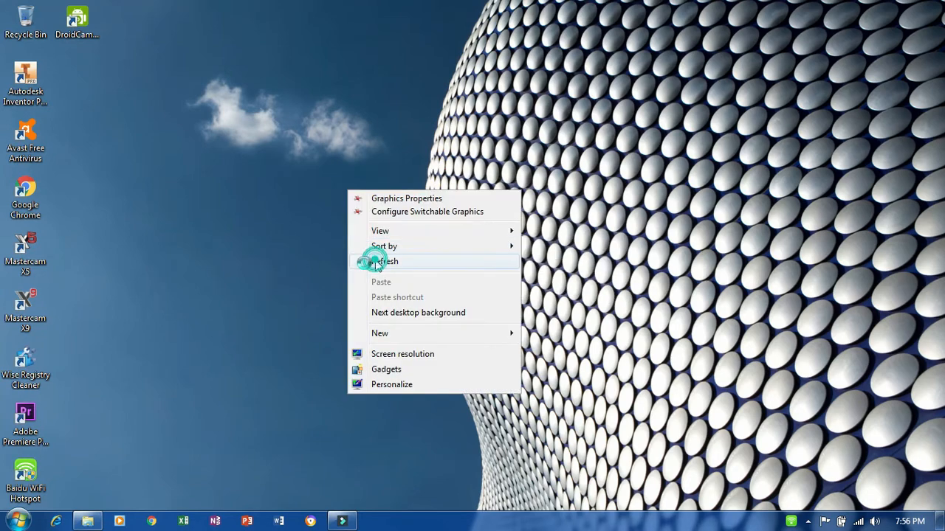
pyautogui.click(371, 261)
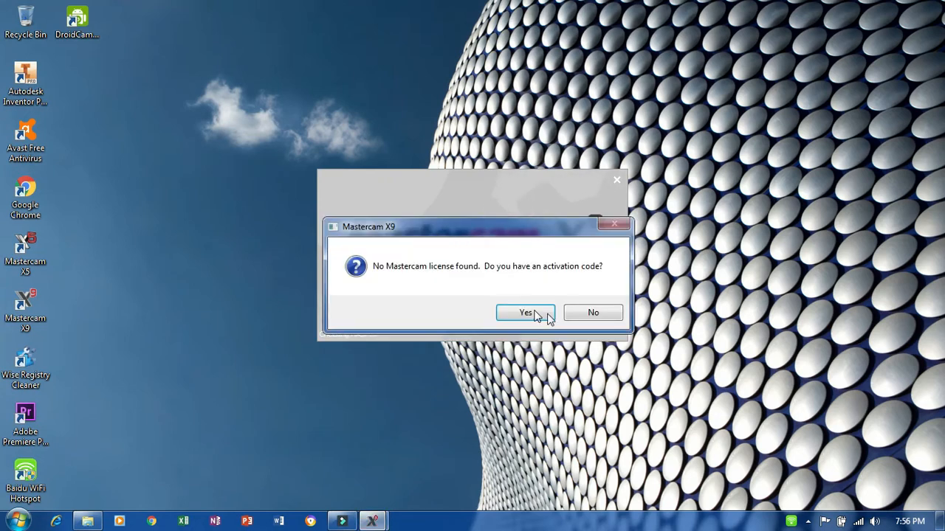
pyautogui.click(604, 312)
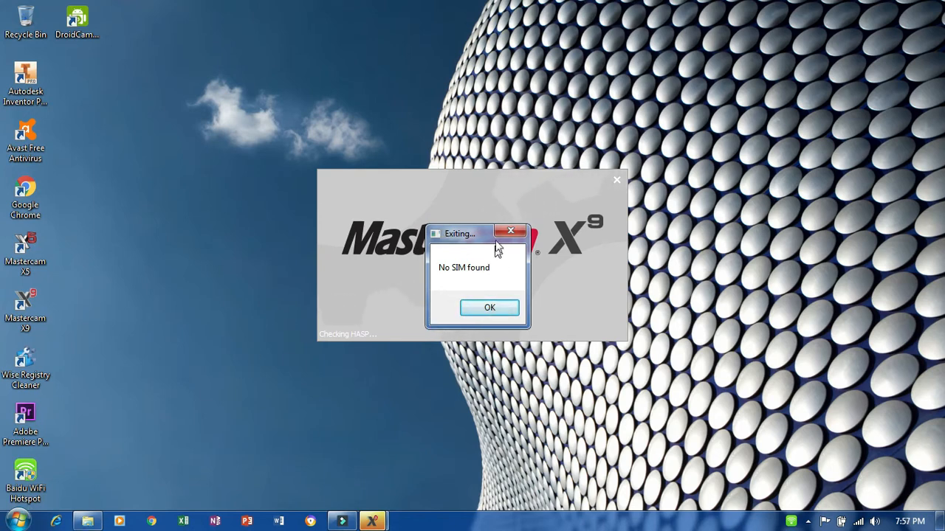
pyautogui.click(479, 310)
pyautogui.rightClick(192, 195)
pyautogui.click(221, 265)
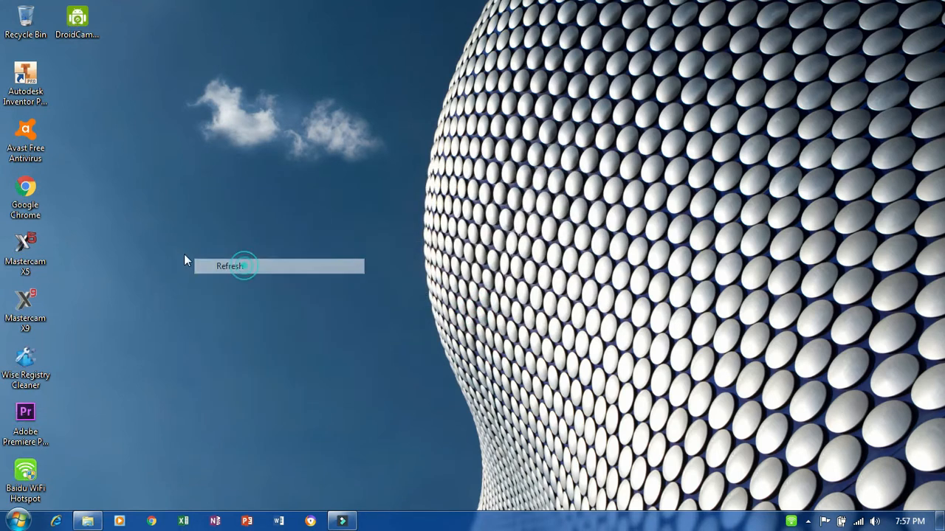
# - Start Mastercam X5 and open the recent file FILE 1.MCX-5
pyautogui.doubleClick(25, 251)
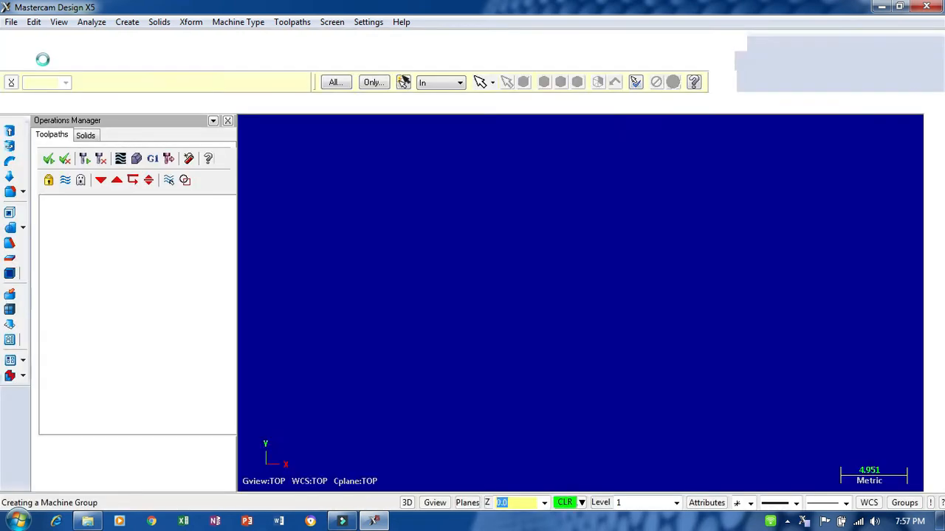
pyautogui.click(12, 23)
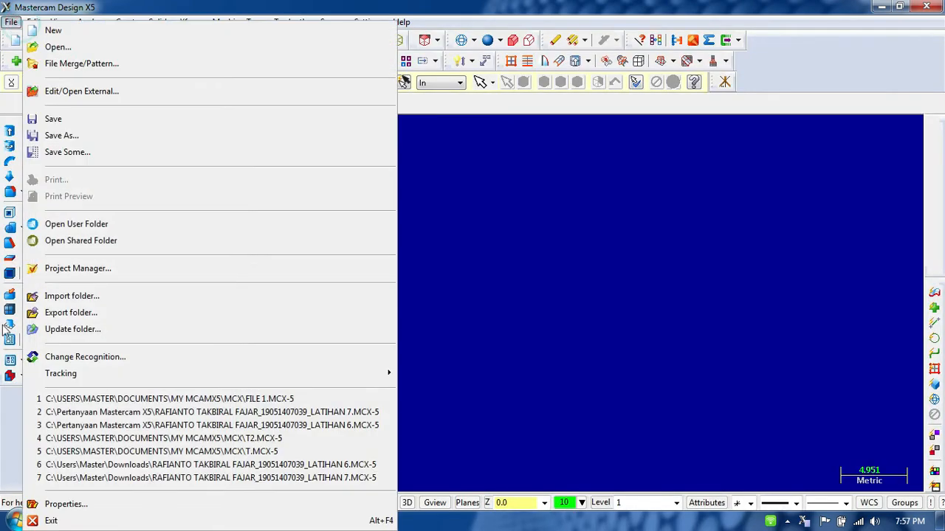
pyautogui.click(287, 403)
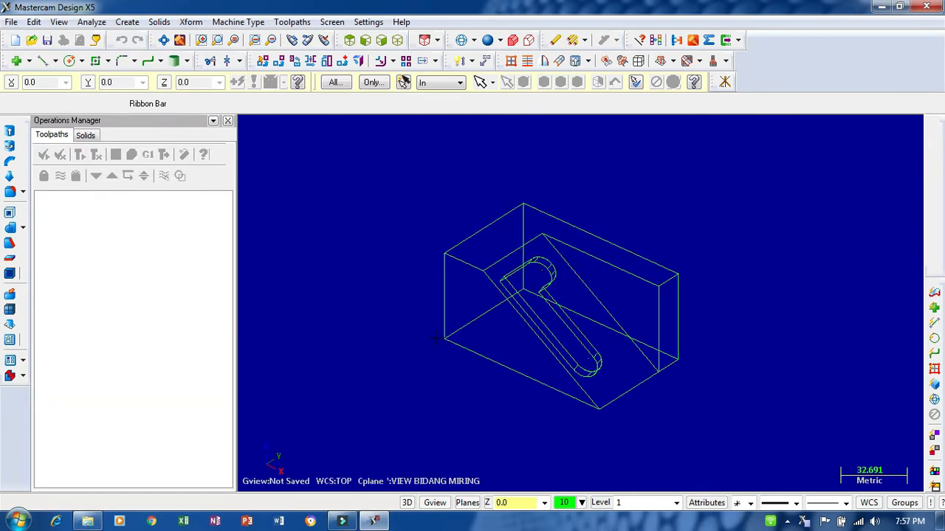
# - Shade the reopened part and examine its sloped face and slot cut from several angles
pyautogui.click(488, 40)
pyautogui.moveTo(566, 248)
pyautogui.mouseDown(button='middle')
pyautogui.moveTo(480, 348)
pyautogui.moveTo(513, 298)
pyautogui.moveTo(553, 344)
pyautogui.moveTo(470, 321)
pyautogui.moveTo(477, 338)
pyautogui.mouseUp(button='middle')
pyautogui.scroll(5, 637, 219)
pyautogui.scroll(-1, 635, 217)
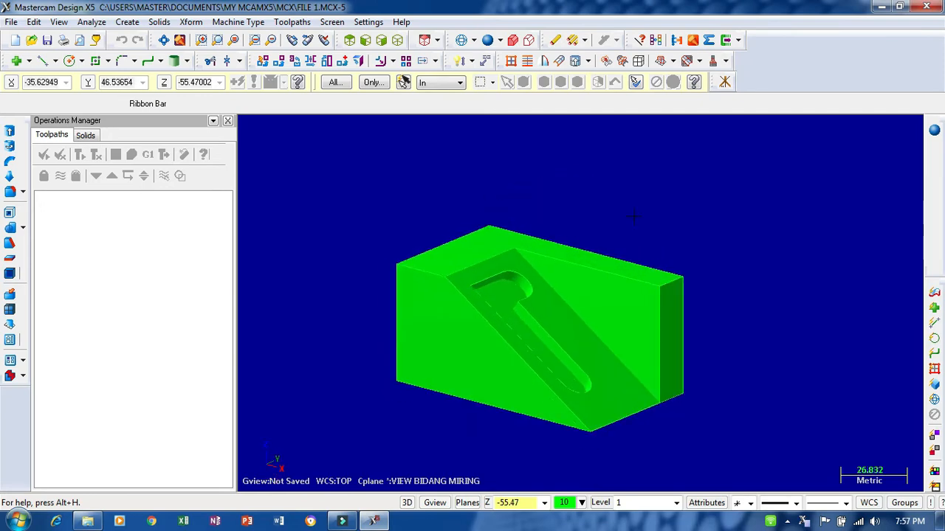
pyautogui.scroll(-1, 634, 216)
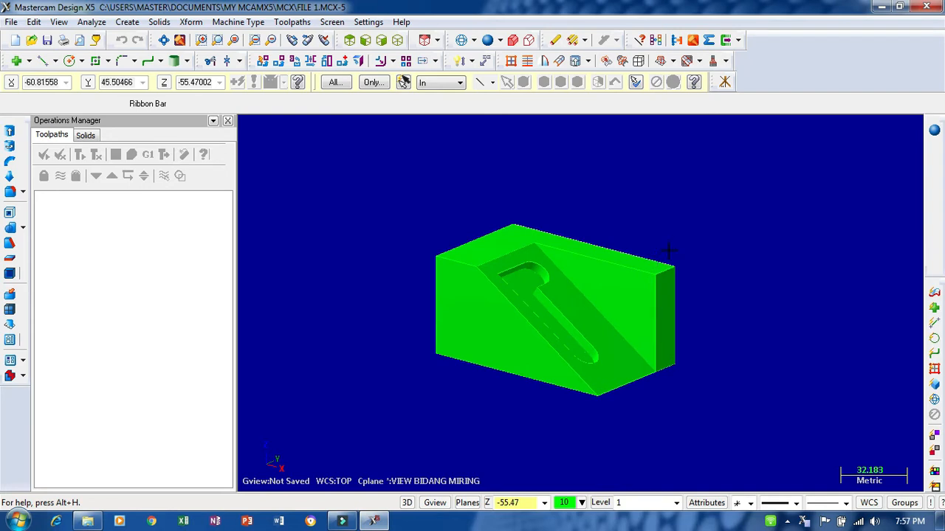
pyautogui.scroll(-1, 408, 317)
pyautogui.scroll(1, 495, 304)
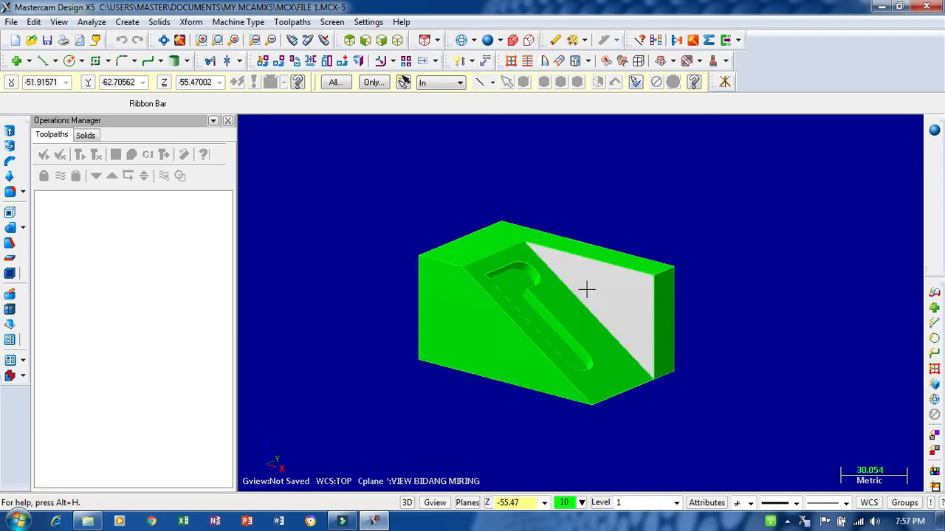
pyautogui.scroll(2, 587, 290)
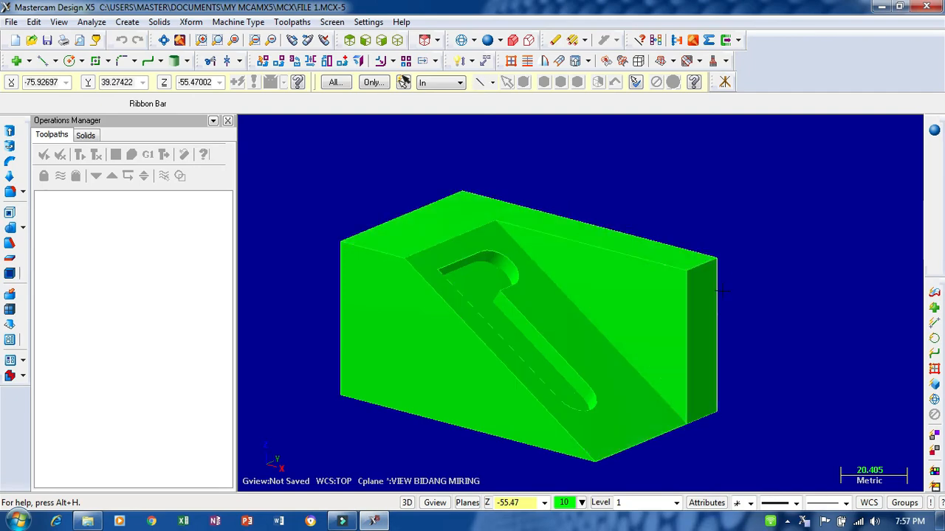
# - Display the part as wireframe and delete several block outline lines with Trim's divide option, declining to delete the referenced slope edge
pyautogui.click(462, 39)
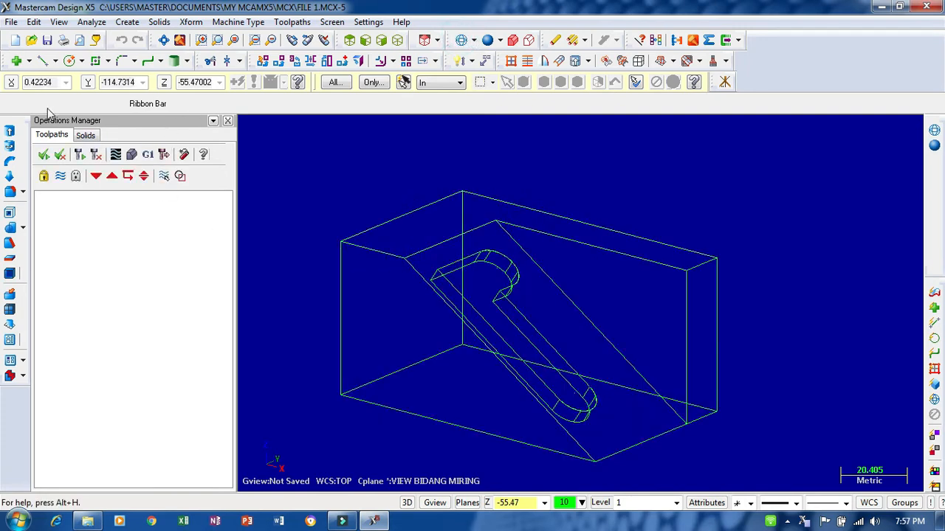
pyautogui.click(211, 62)
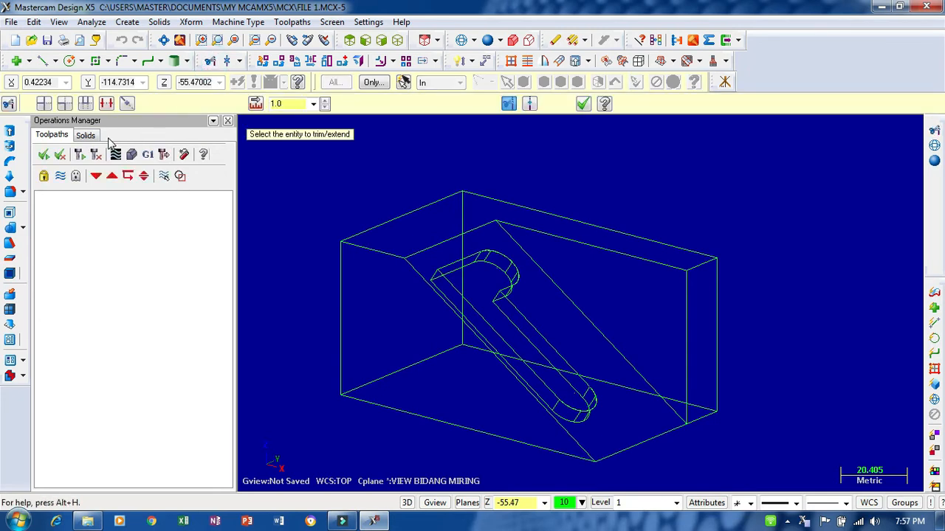
pyautogui.click(396, 218)
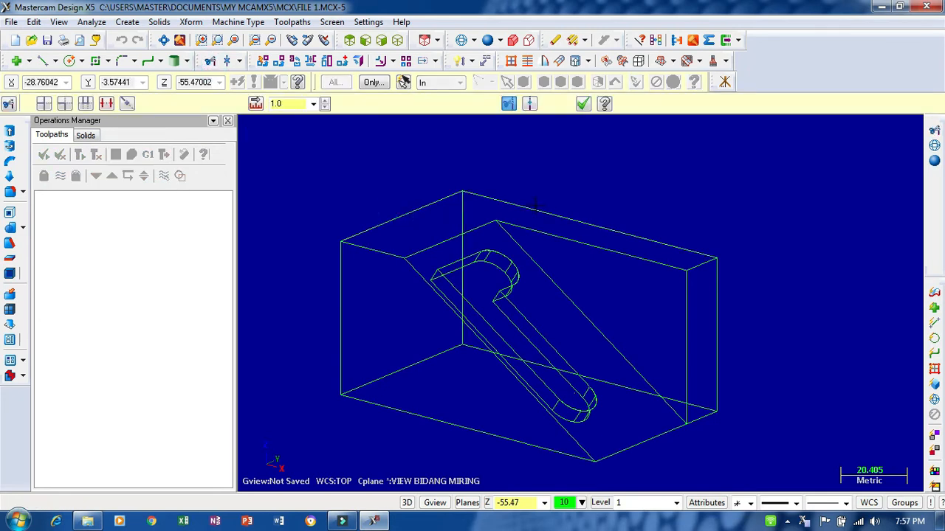
pyautogui.click(107, 108)
pyautogui.click(418, 211)
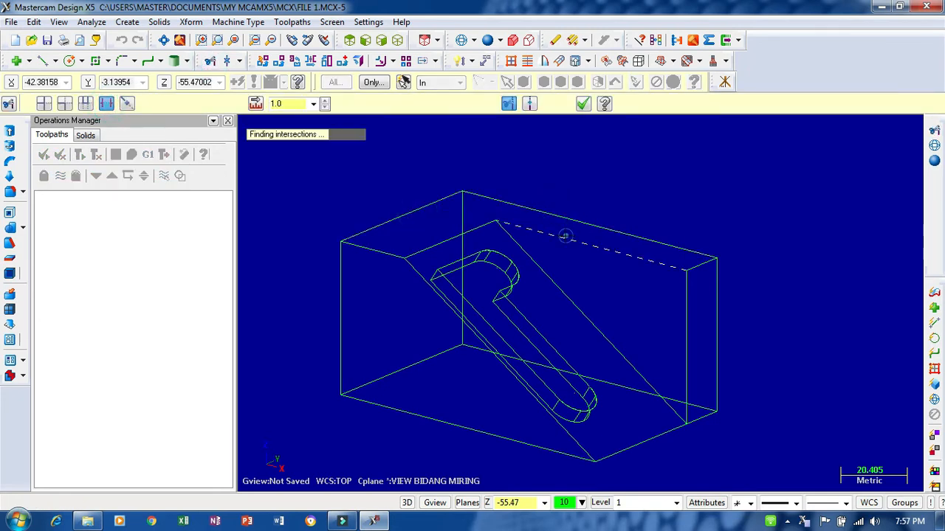
pyautogui.click(468, 230)
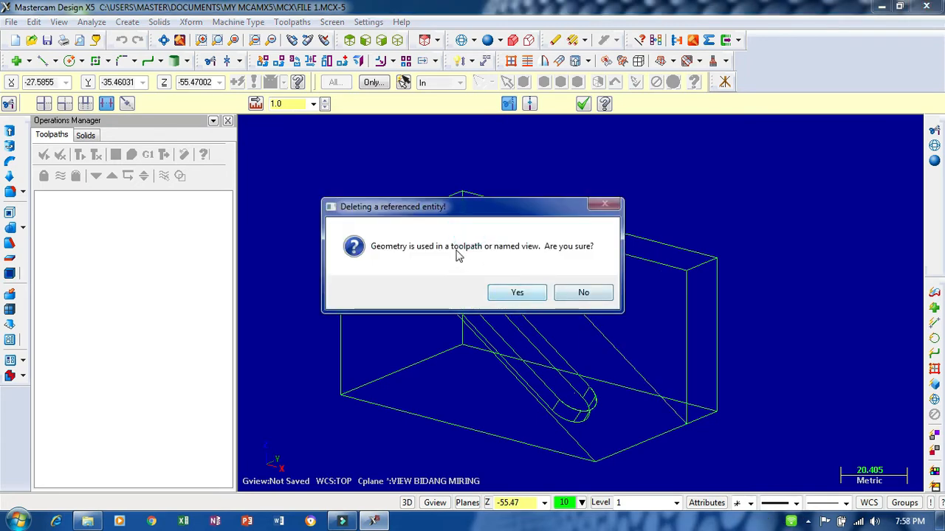
pyautogui.click(582, 293)
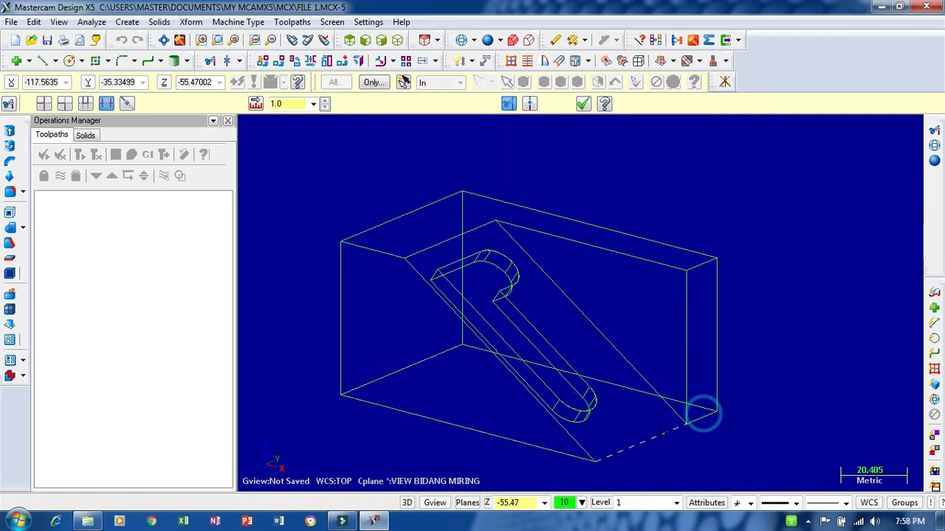
pyautogui.scroll(-7, 705, 384)
pyautogui.scroll(4, 625, 319)
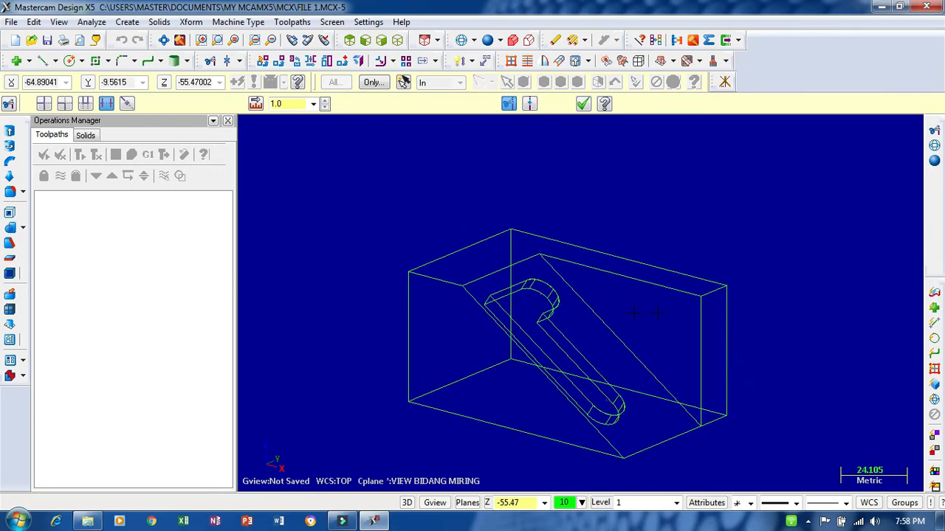
pyautogui.scroll(-1, 369, 229)
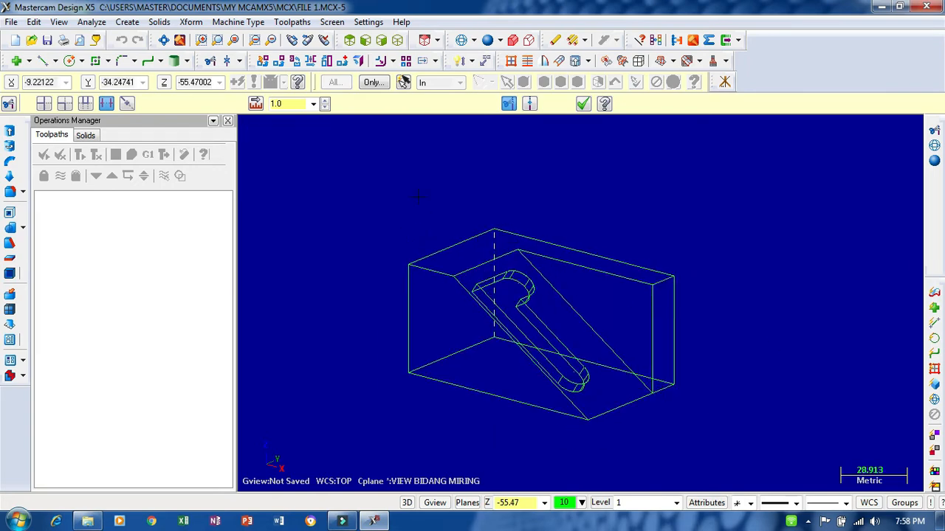
pyautogui.click(11, 21)
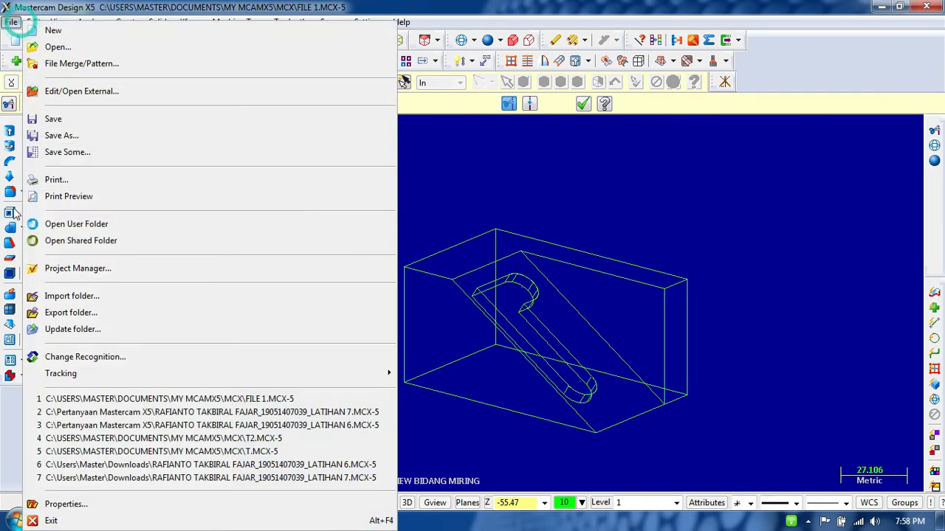
pyautogui.click(71, 139)
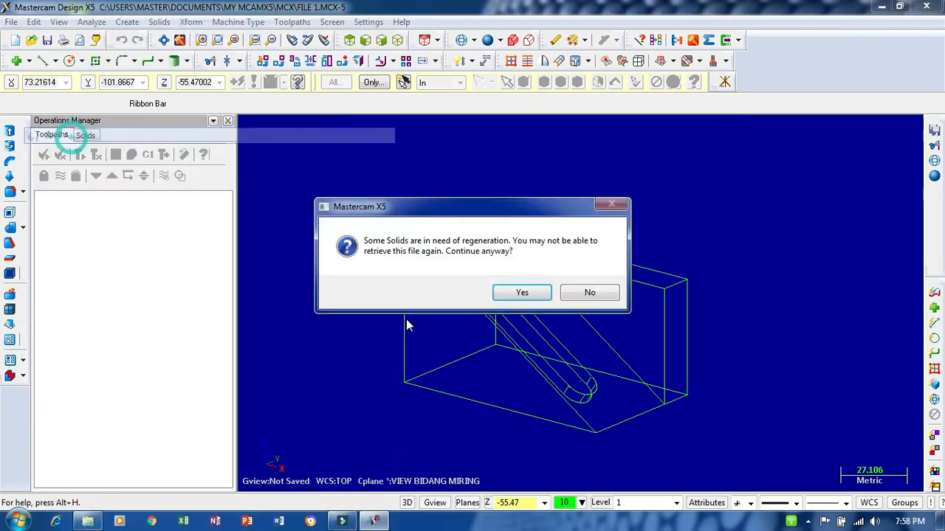
pyautogui.click(522, 294)
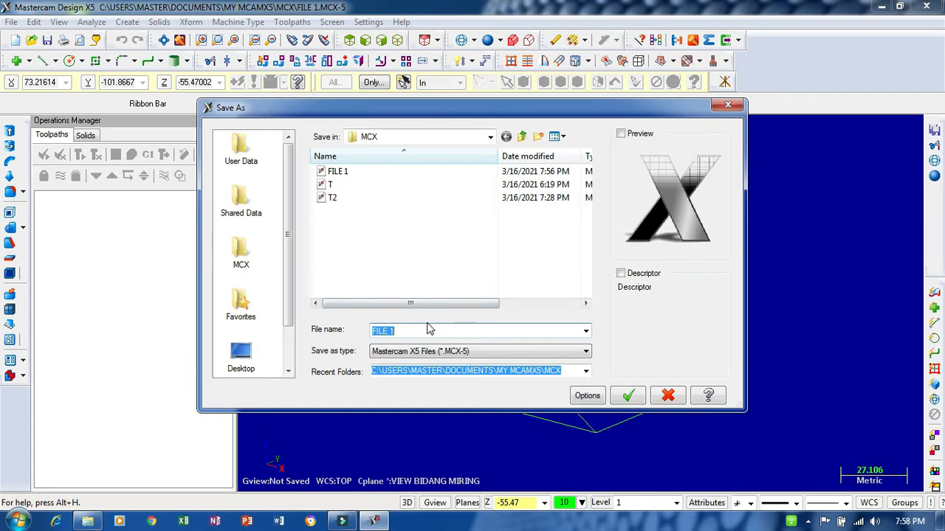
pyautogui.click(667, 397)
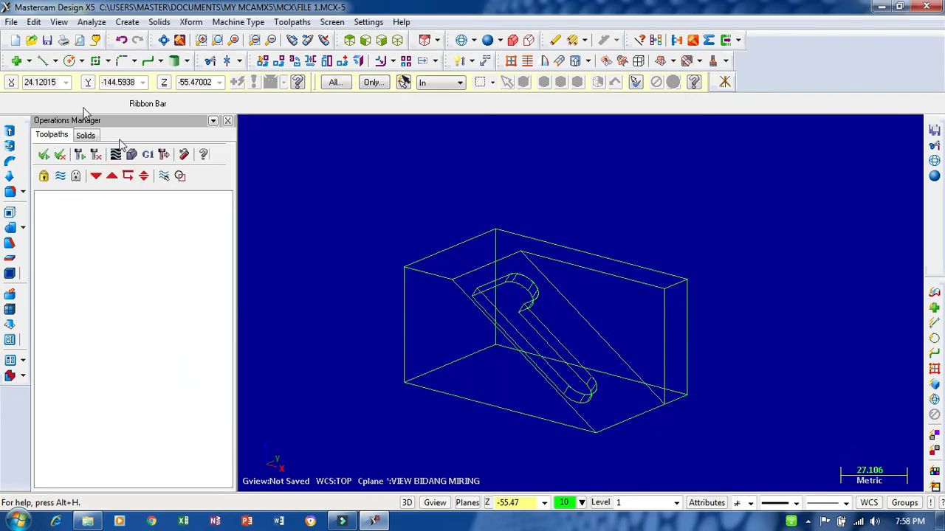
# - Save the modified part as a new file named "FILE 2" in the MCX folder, continuing despite the solids needing regeneration
pyautogui.click(11, 21)
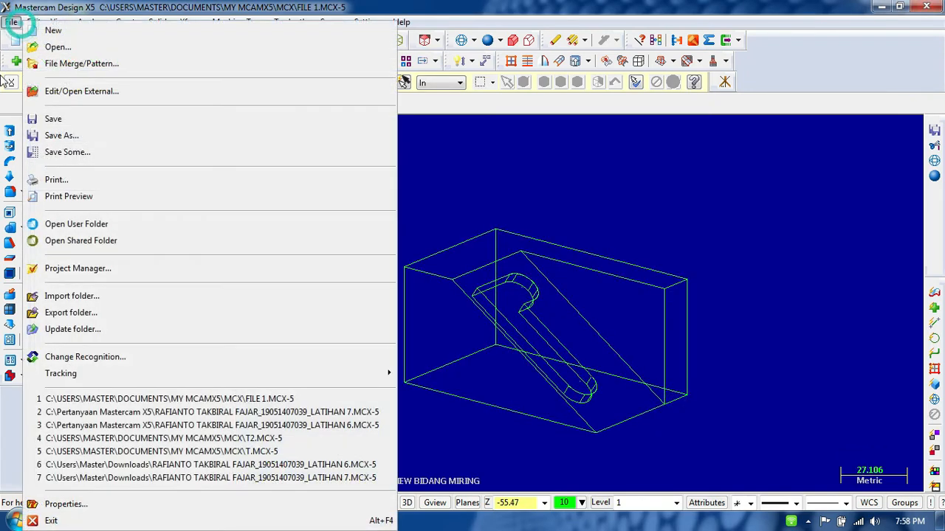
pyautogui.click(74, 136)
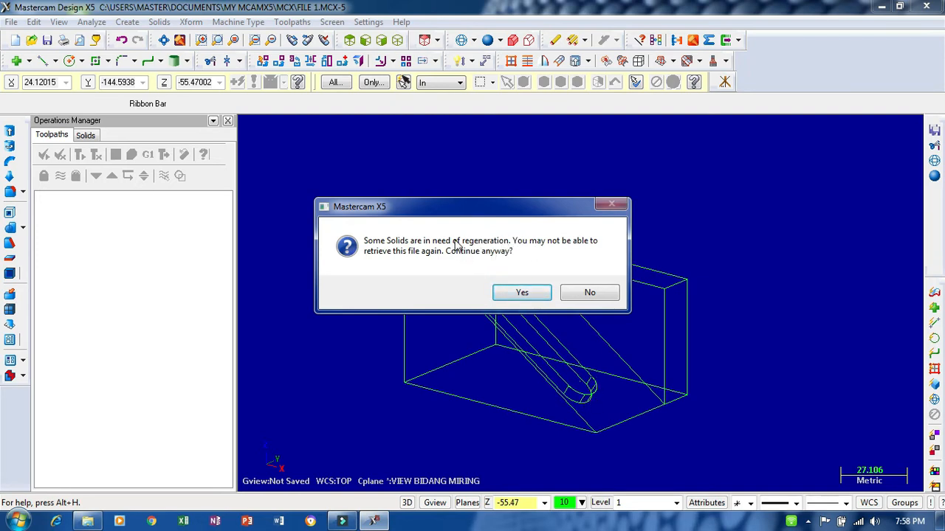
pyautogui.click(522, 293)
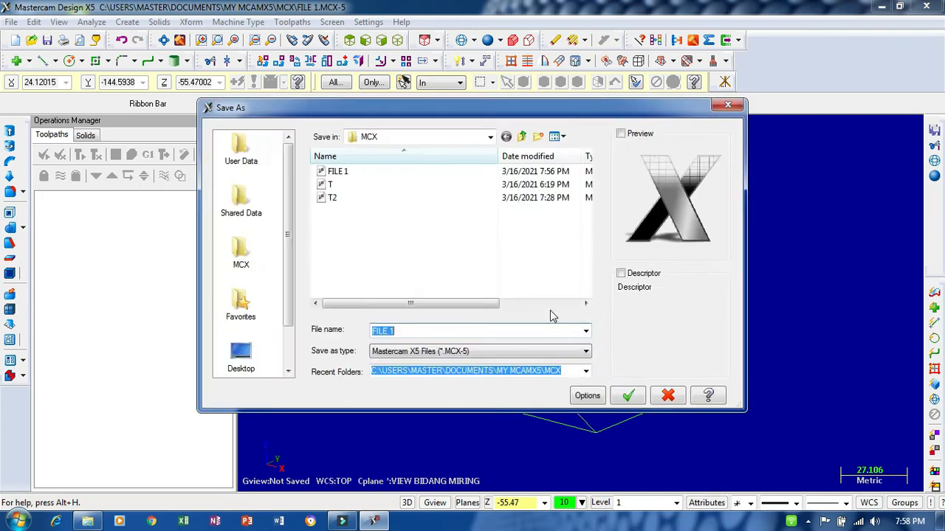
pyautogui.click(413, 330)
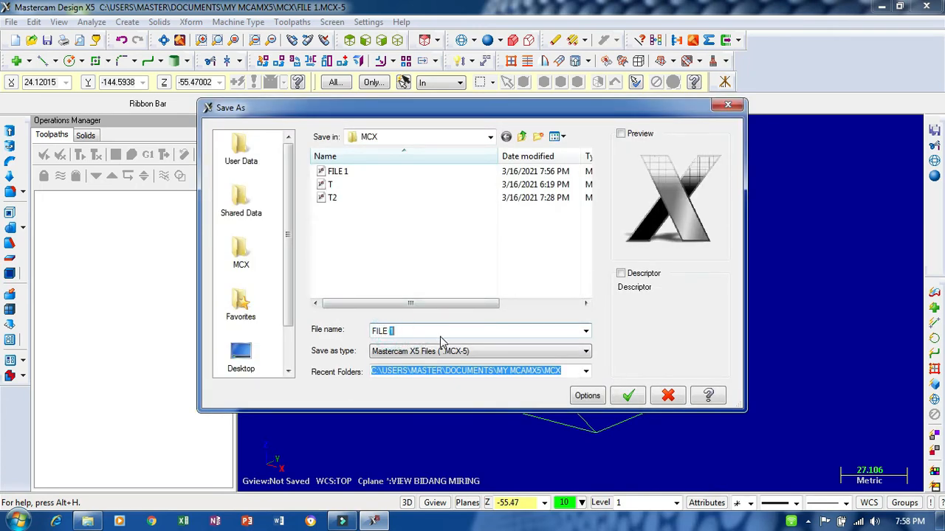
pyautogui.press('BackSpace')
pyautogui.write('2')
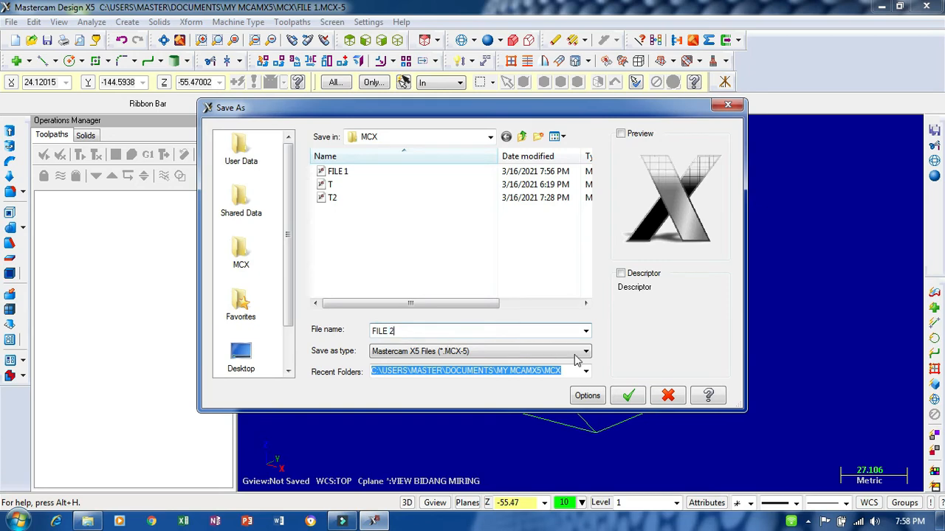
pyautogui.click(628, 396)
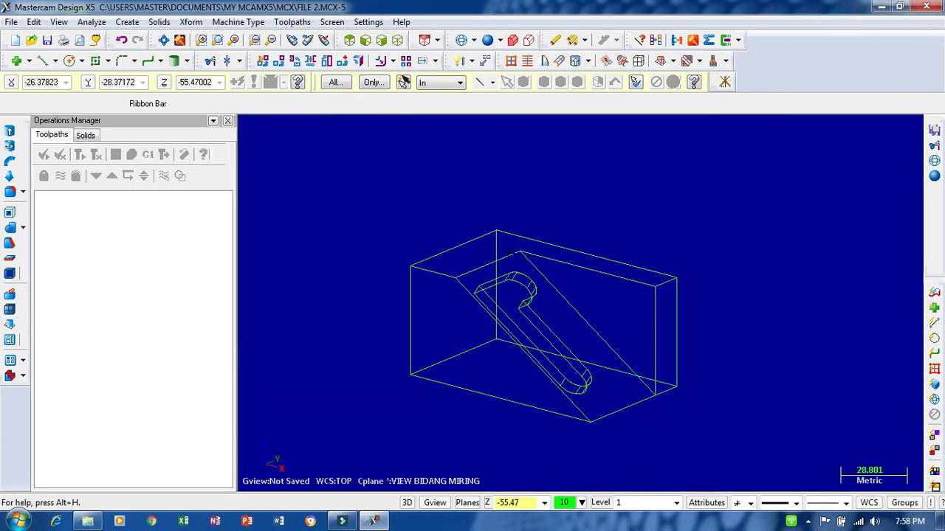
# - Close Mastercam X5 and start it again from the desktop
pyautogui.scroll(-1, 510, 256)
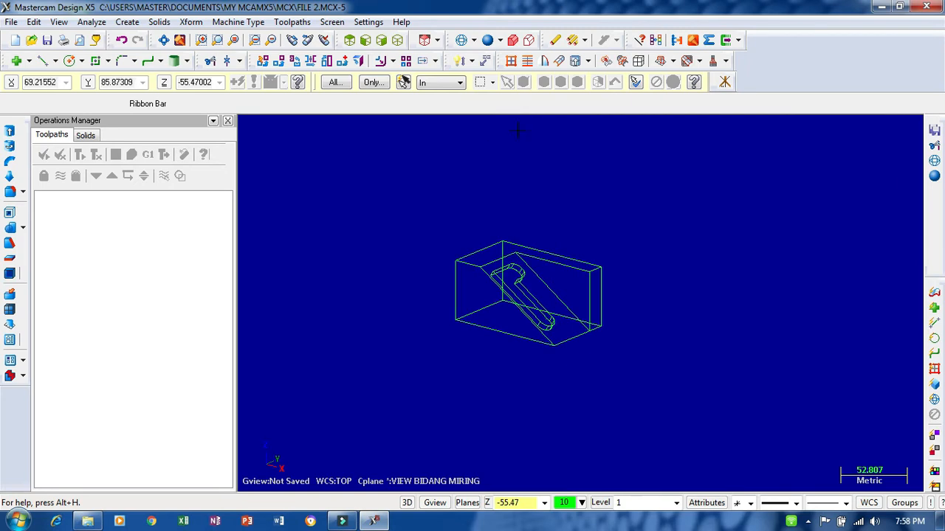
pyautogui.click(927, 6)
pyautogui.click(482, 293)
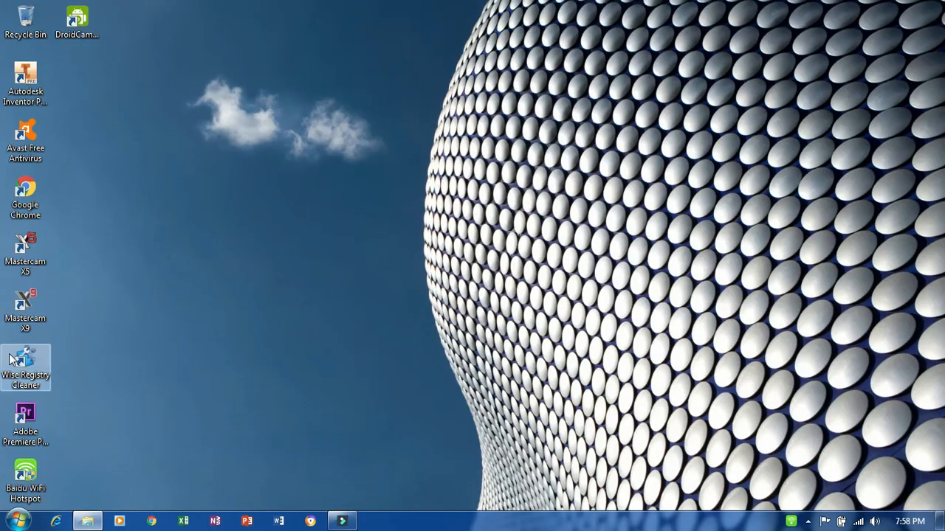
pyautogui.doubleClick(26, 255)
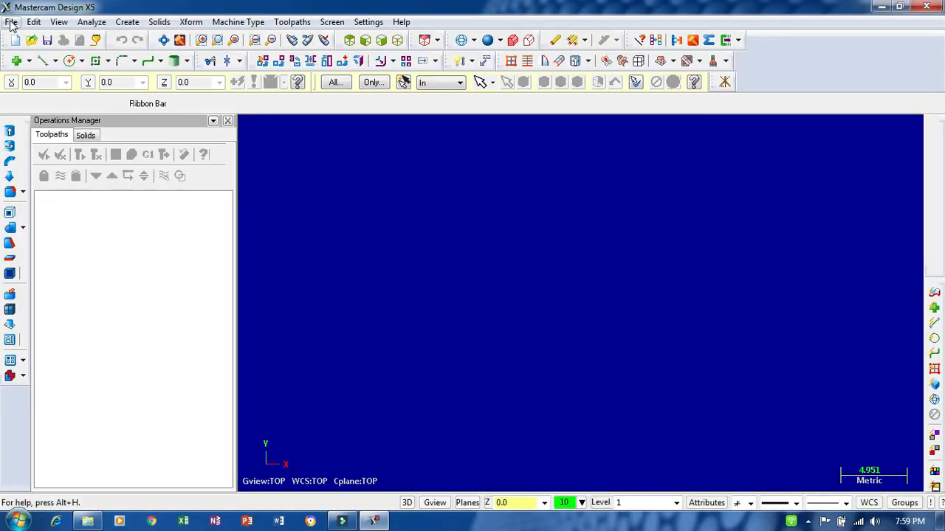
# - Open the recent file FILE 2.MCX-5 and acknowledge the solid processing errors
pyautogui.click(11, 22)
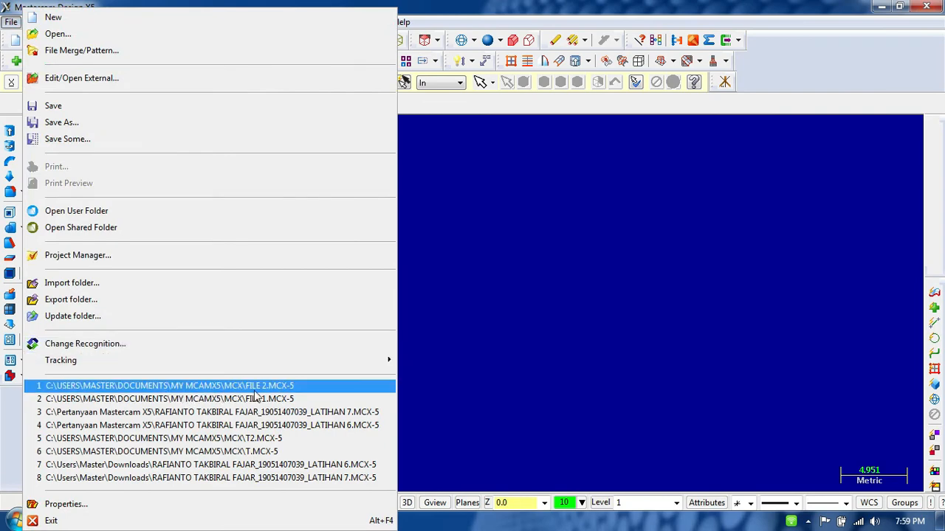
pyautogui.click(269, 386)
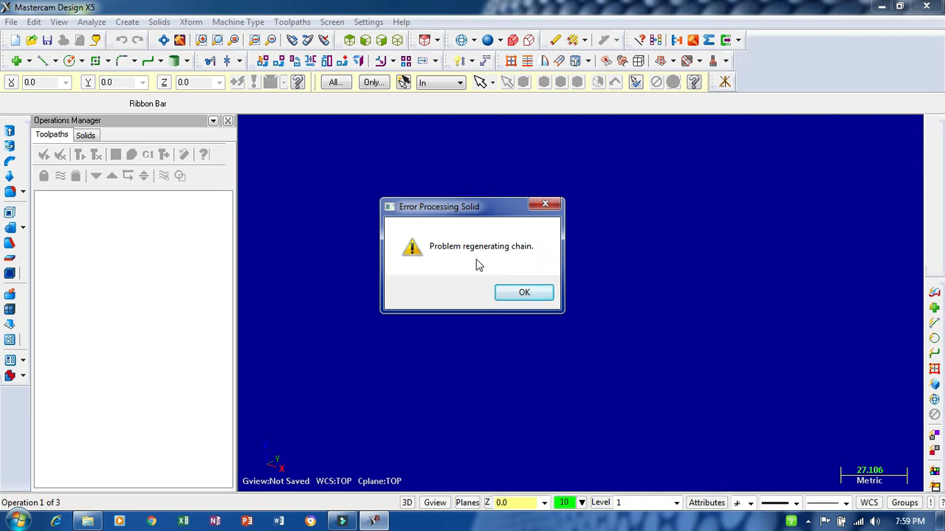
pyautogui.click(523, 294)
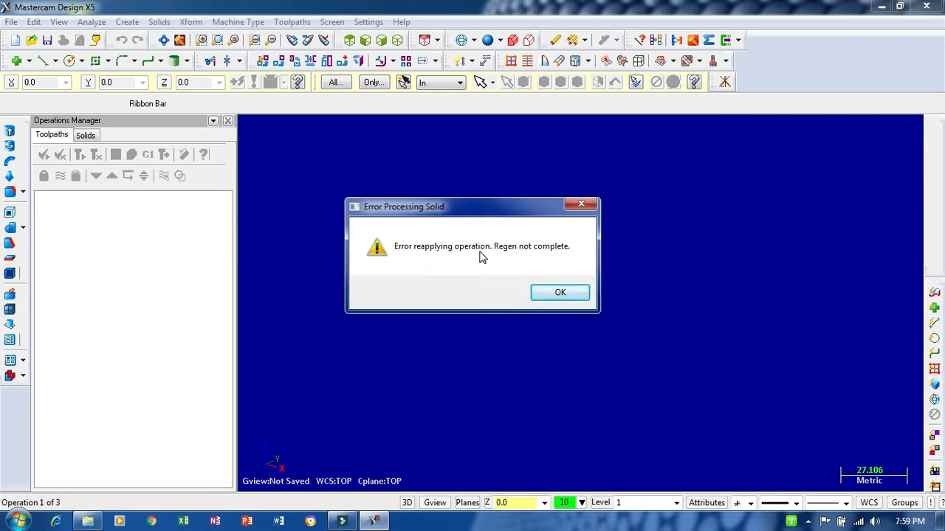
pyautogui.click(87, 521)
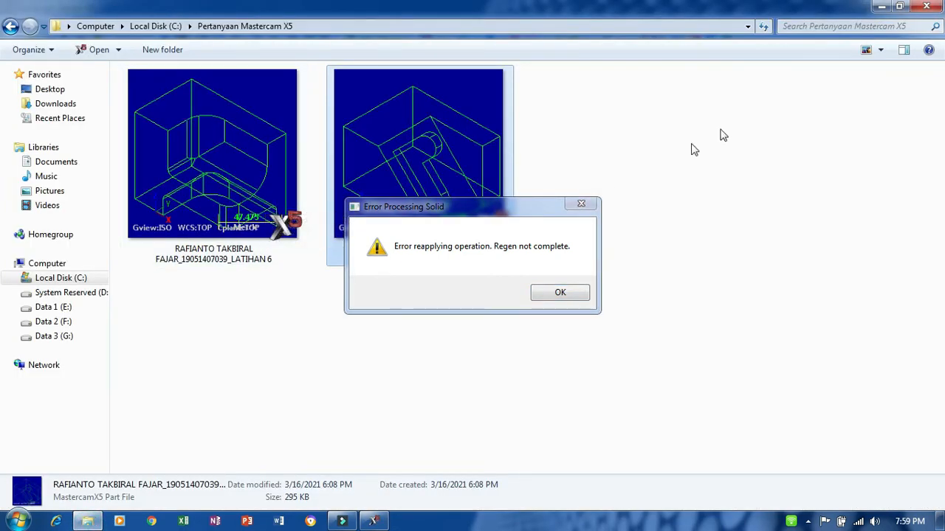
pyautogui.click(881, 6)
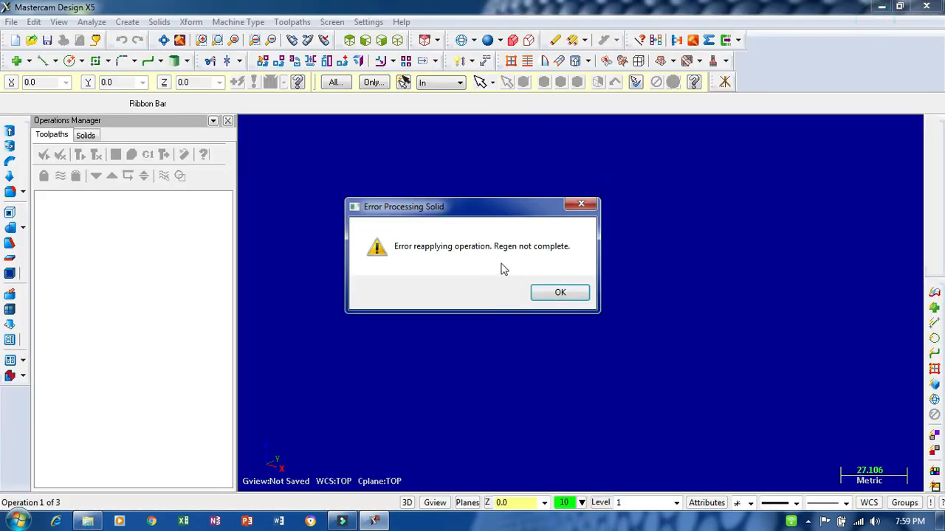
pyautogui.click(559, 293)
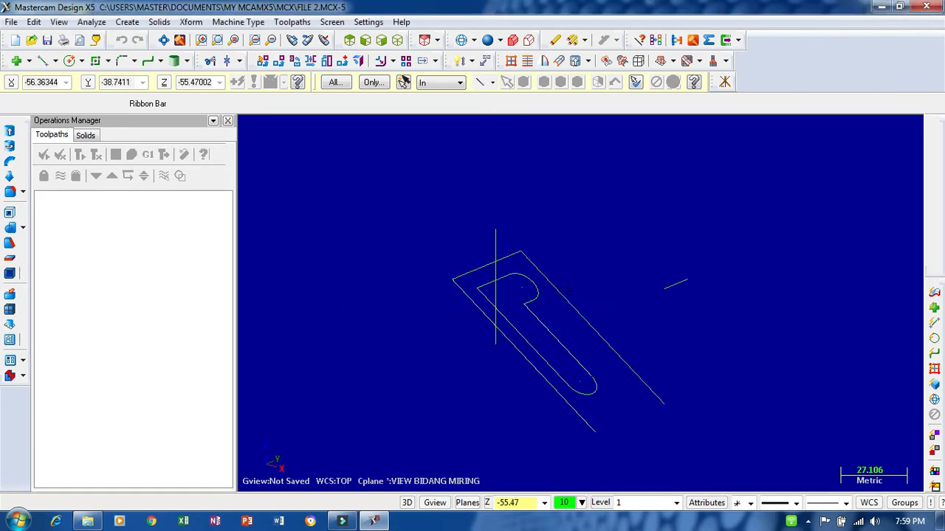
# - Examine the remaining wireframe lines of the reopened file from several angles for missing geometry
pyautogui.scroll(1, 532, 369)
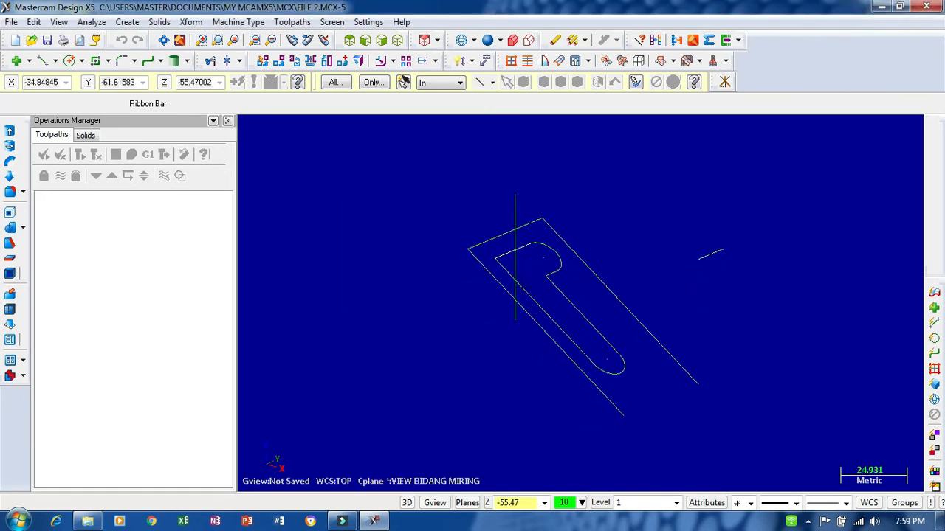
pyautogui.moveTo(652, 307); pyautogui.dragTo(610, 263, button='middle')
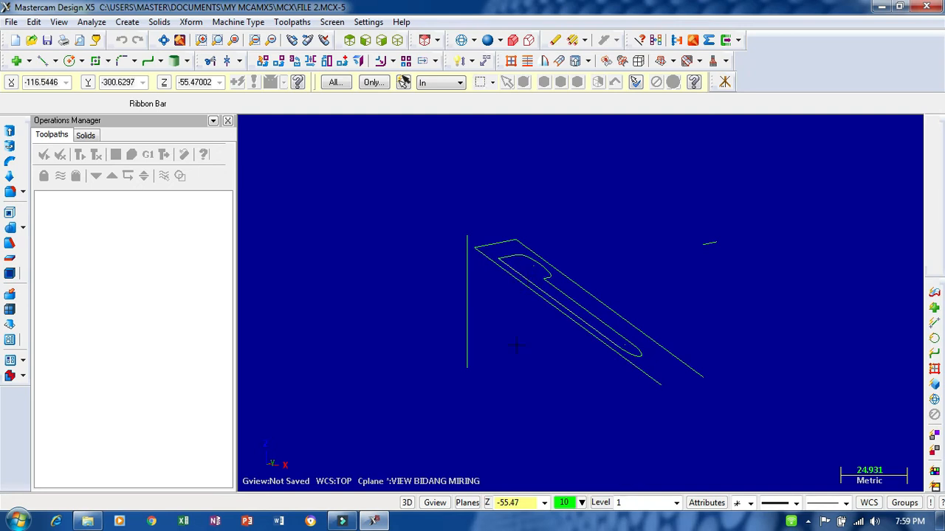
pyautogui.moveTo(517, 327); pyautogui.dragTo(510, 363, button='middle')
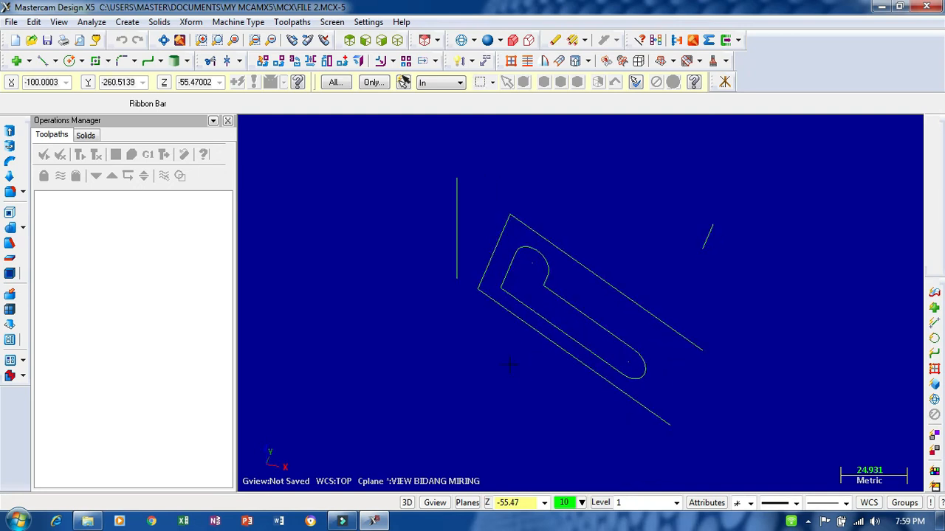
pyautogui.moveTo(594, 200)
pyautogui.mouseDown(button='middle')
pyautogui.moveTo(588, 366)
pyautogui.moveTo(586, 193)
pyautogui.mouseUp(button='middle')
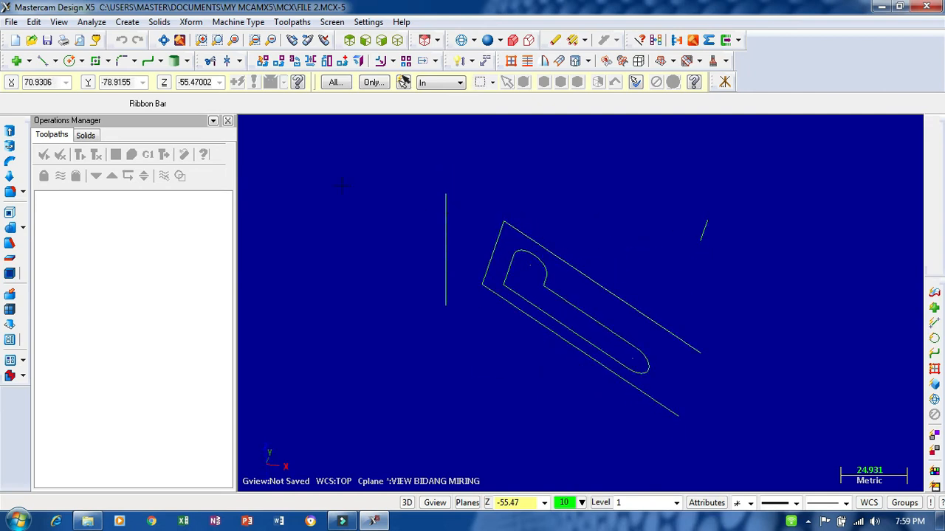
pyautogui.moveTo(477, 219); pyautogui.dragTo(496, 255, button='middle')
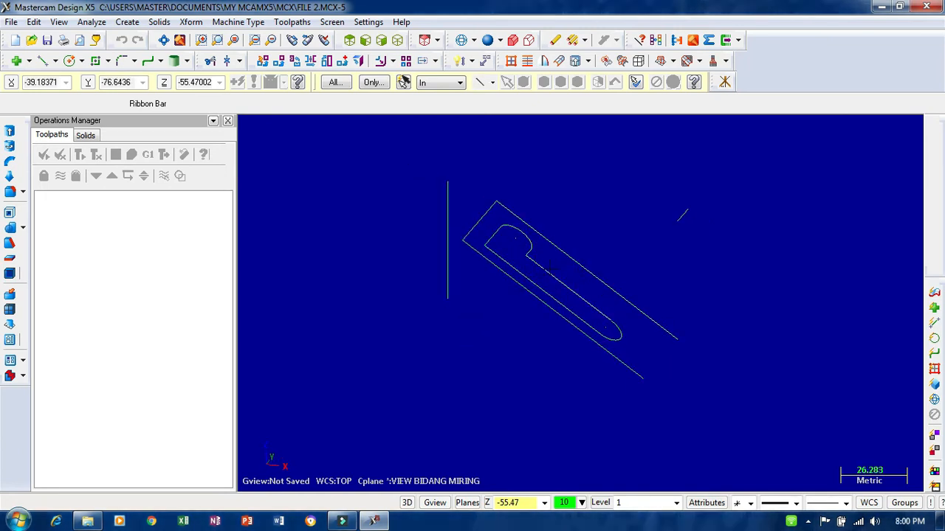
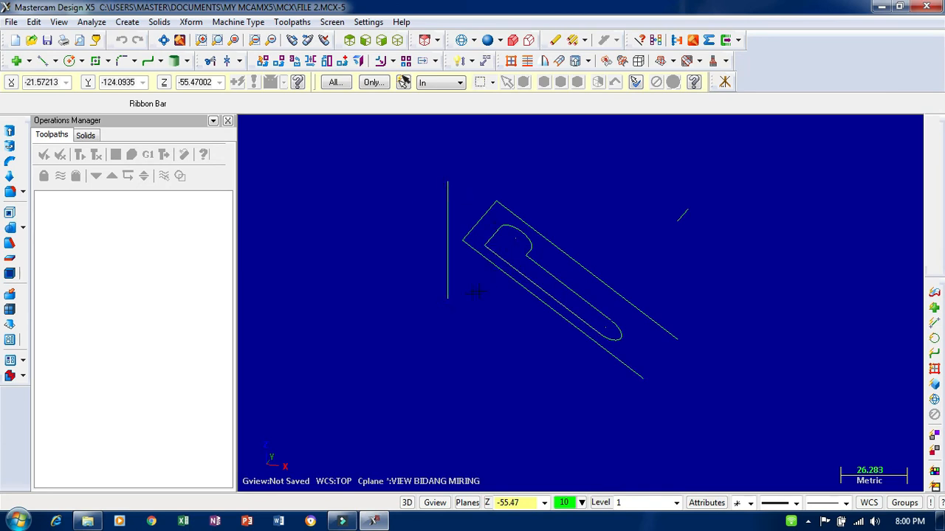
# - Examine the rounded lower end of the slot outline closely, and view the remaining wireframe from another angle
pyautogui.moveTo(460, 299); pyautogui.dragTo(530, 340, button='middle')
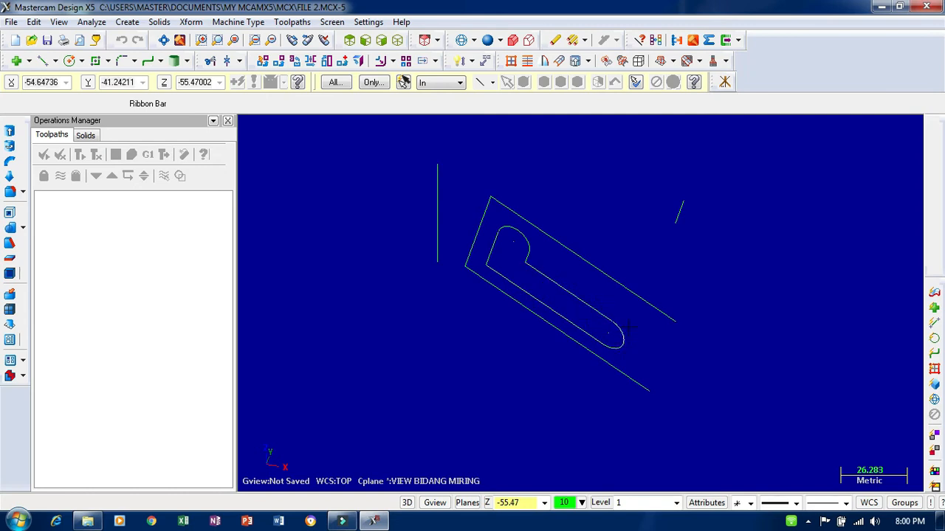
pyautogui.scroll(3, 629, 354)
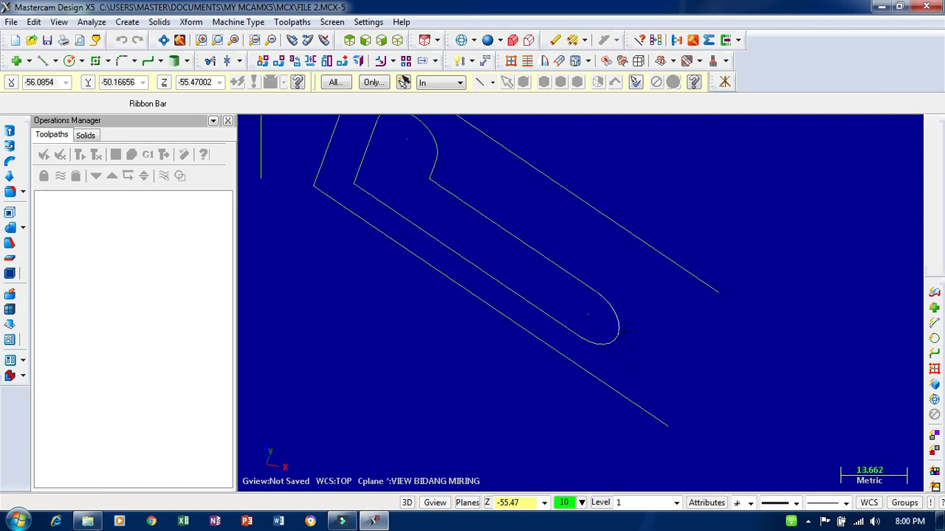
pyautogui.scroll(5, 622, 332)
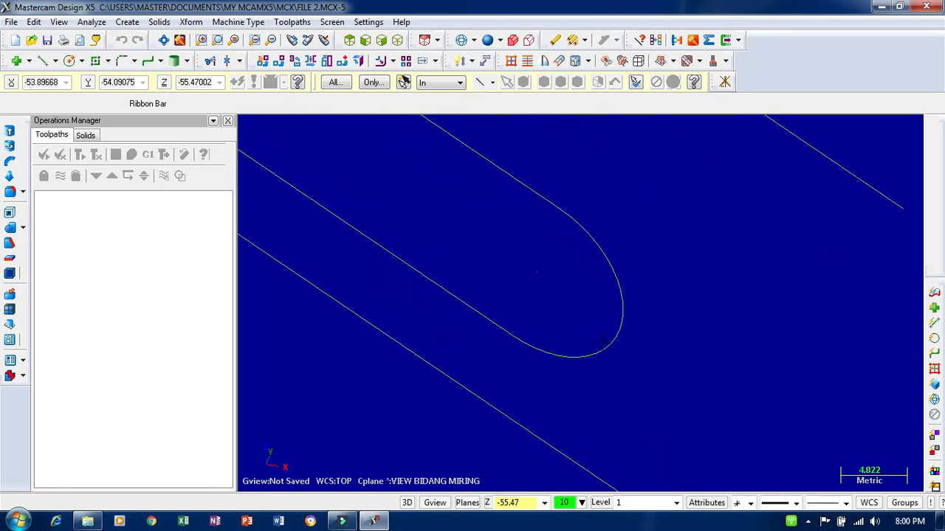
pyautogui.scroll(8, 603, 341)
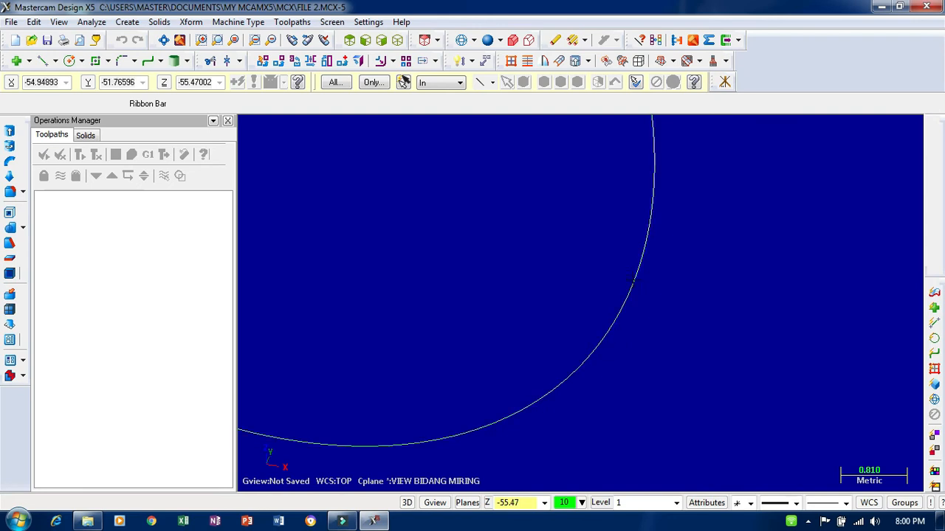
pyautogui.scroll(4, 626, 289)
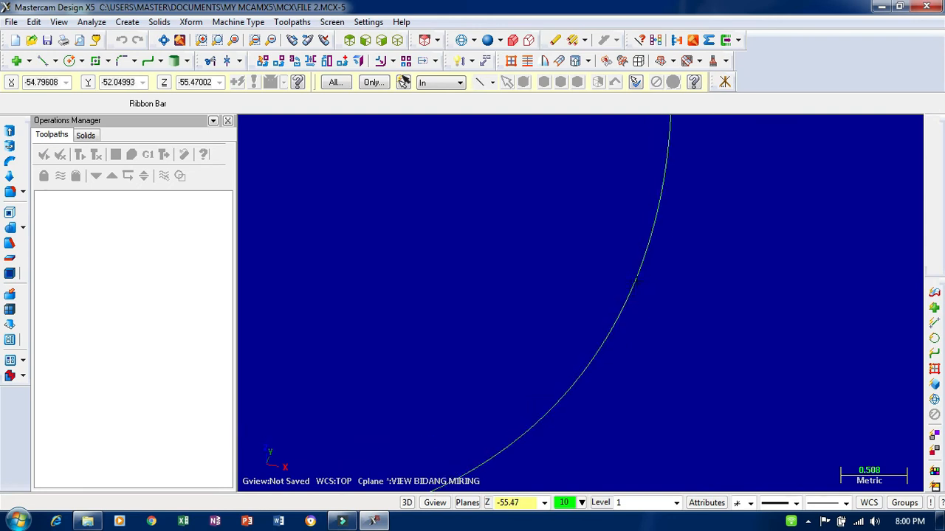
pyautogui.scroll(-5, 617, 298)
pyautogui.scroll(-10, 611, 301)
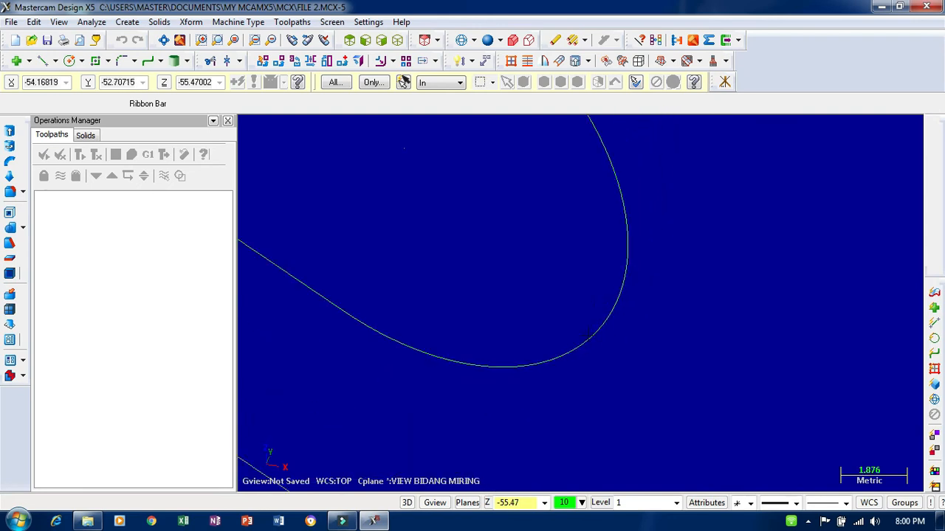
pyautogui.scroll(-3, 583, 314)
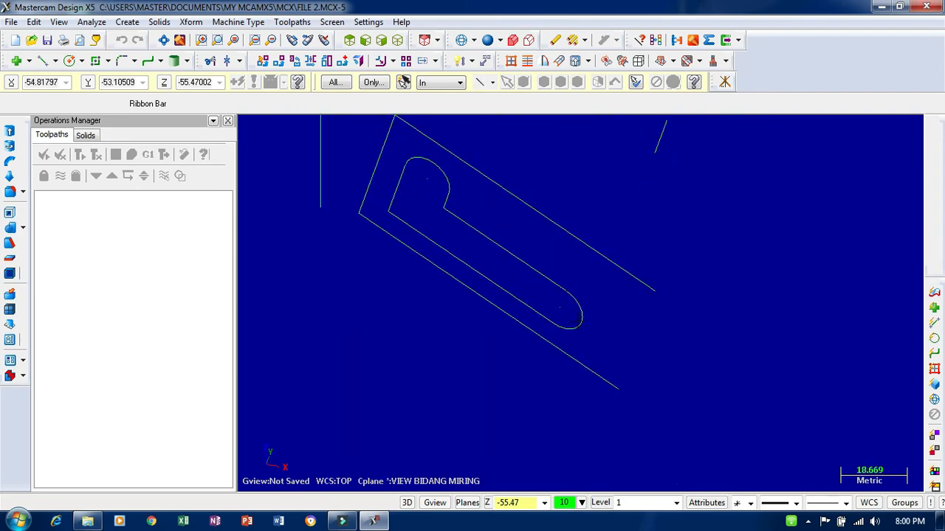
pyautogui.scroll(2, 635, 319)
pyautogui.moveTo(641, 320); pyautogui.dragTo(580, 359, button='middle')
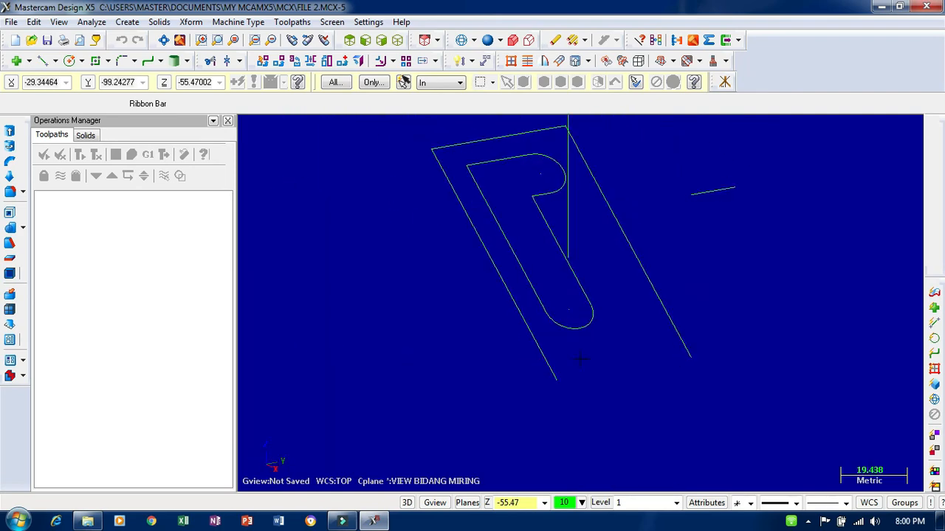
# - Open FILE 1 from the MCX folder without saving the changes to the current file
pyautogui.click(31, 40)
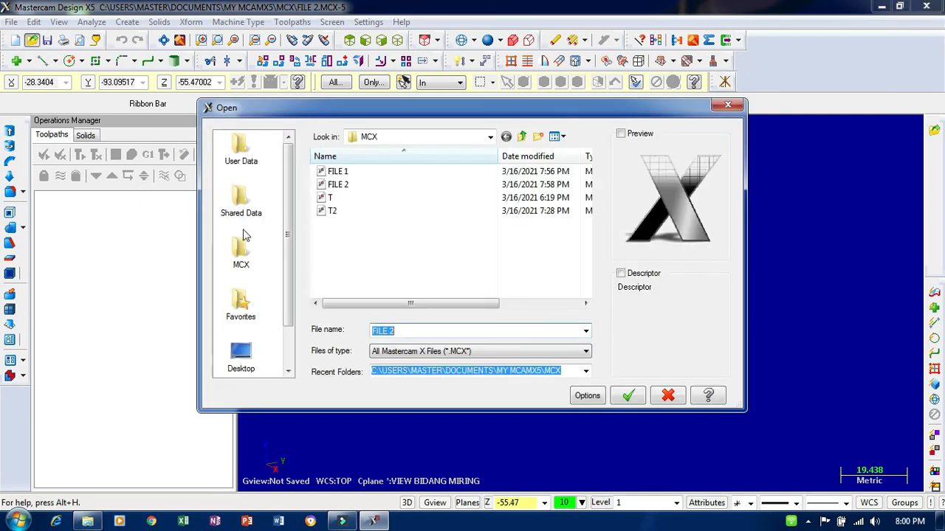
pyautogui.doubleClick(346, 184)
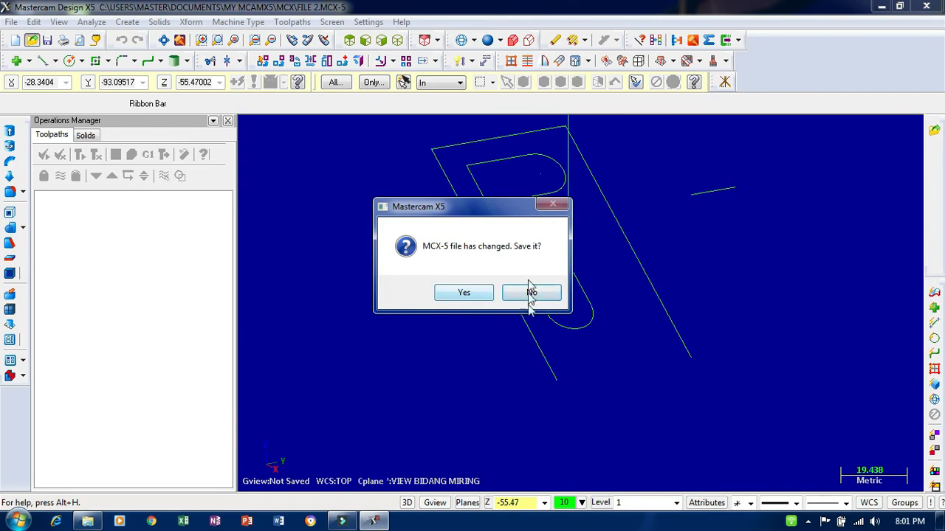
pyautogui.click(533, 296)
# - Display the FILE 1 solid shaded instead of as wireframe
pyautogui.scroll(7, 558, 333)
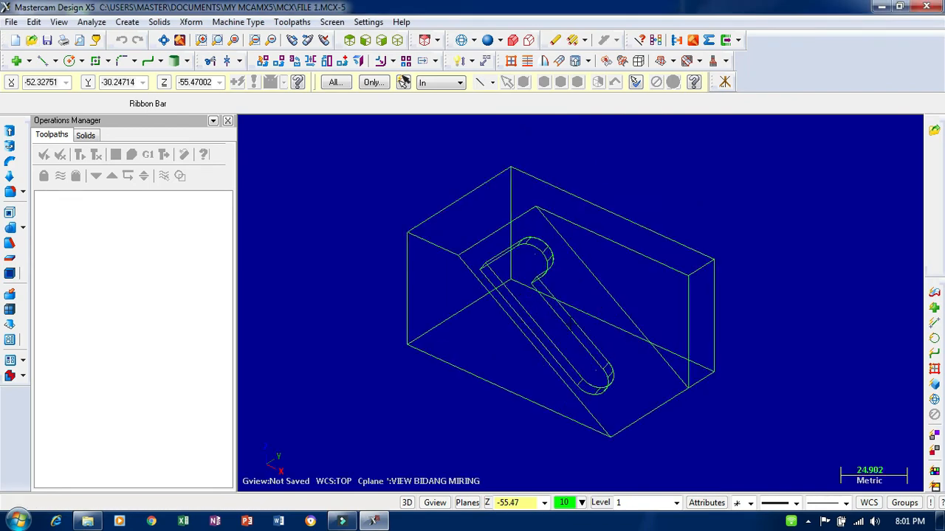
pyautogui.moveTo(627, 278)
pyautogui.mouseDown(button='middle')
pyautogui.moveTo(616, 259)
pyautogui.moveTo(618, 283)
pyautogui.moveTo(626, 268)
pyautogui.mouseUp(button='middle')
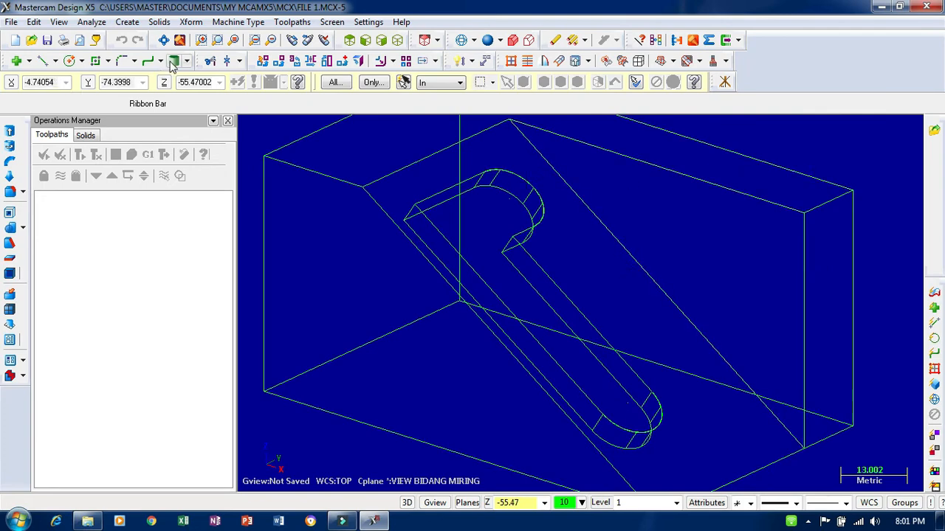
pyautogui.scroll(-4, 598, 235)
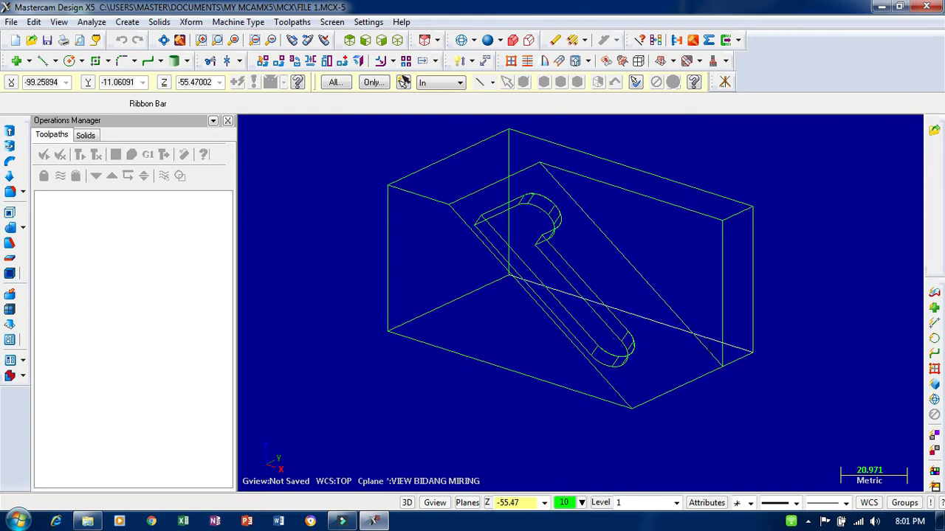
pyautogui.scroll(3, 753, 376)
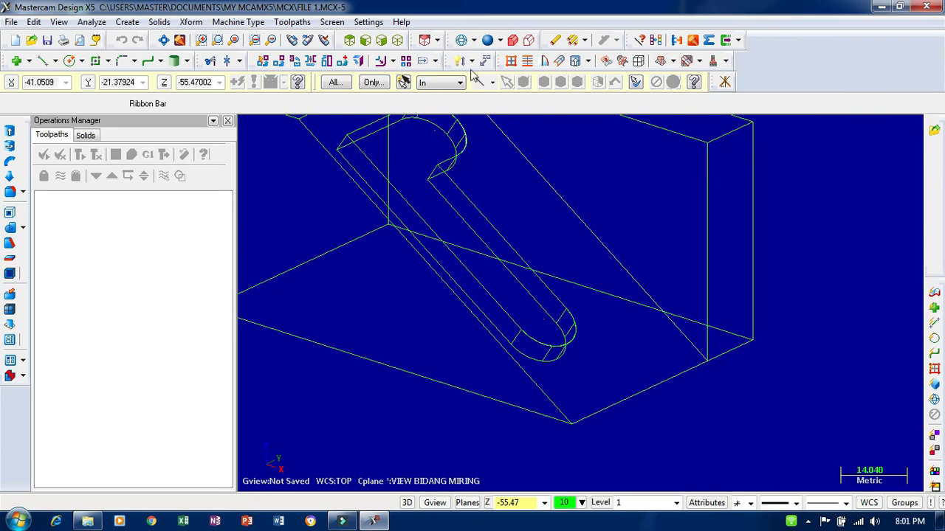
pyautogui.click(462, 41)
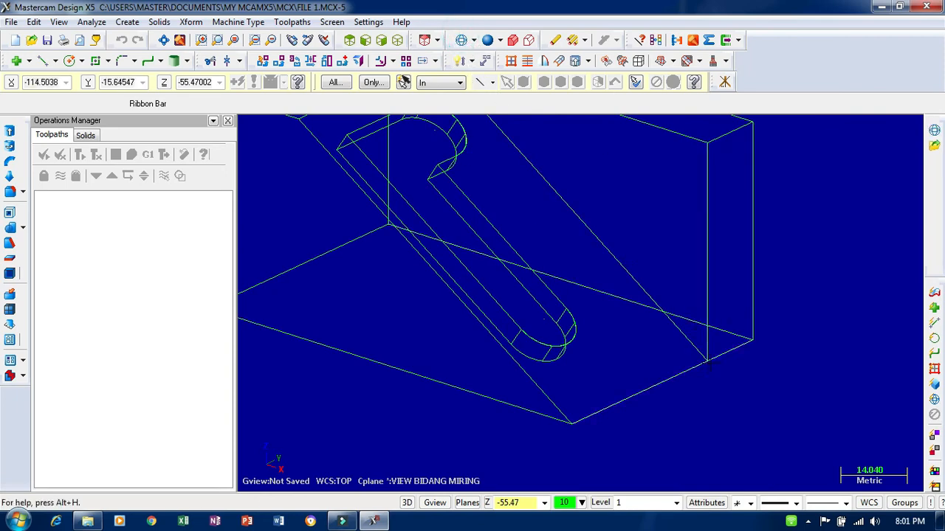
pyautogui.click(487, 40)
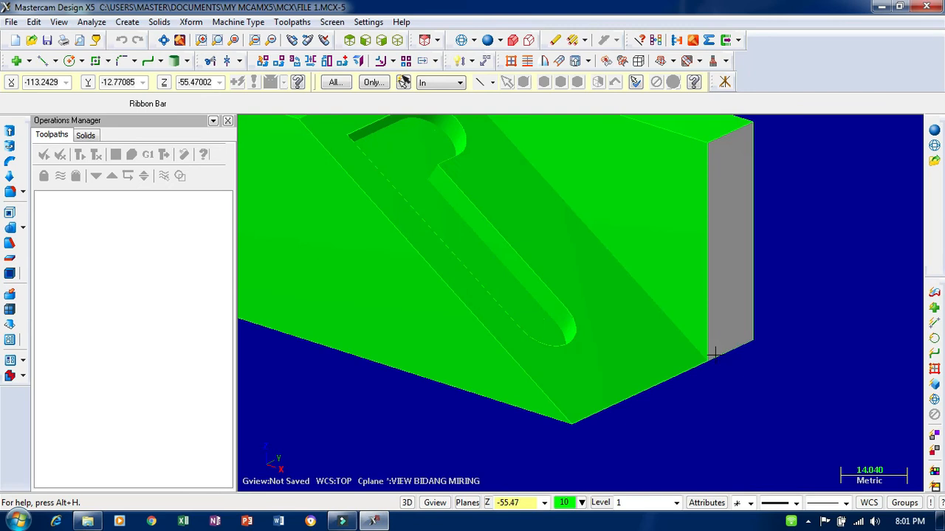
# - Examine the shaded solid from several angles, checking the inclined face, its slot pocket and the outer edges
pyautogui.click(240, 60)
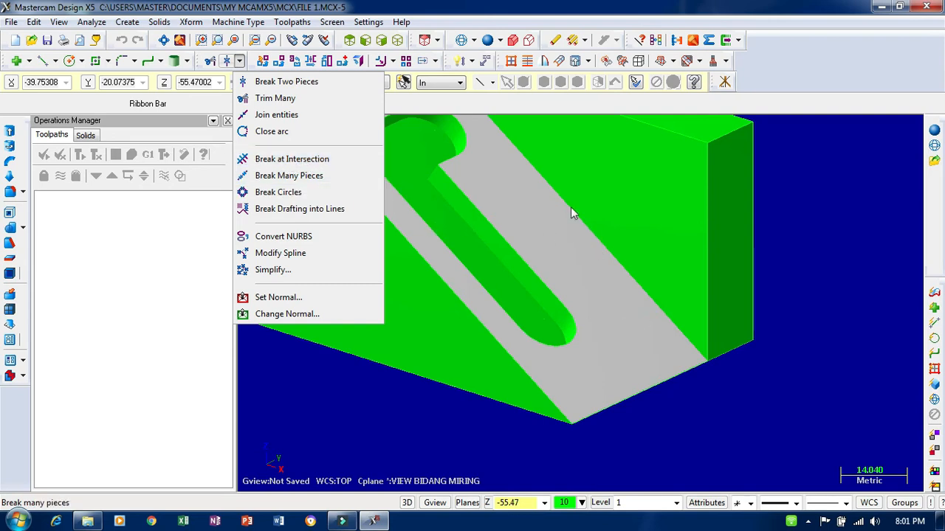
pyautogui.click(782, 183)
pyautogui.scroll(-2, 620, 327)
pyautogui.scroll(-3, 590, 329)
pyautogui.scroll(2, 513, 233)
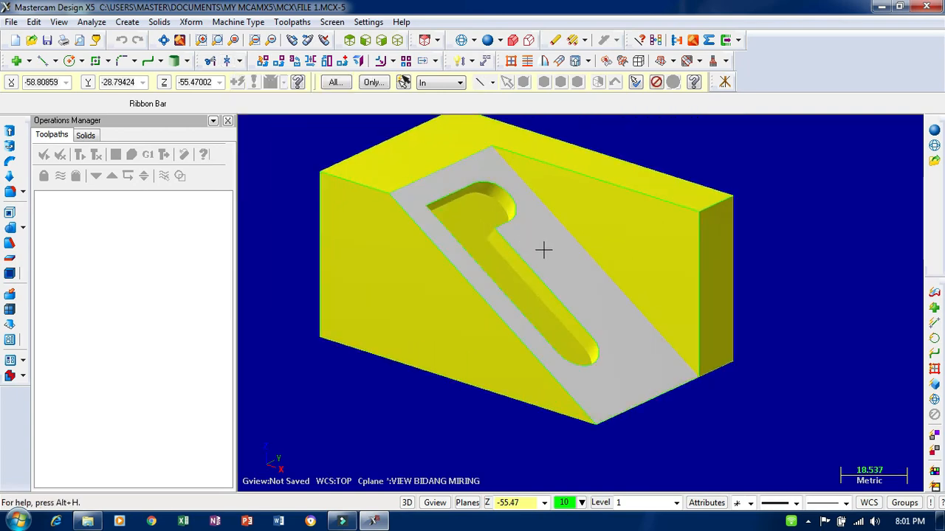
pyautogui.moveTo(543, 250); pyautogui.dragTo(775, 249, button='middle')
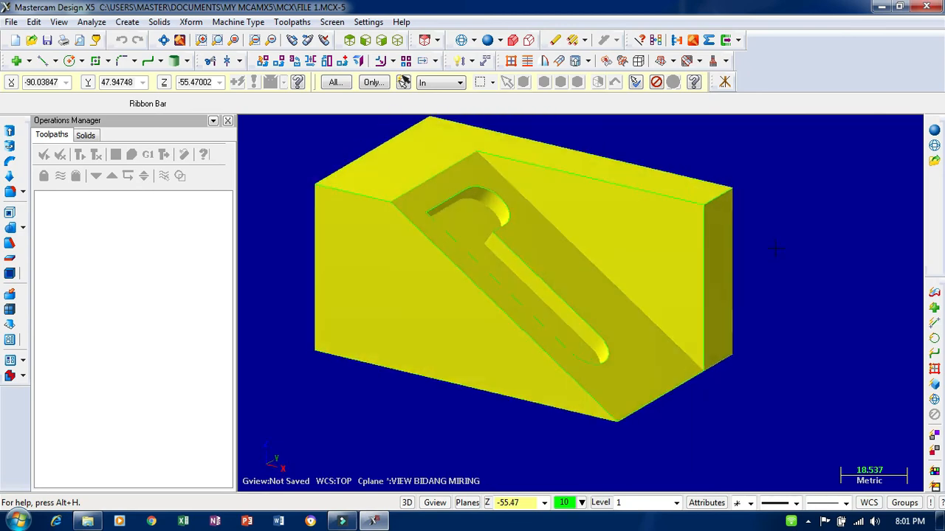
pyautogui.scroll(-1, 713, 411)
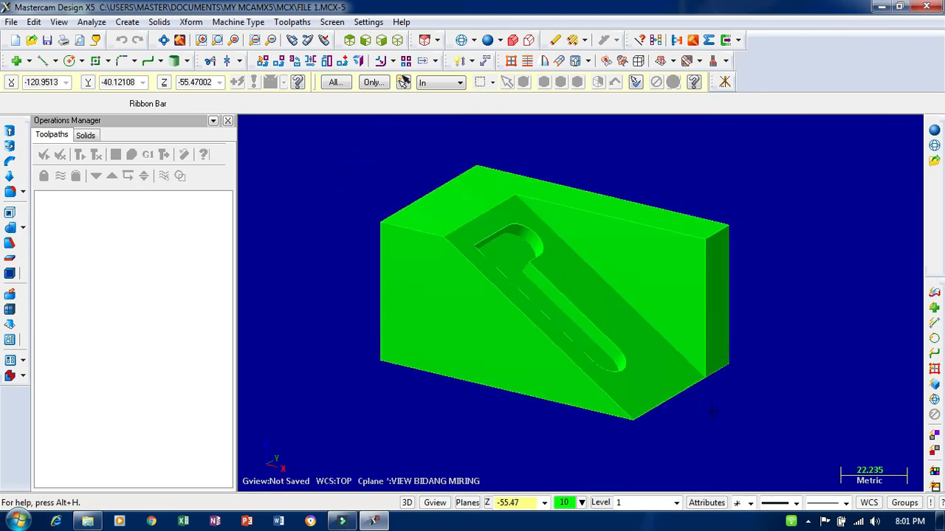
pyautogui.moveTo(712, 411); pyautogui.dragTo(792, 214, button='middle')
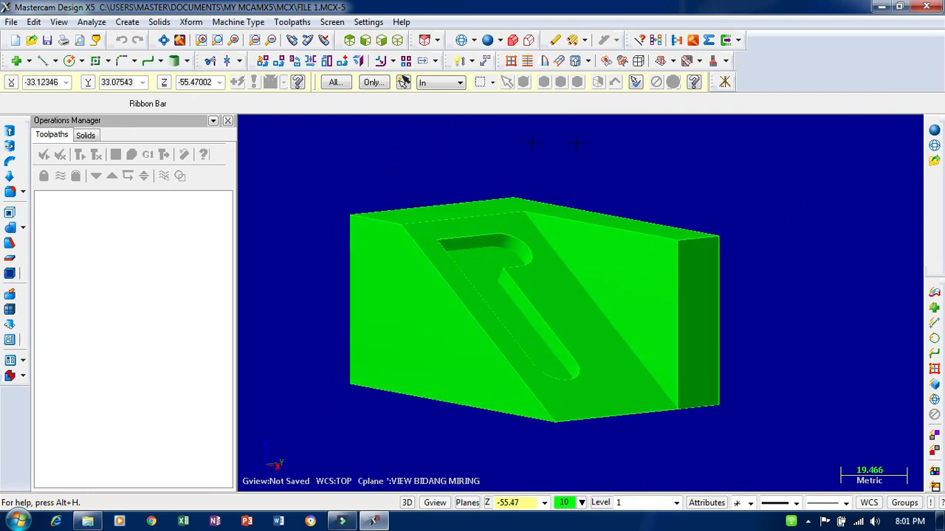
# - Switch to Windows Explorer and compare the LATIHAN 6 and LATIHAN 7 part files in the Pertanyaan Mastercam X5 folder
pyautogui.click(87, 521)
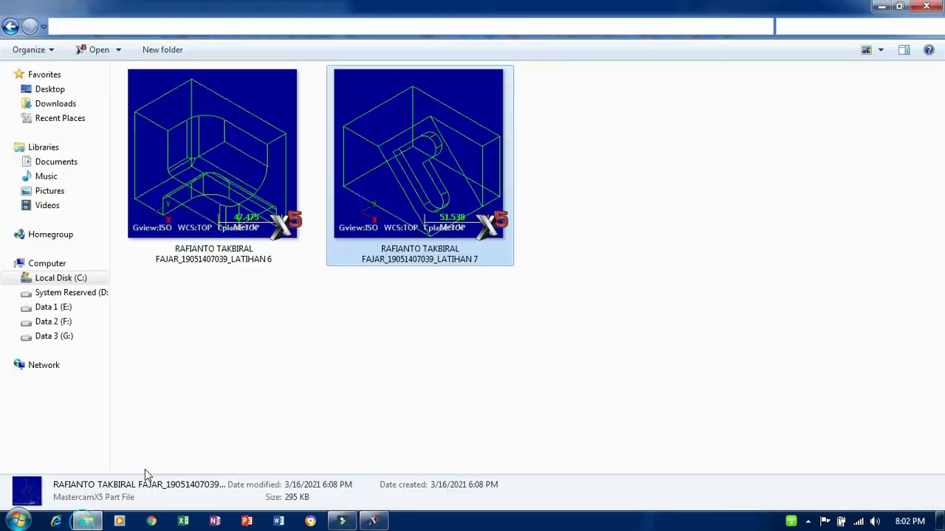
pyautogui.click(208, 171)
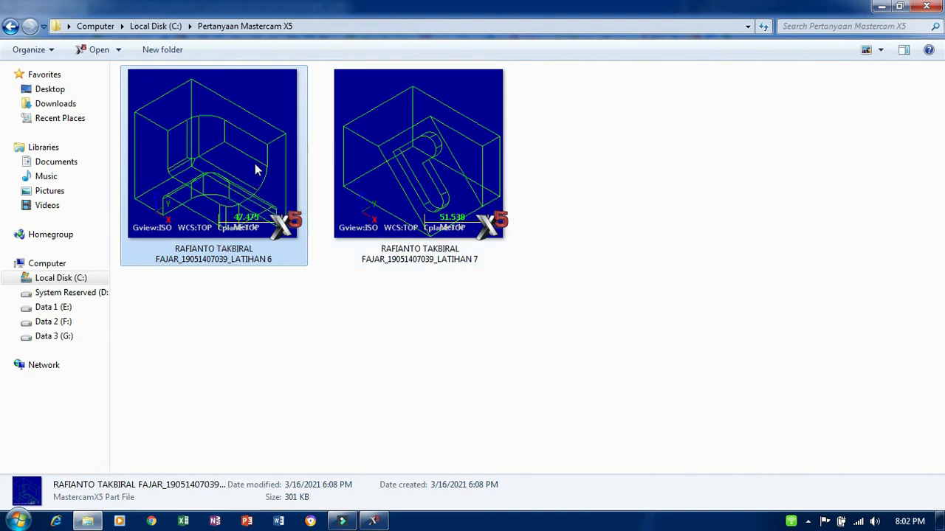
pyautogui.click(373, 181)
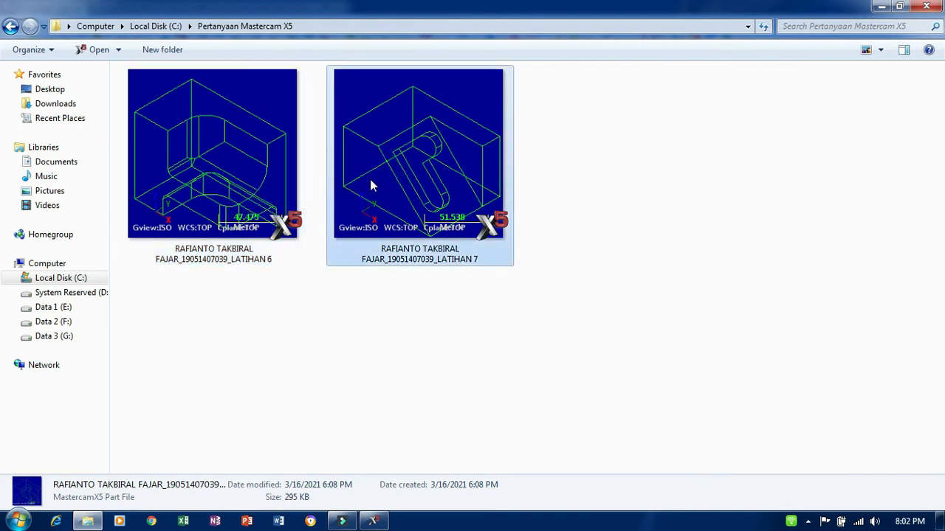
pyautogui.click(248, 177)
pyautogui.click(413, 176)
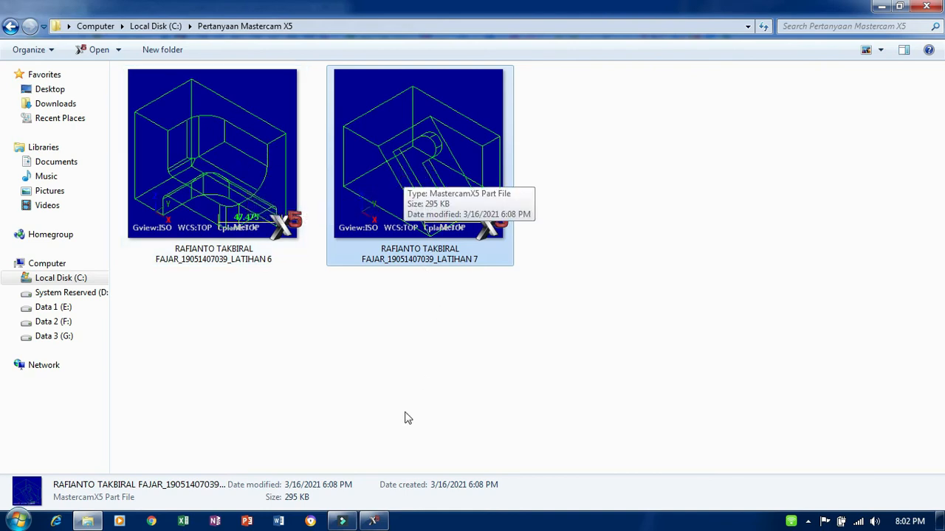
# - Switch back to Mastercam X5 and examine the pocket, inclined face and side walls of the FILE 1 solid from different angles
pyautogui.click(373, 521)
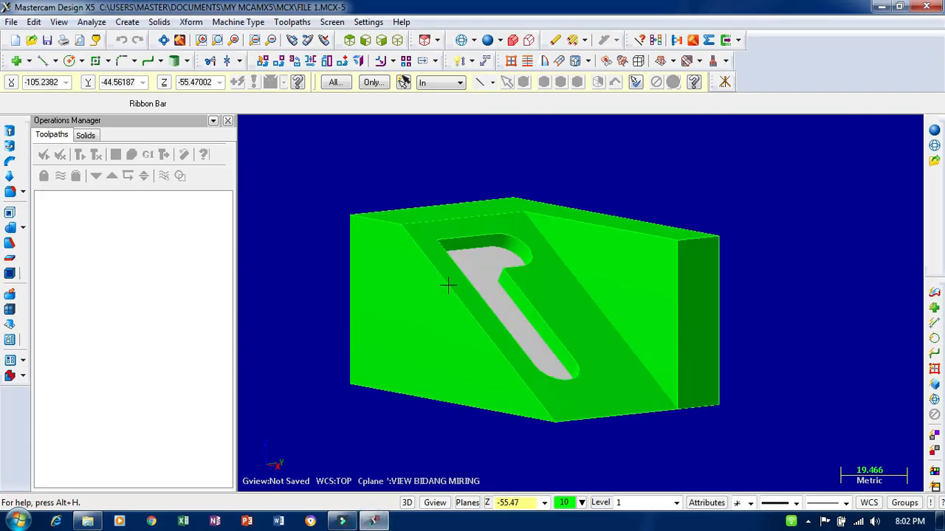
pyautogui.moveTo(510, 257); pyautogui.dragTo(490, 197, button='middle')
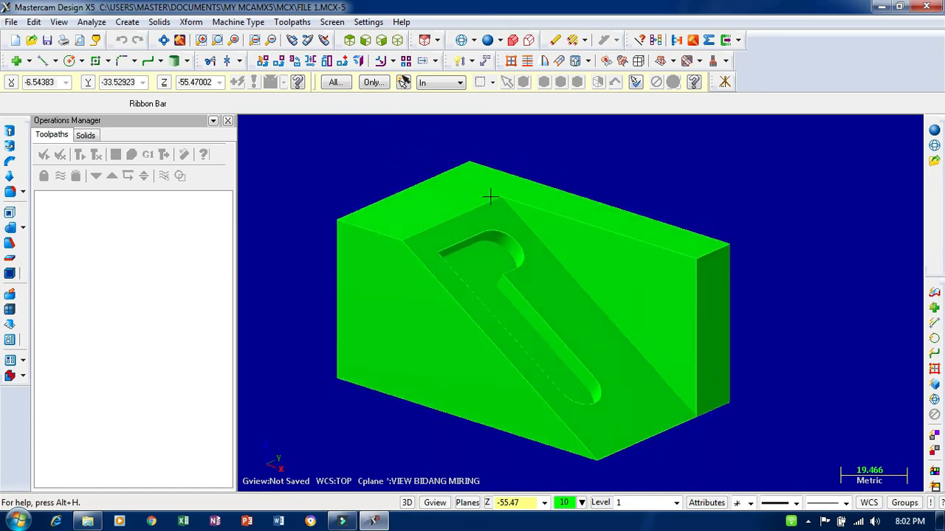
pyautogui.click(366, 22)
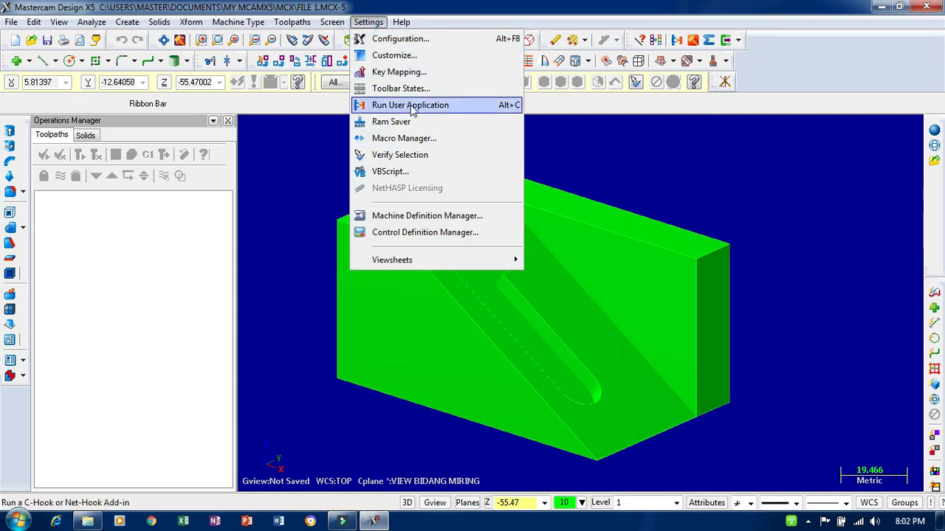
pyautogui.click(628, 159)
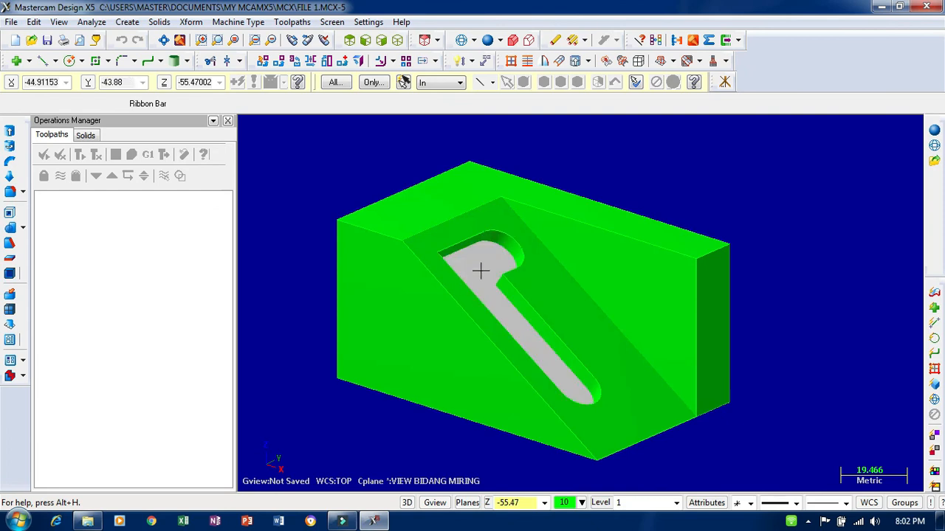
pyautogui.scroll(-1, 485, 258)
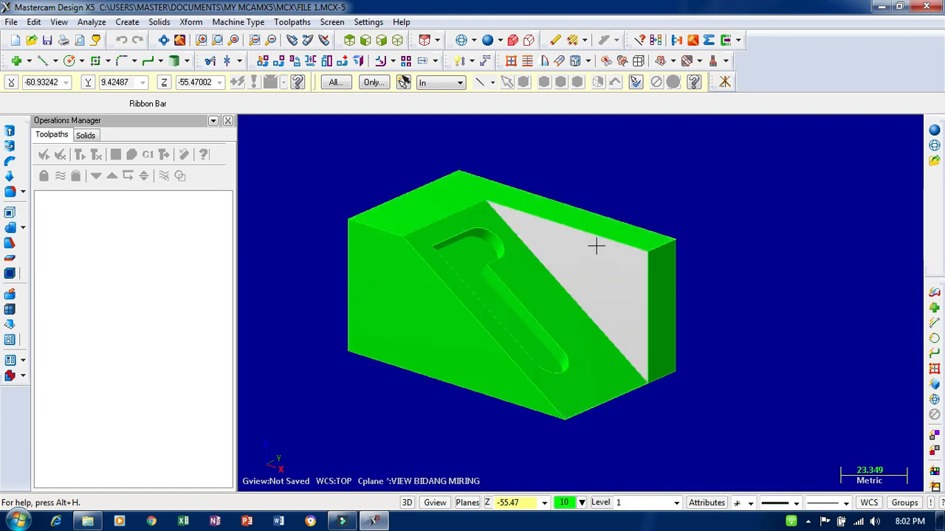
pyautogui.moveTo(641, 208); pyautogui.dragTo(621, 203, button='middle')
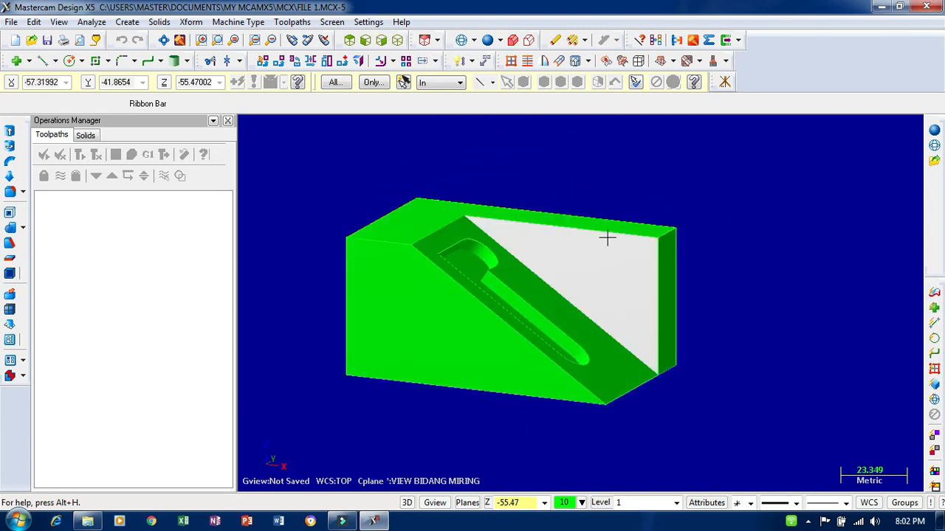
pyautogui.moveTo(508, 225); pyautogui.dragTo(534, 162, button='middle')
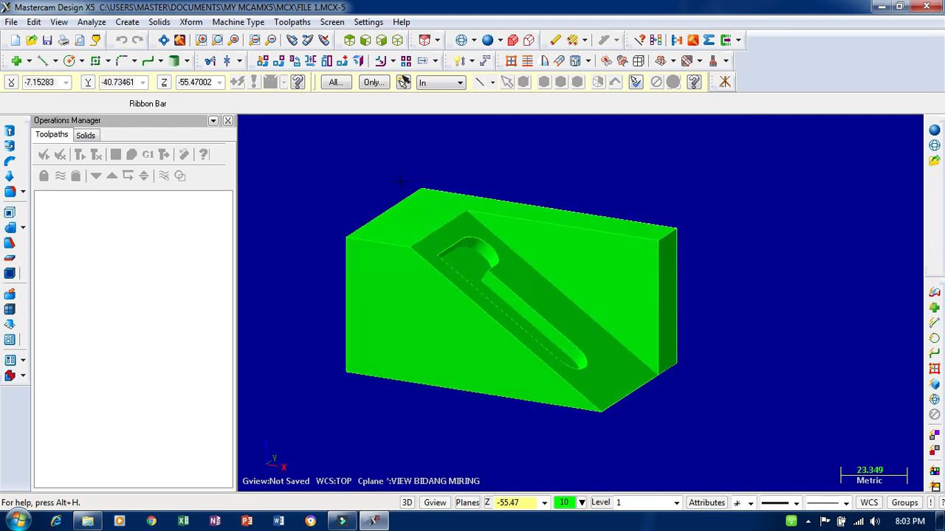
pyautogui.moveTo(358, 177); pyautogui.dragTo(414, 178, button='middle')
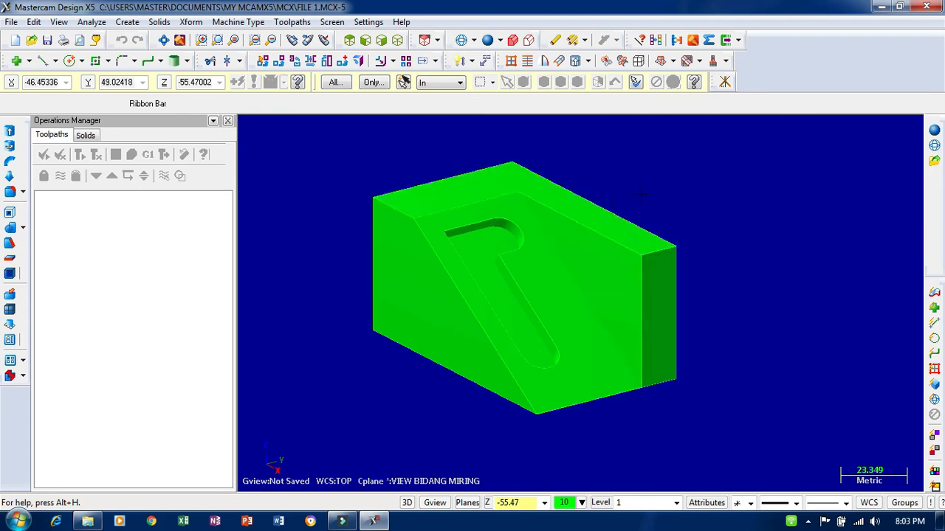
pyautogui.moveTo(641, 198); pyautogui.dragTo(589, 186, button='middle')
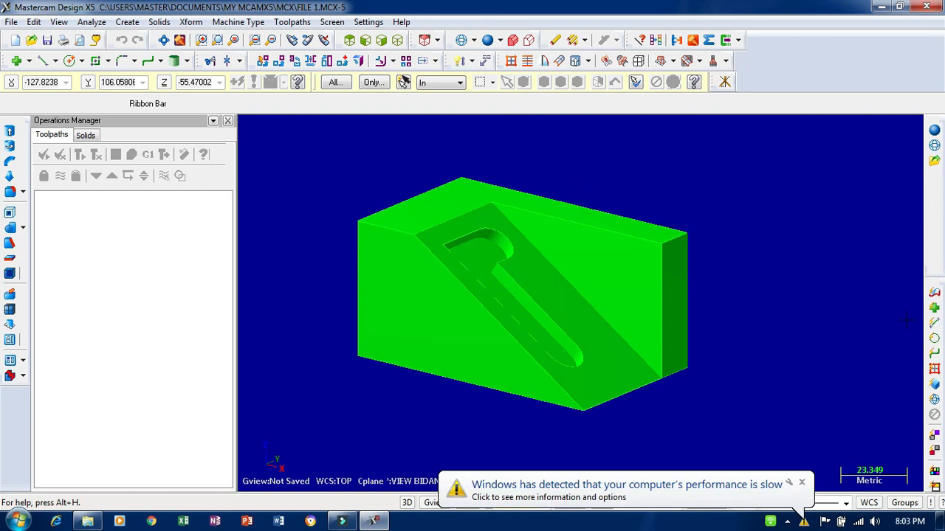
pyautogui.click(801, 482)
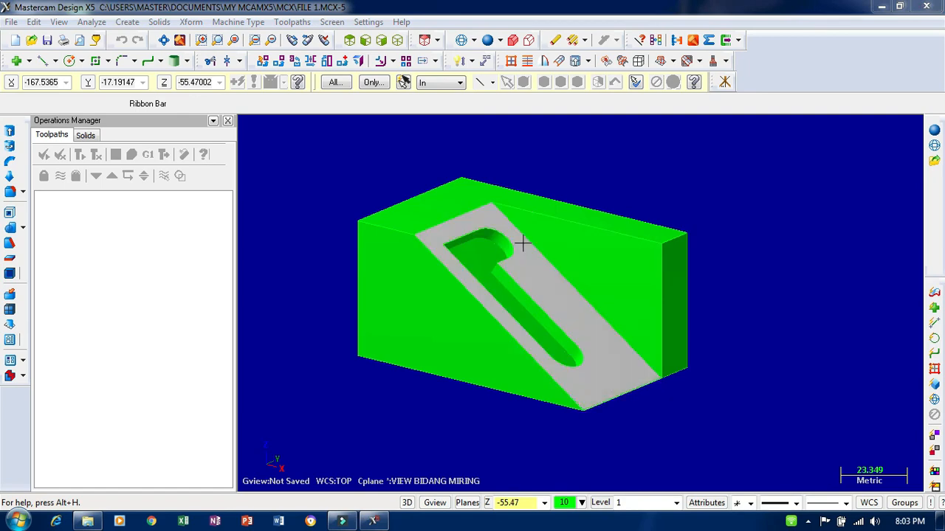